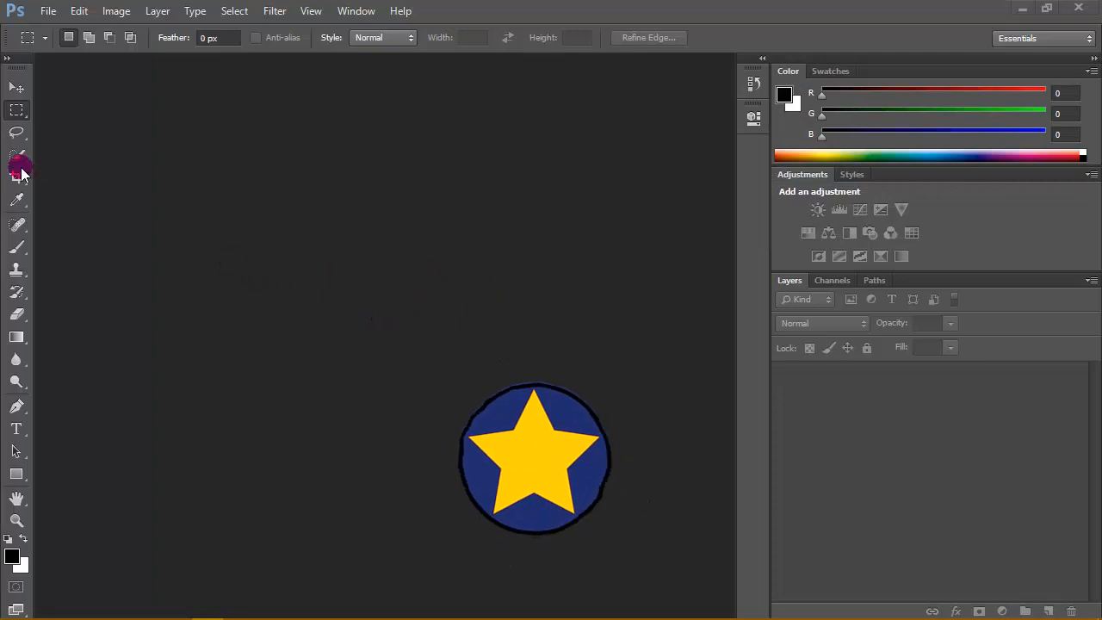
- Create a new white RGB document of 4000 × 2781 pixels at a resolution of 300 pixels/inch
click(48, 11)
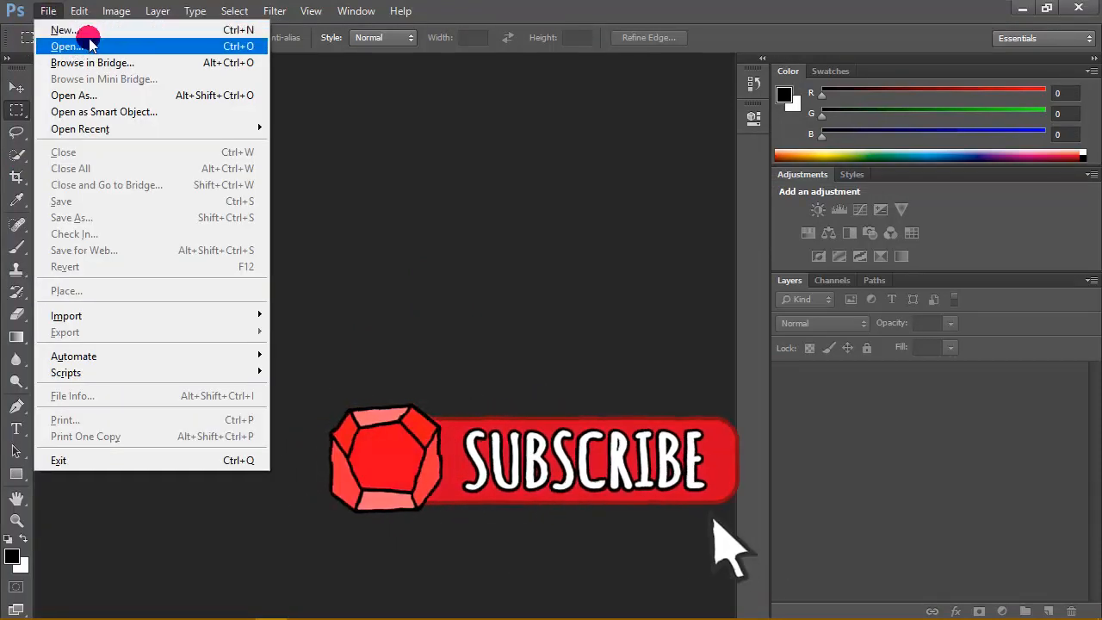
click(64, 29)
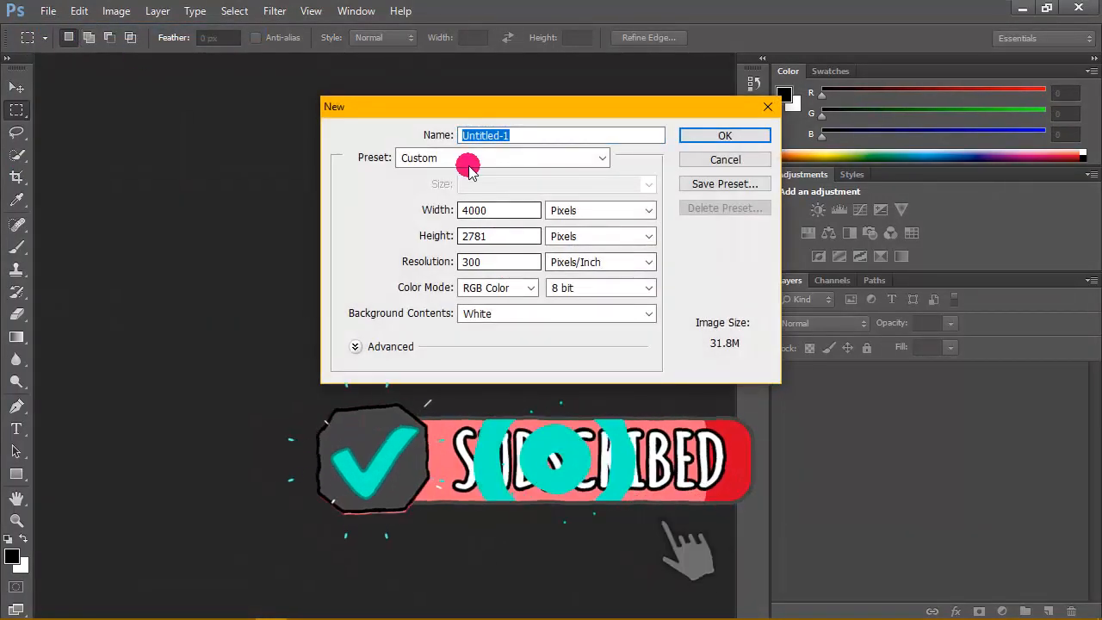
click(488, 157)
click(445, 320)
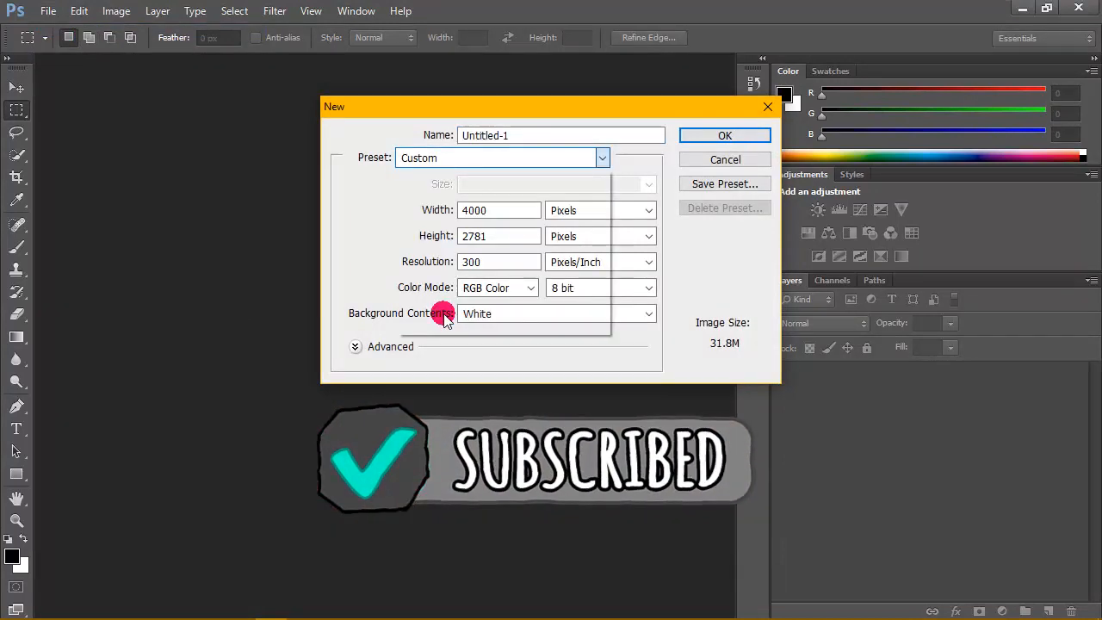
double_click(504, 213)
click(499, 210)
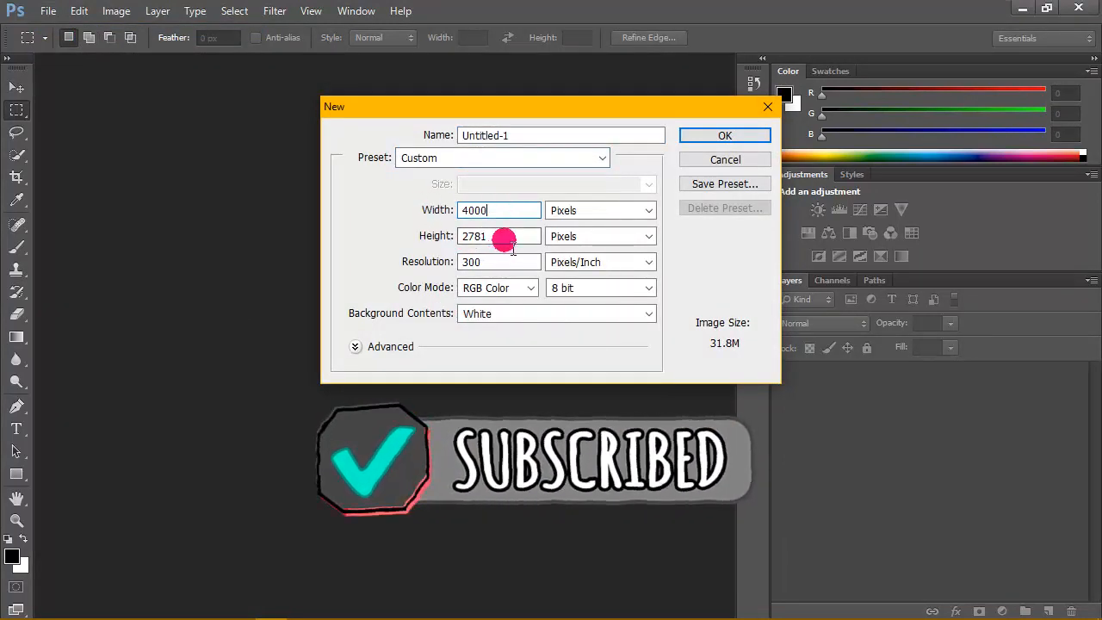
double_click(484, 260)
click(487, 260)
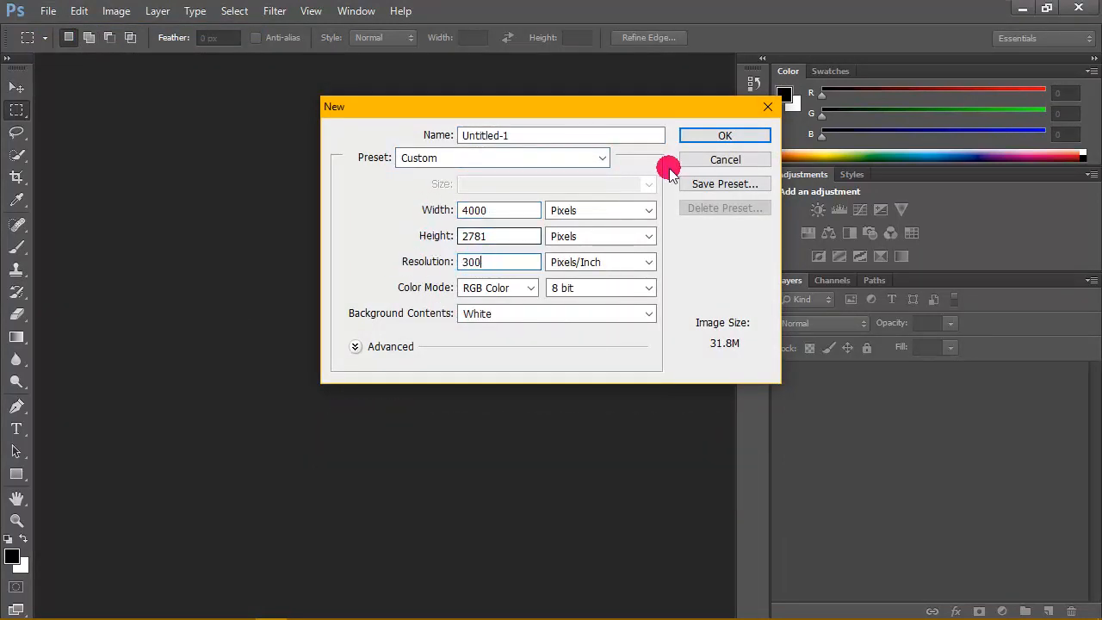
click(728, 135)
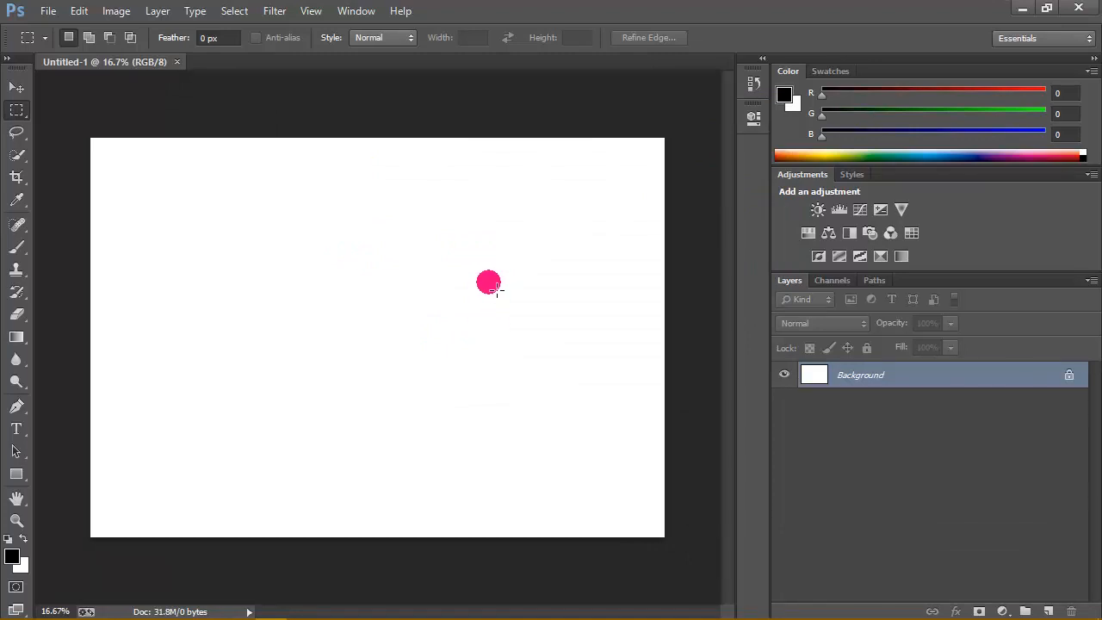
- Add a text layer containing the letter D near the middle of the canvas
click(17, 429)
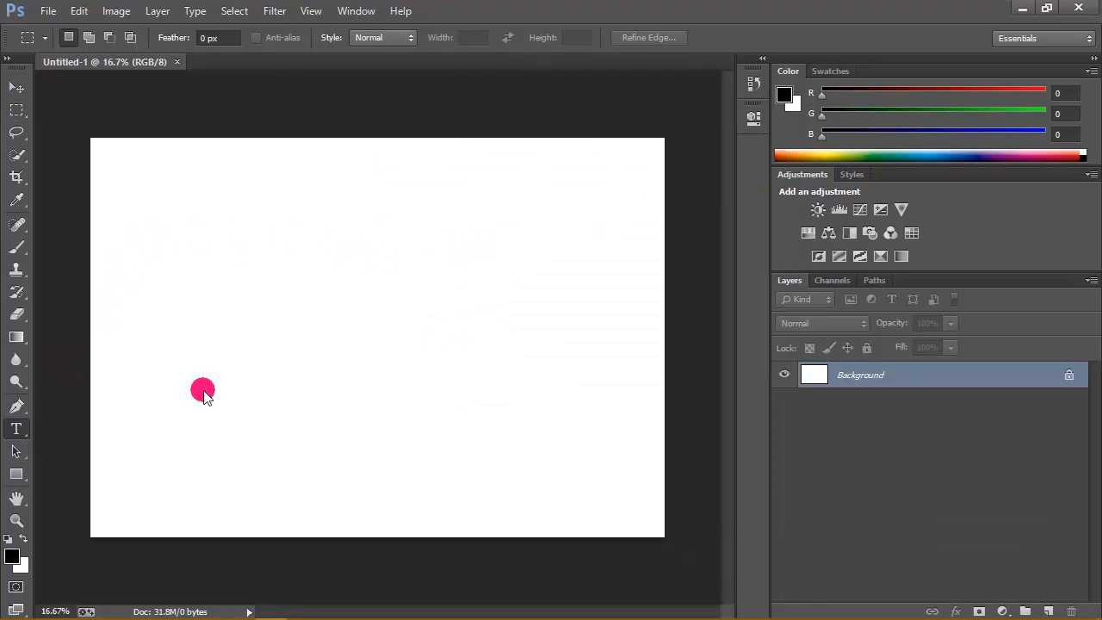
click(280, 368)
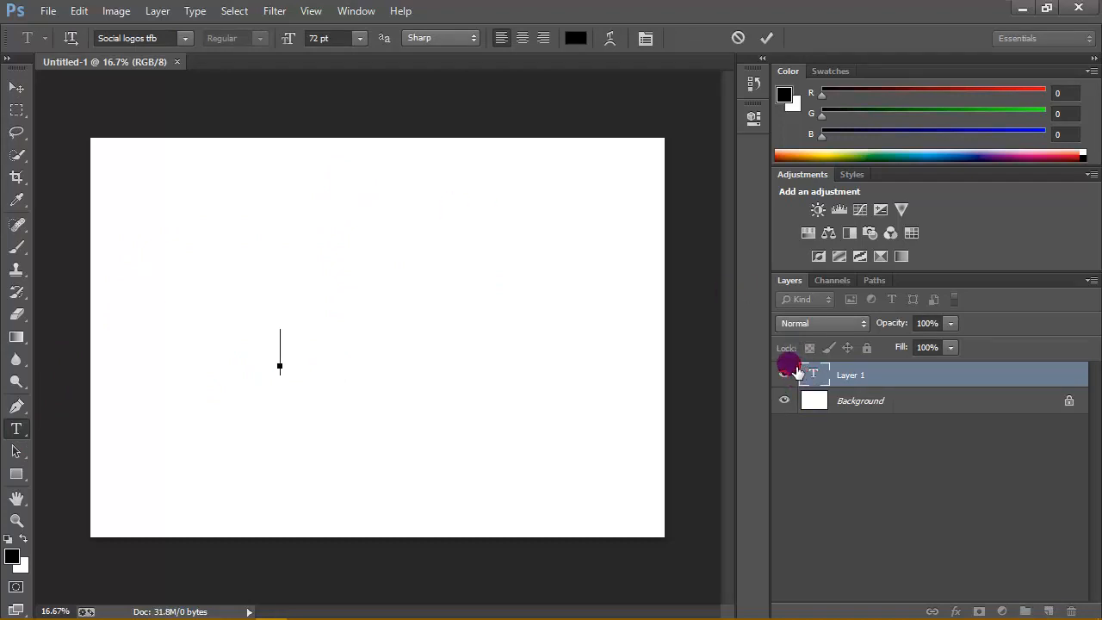
text(f)
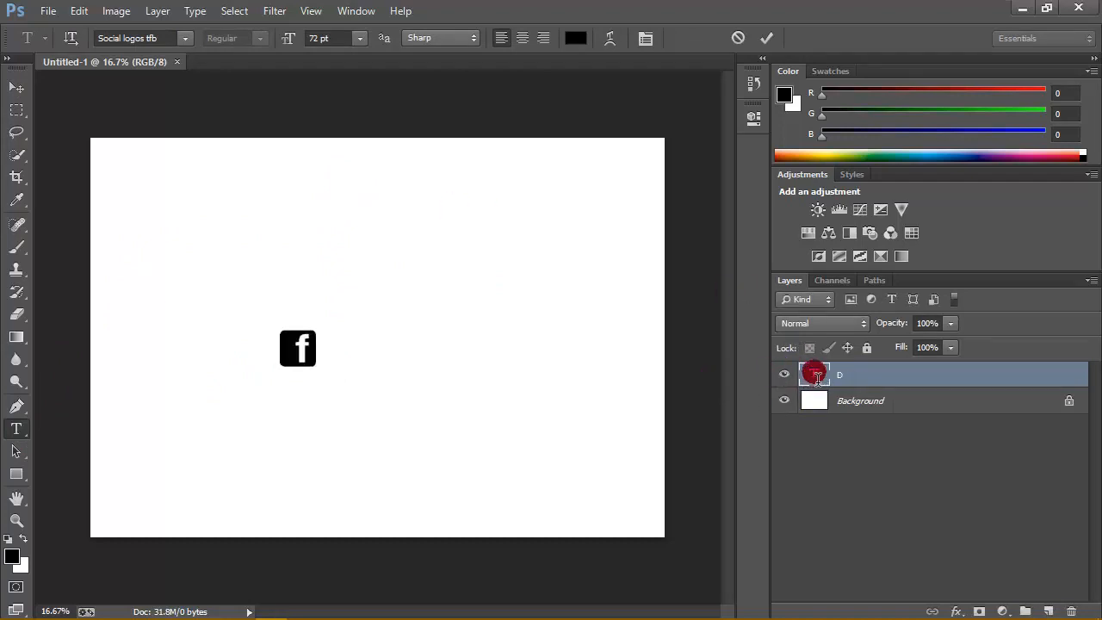
- Change the font of the D text to mickey m tfb
double_click(813, 374)
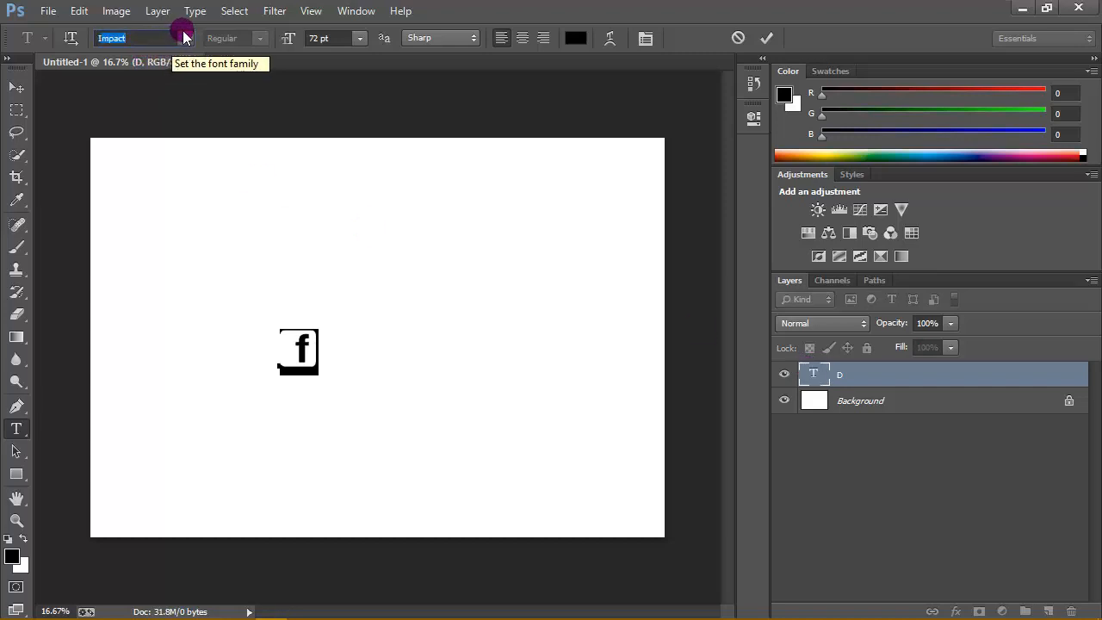
click(185, 38)
scroll(258, 220, down, 10)
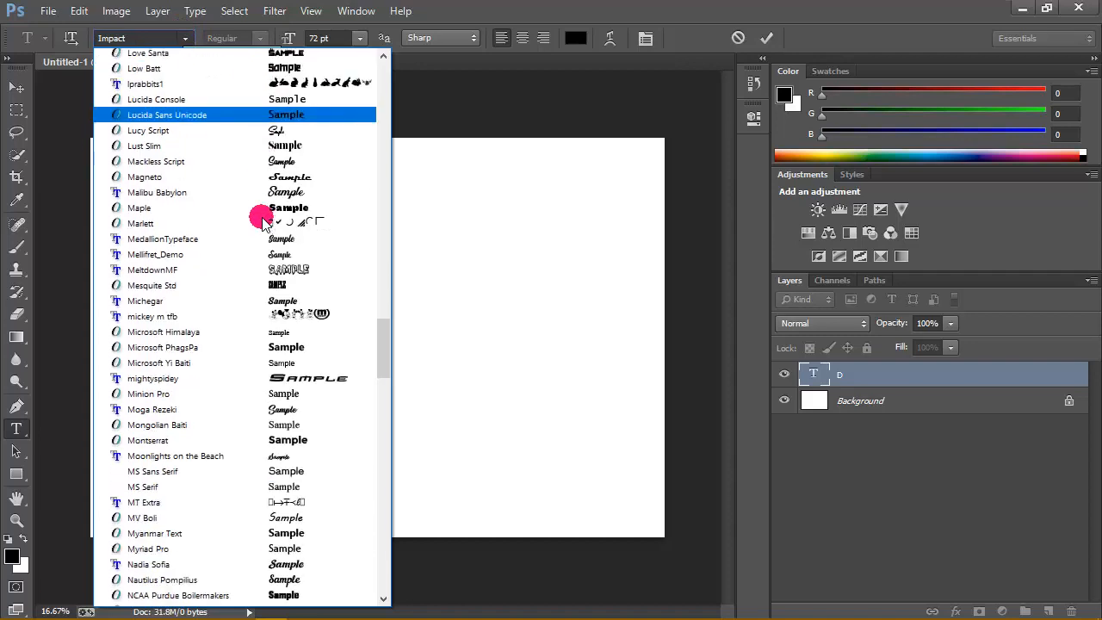
scroll(258, 222, down, 2)
scroll(284, 231, up, 4)
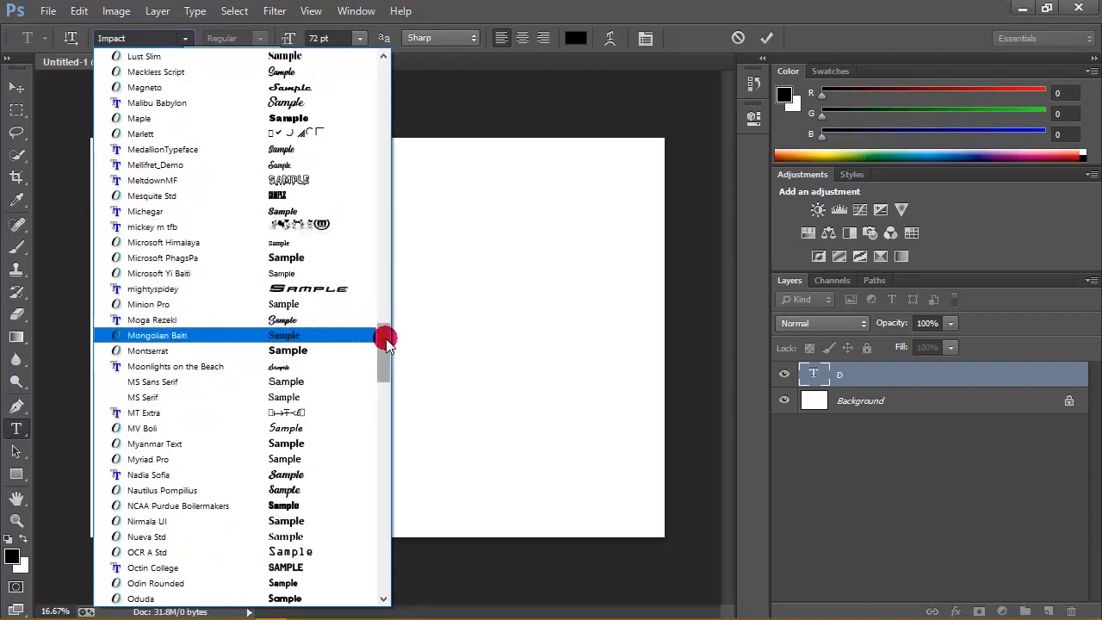
drag(386, 342, 385, 353)
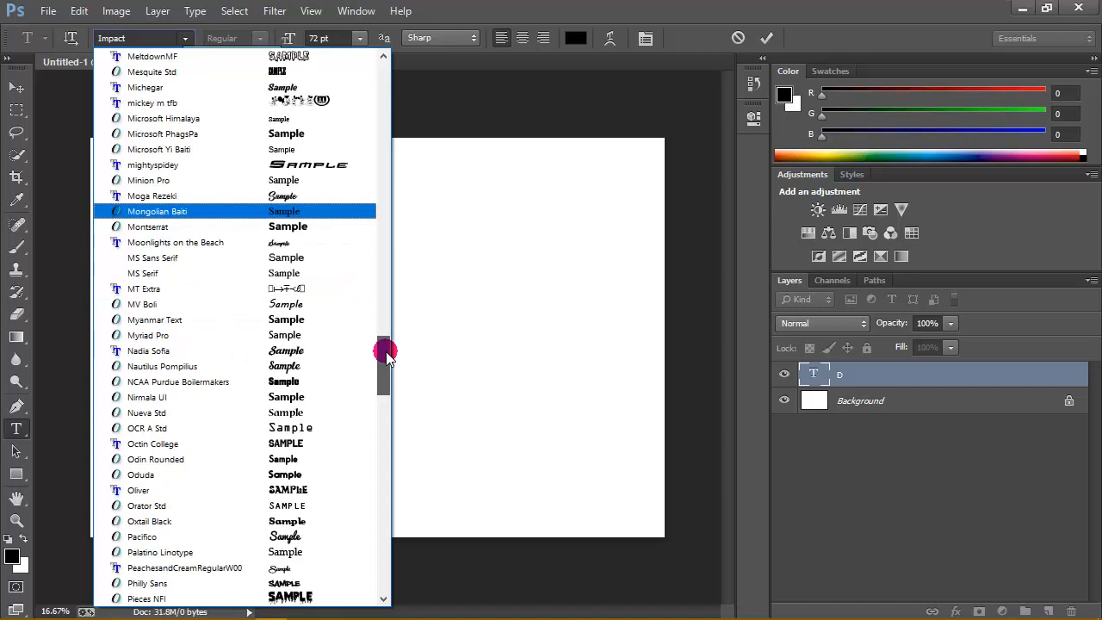
drag(386, 355, 392, 338)
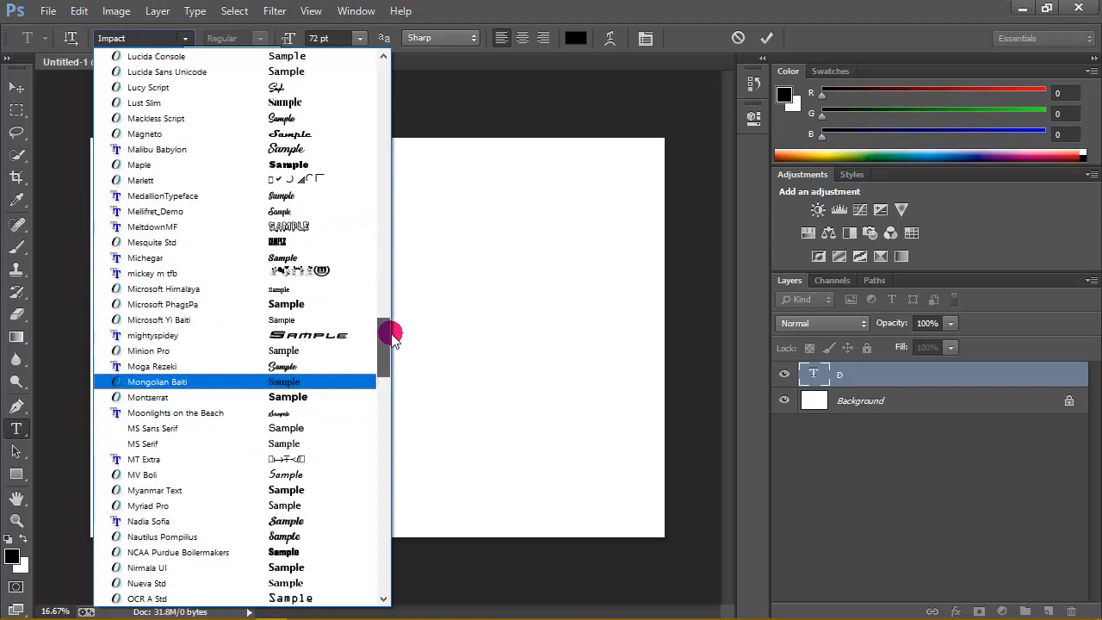
click(319, 274)
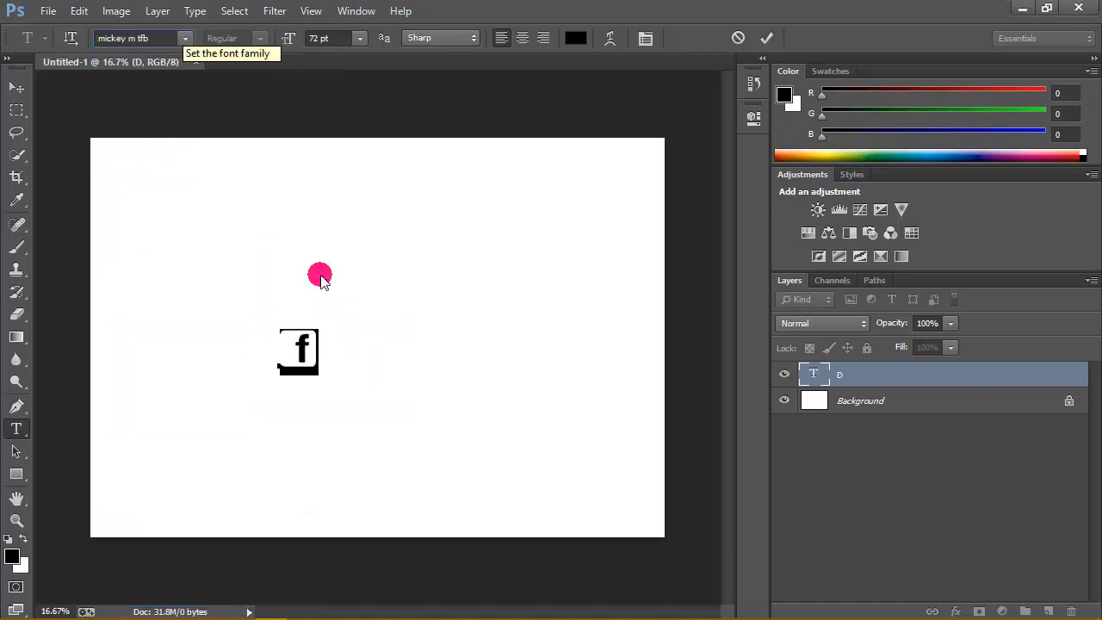
- Set the font size of the D text to 250 pt
double_click(816, 377)
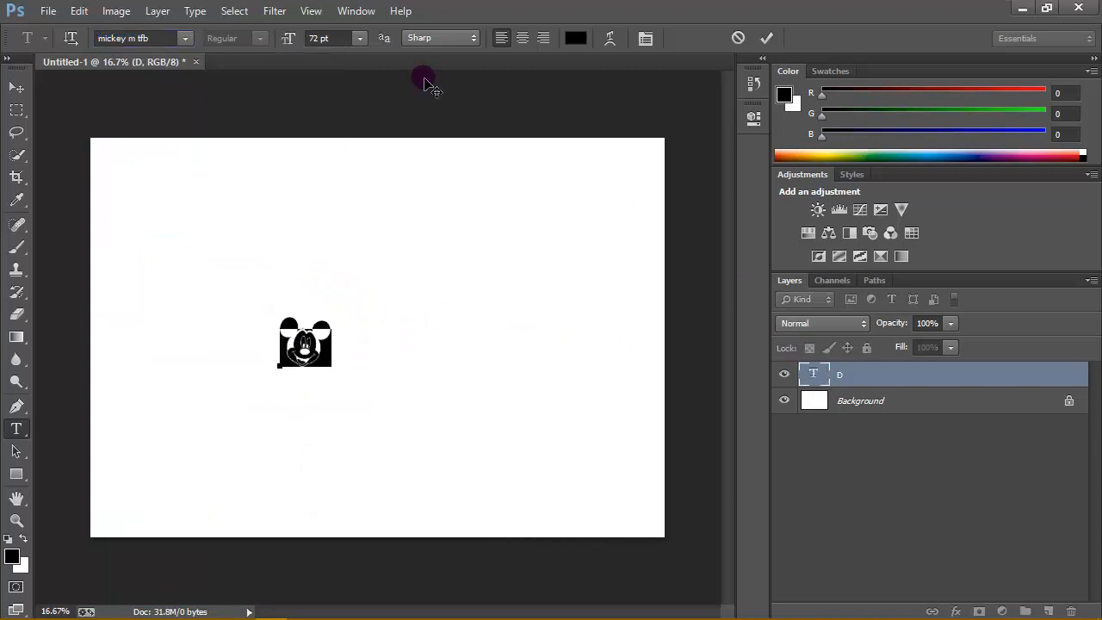
click(296, 41)
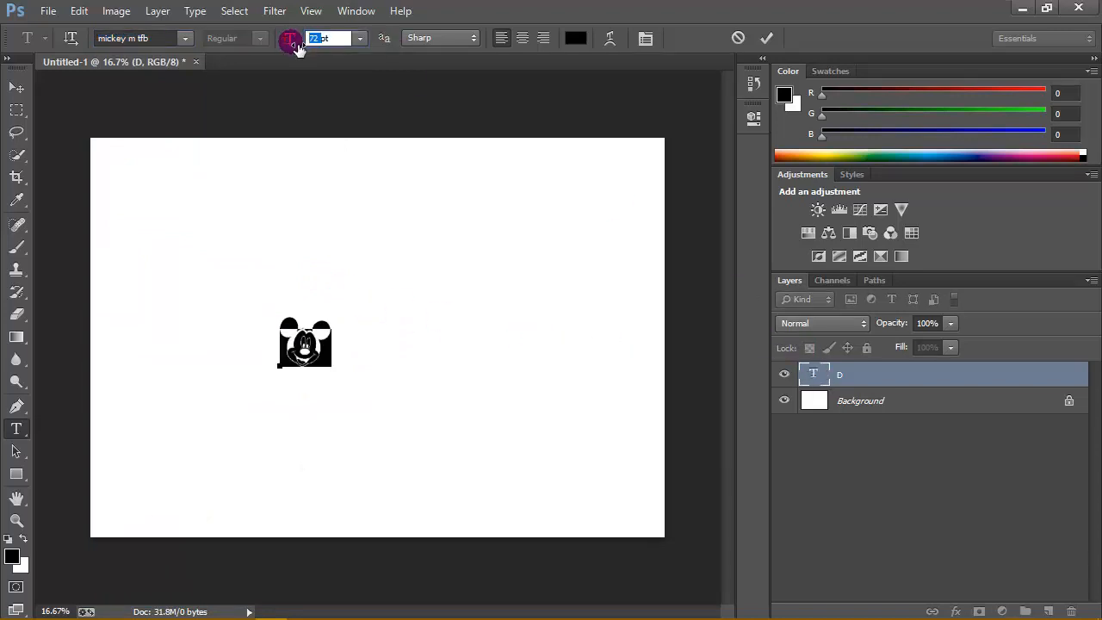
text(250)
key(Return)
- Move the Mickey face to the middle of the canvas and rasterize its type layer
click(17, 87)
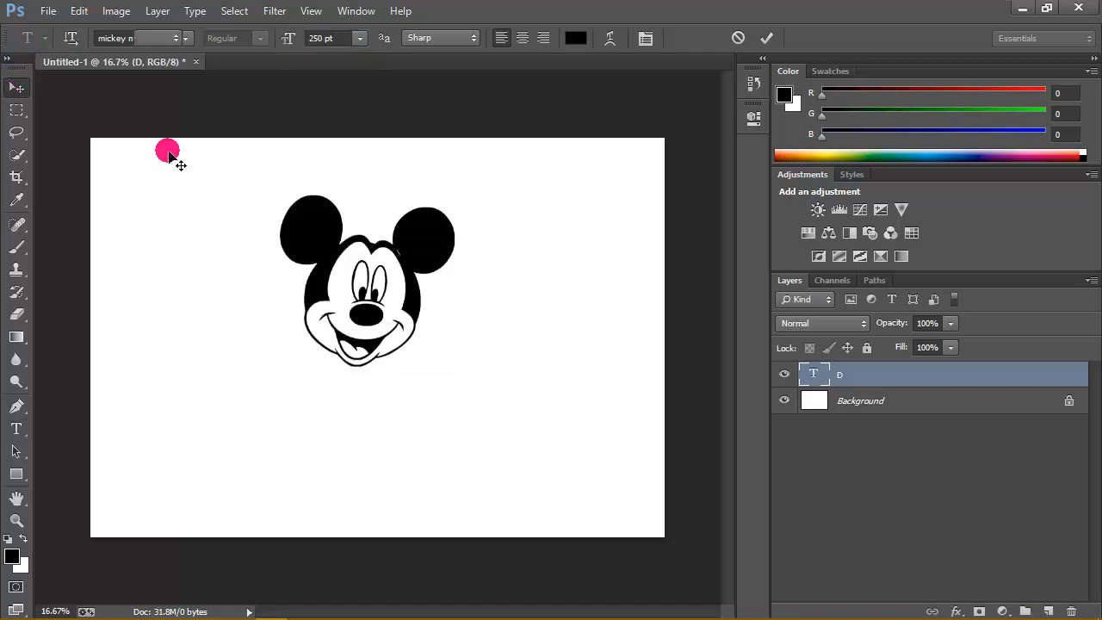
drag(383, 293, 398, 321)
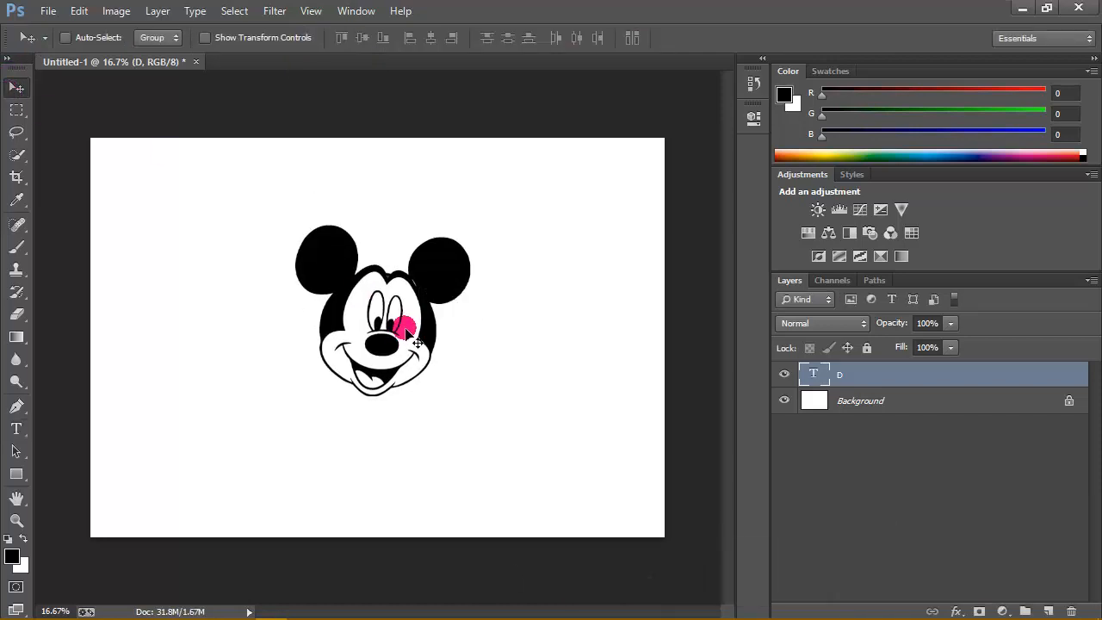
right_click(883, 379)
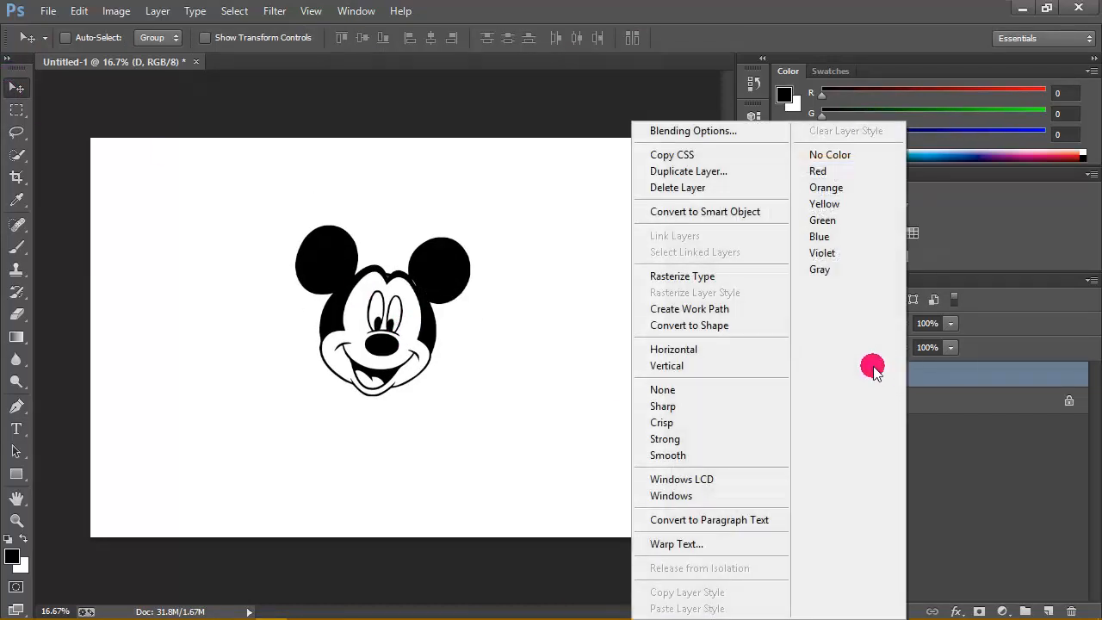
click(699, 276)
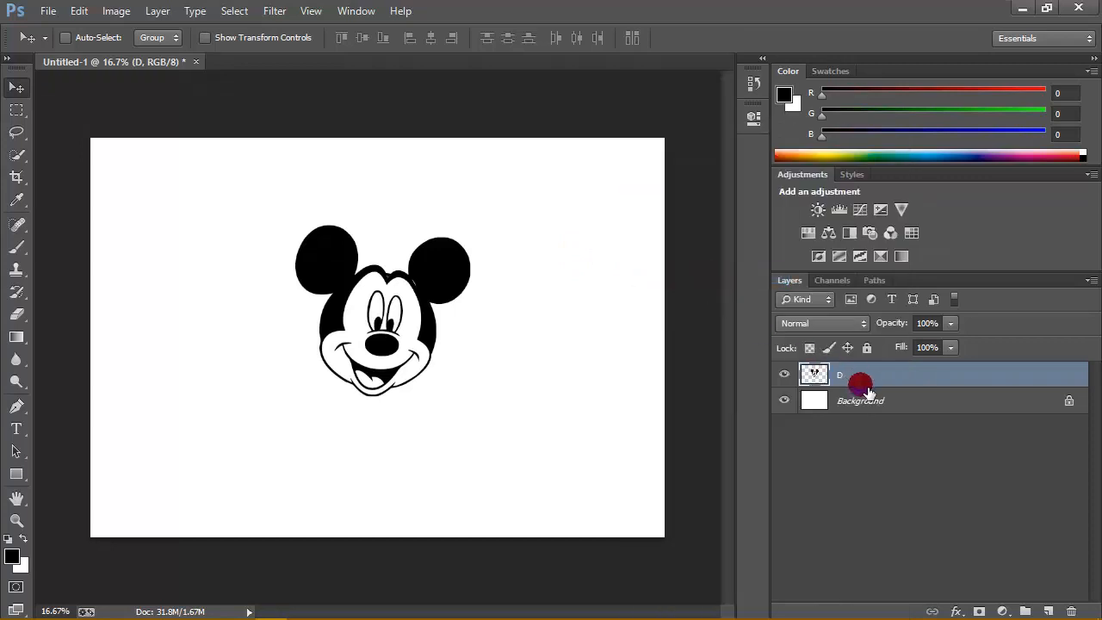
- Place the wood54703 image directly above the Background layer so it covers the canvas behind the face
click(927, 401)
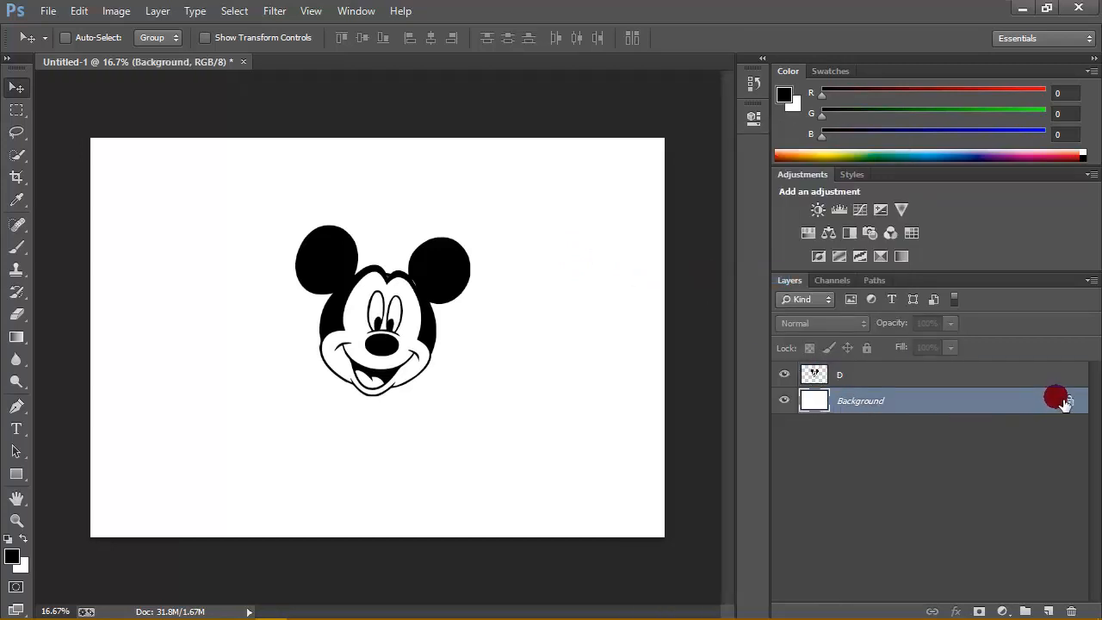
click(44, 11)
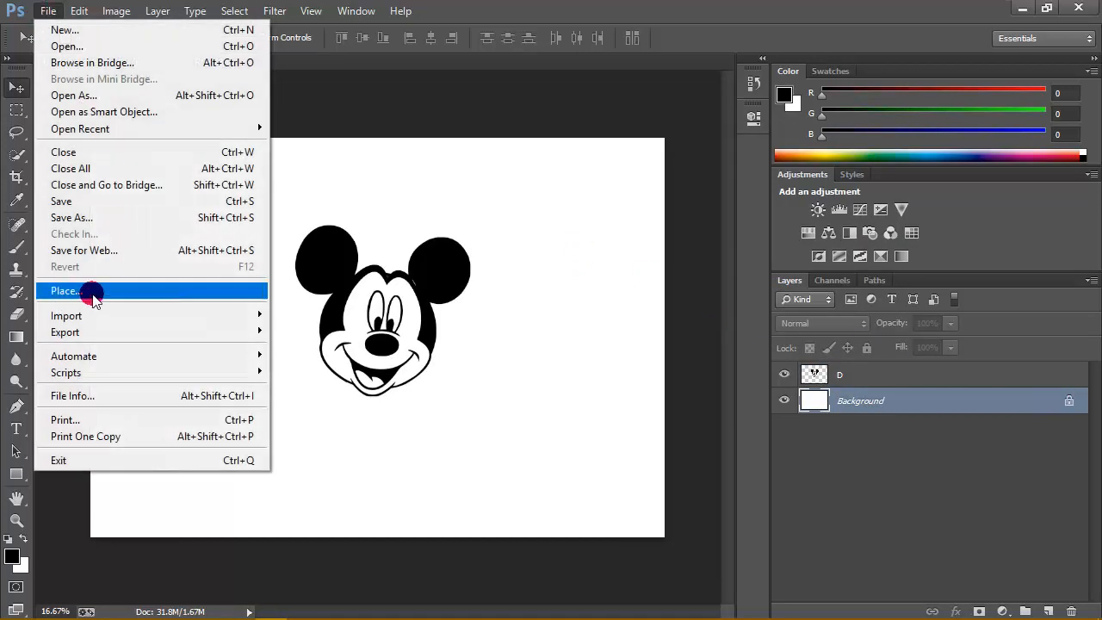
click(64, 291)
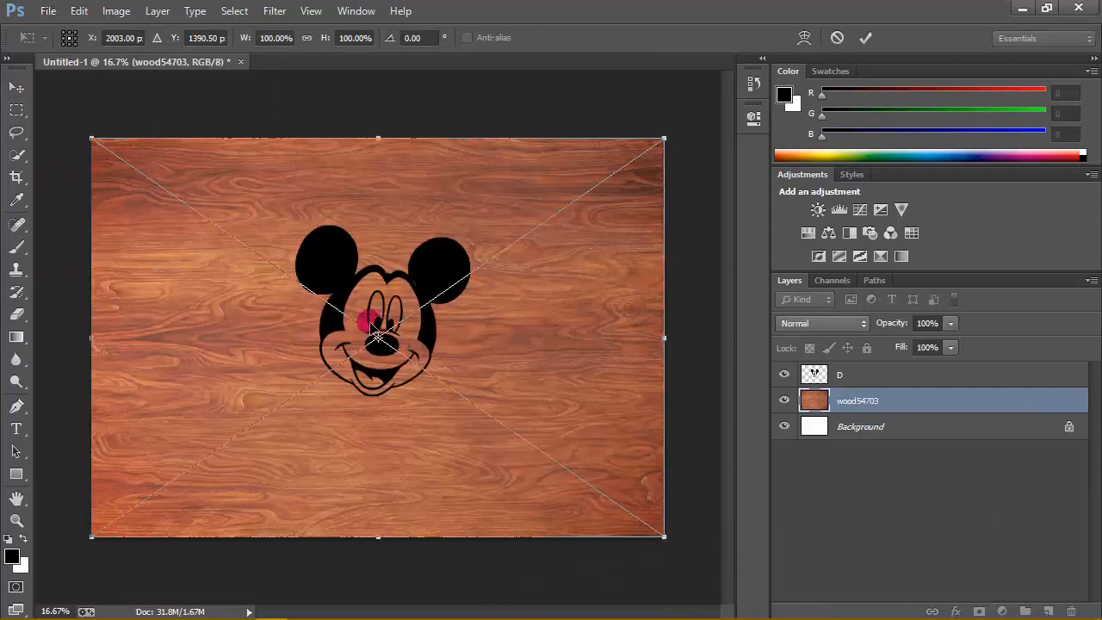
click(861, 37)
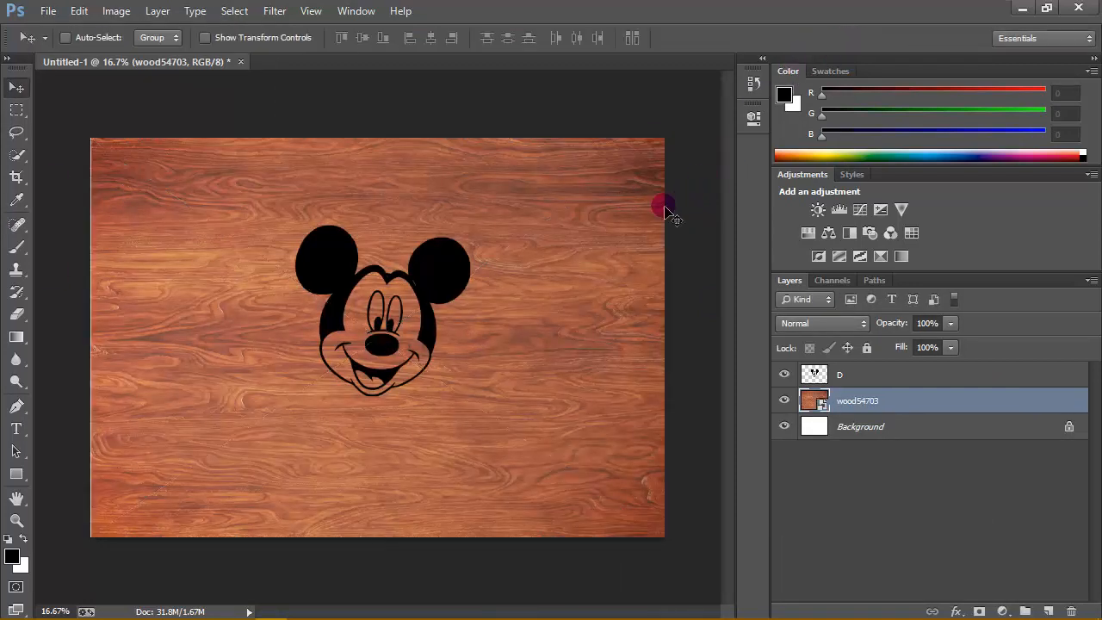
click(783, 375)
click(790, 379)
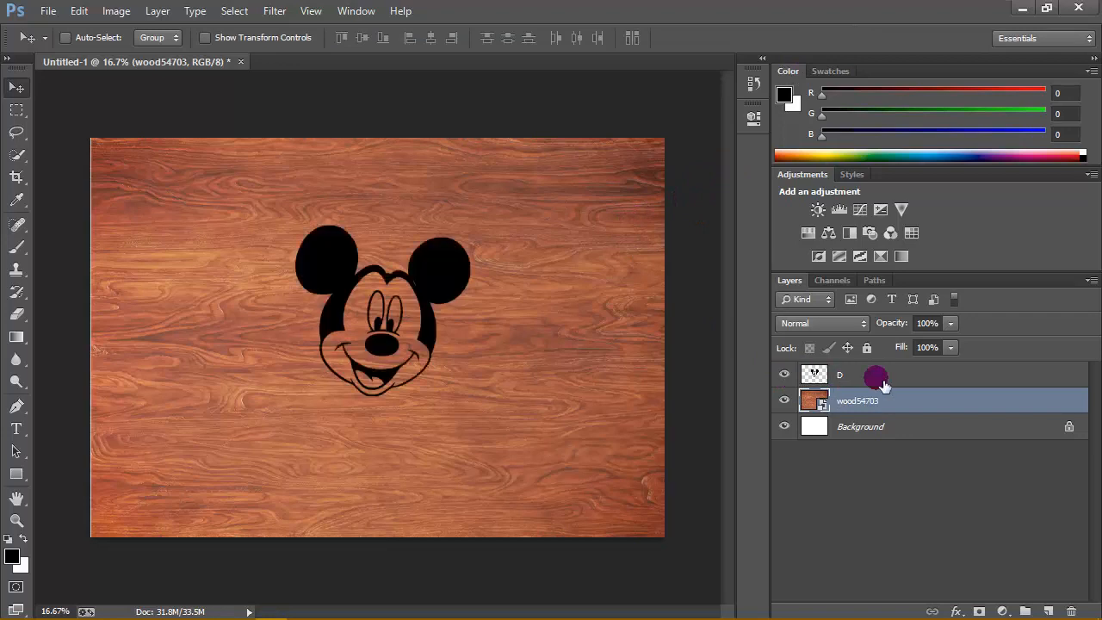
click(886, 376)
click(895, 403)
- Duplicate the D layer and hide the copy
click(900, 378)
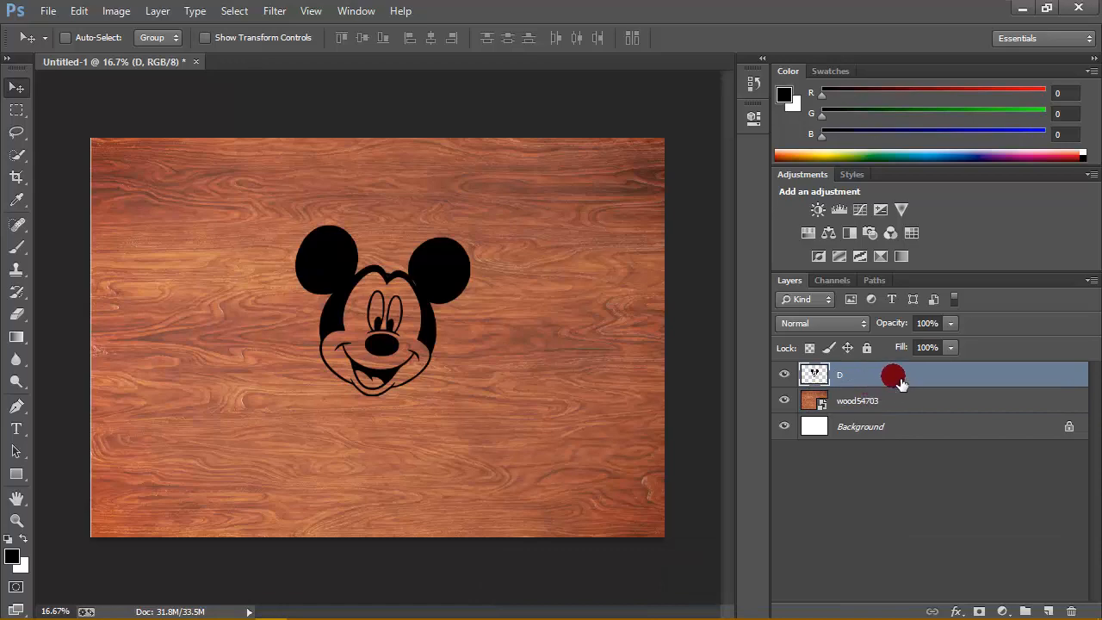
scroll(371, 335, up, 10)
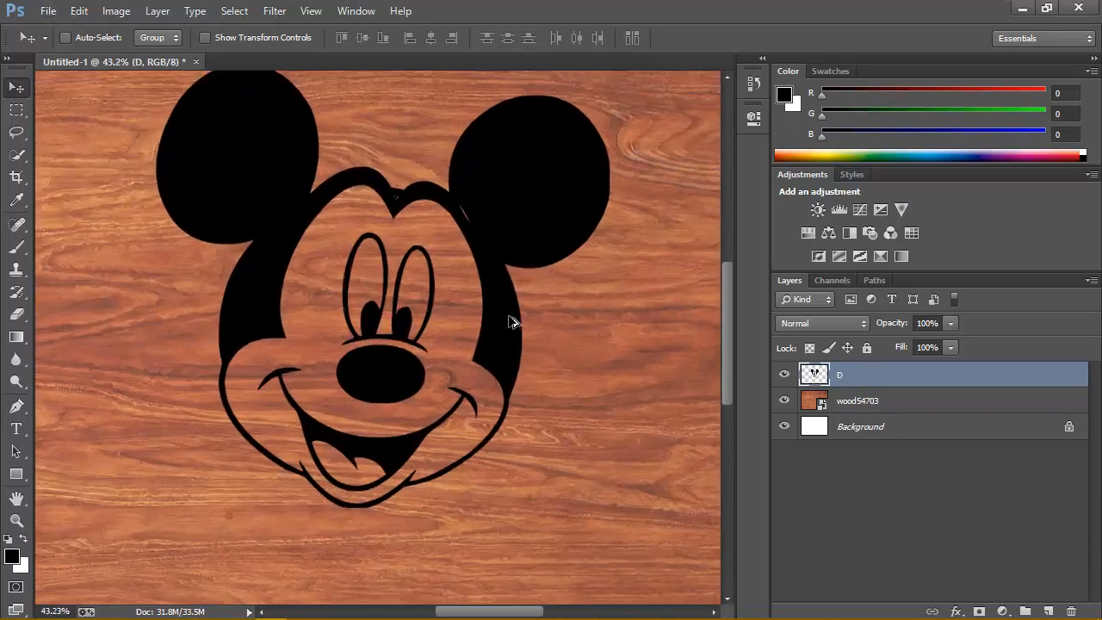
scroll(535, 250, up, 2)
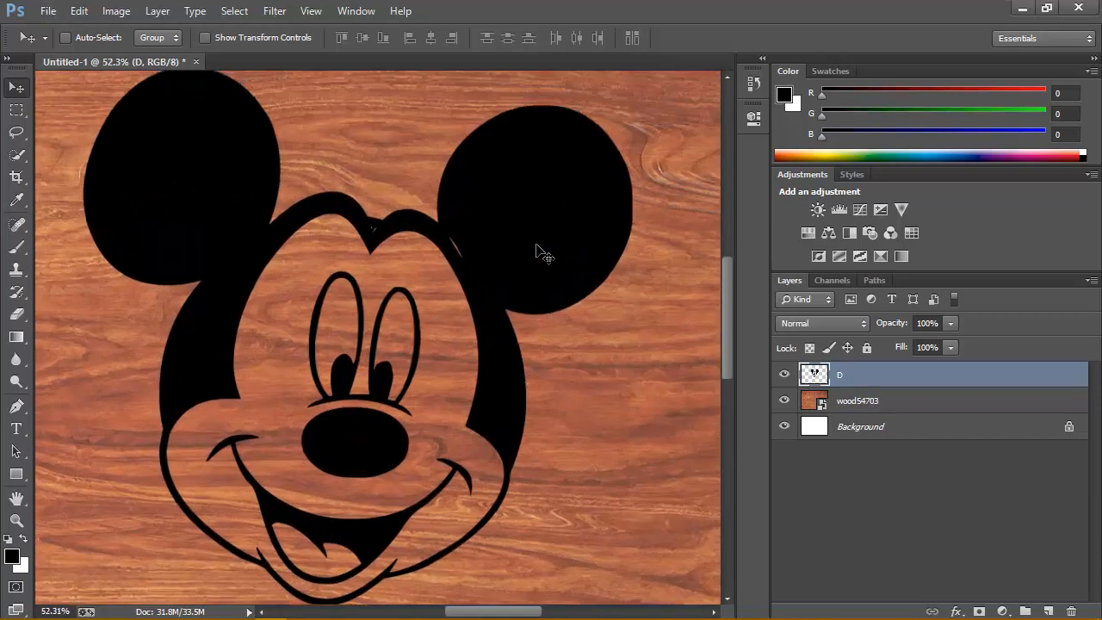
right_click(930, 380)
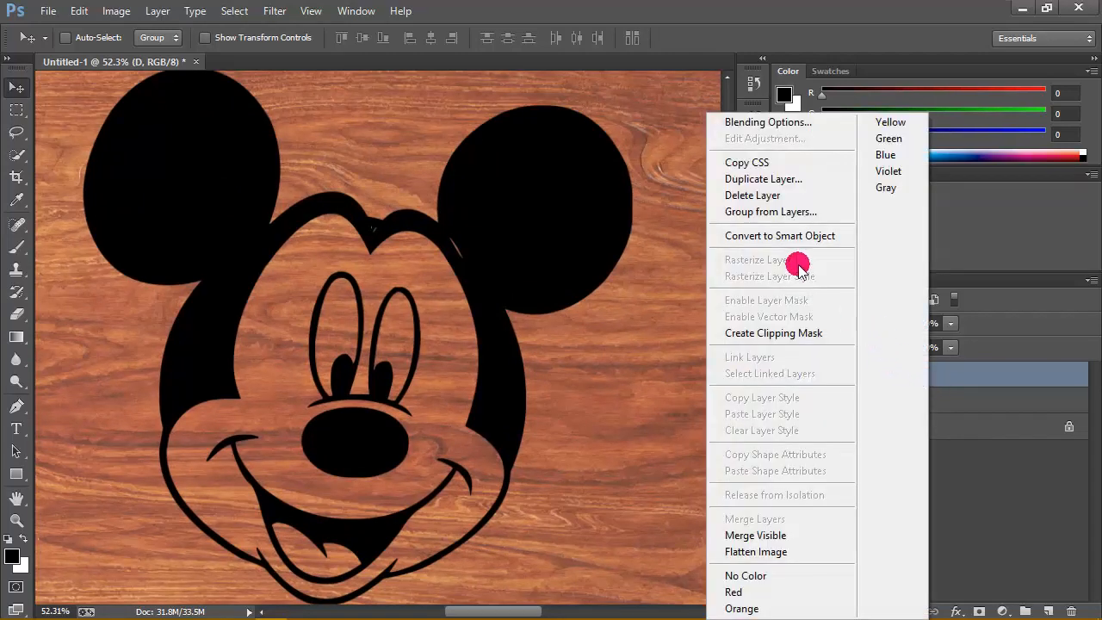
click(765, 178)
click(676, 179)
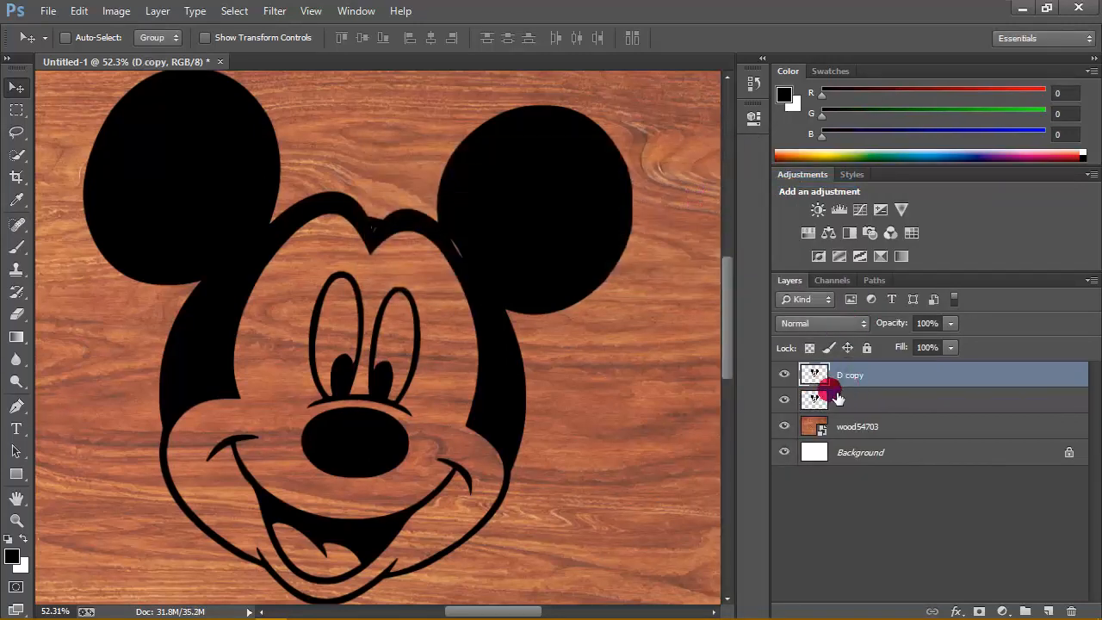
click(787, 376)
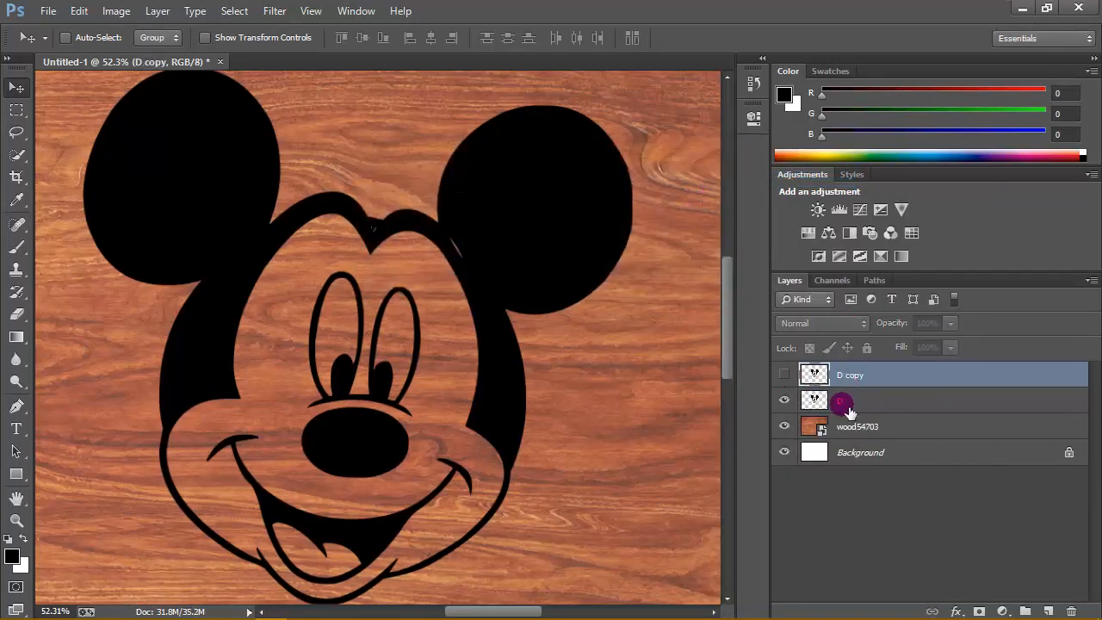
- Apply Bevel & Emboss to the D layer: Outer Bevel, Smooth, depth 199%, direction Up, size 10 px, soften 0 px
click(904, 402)
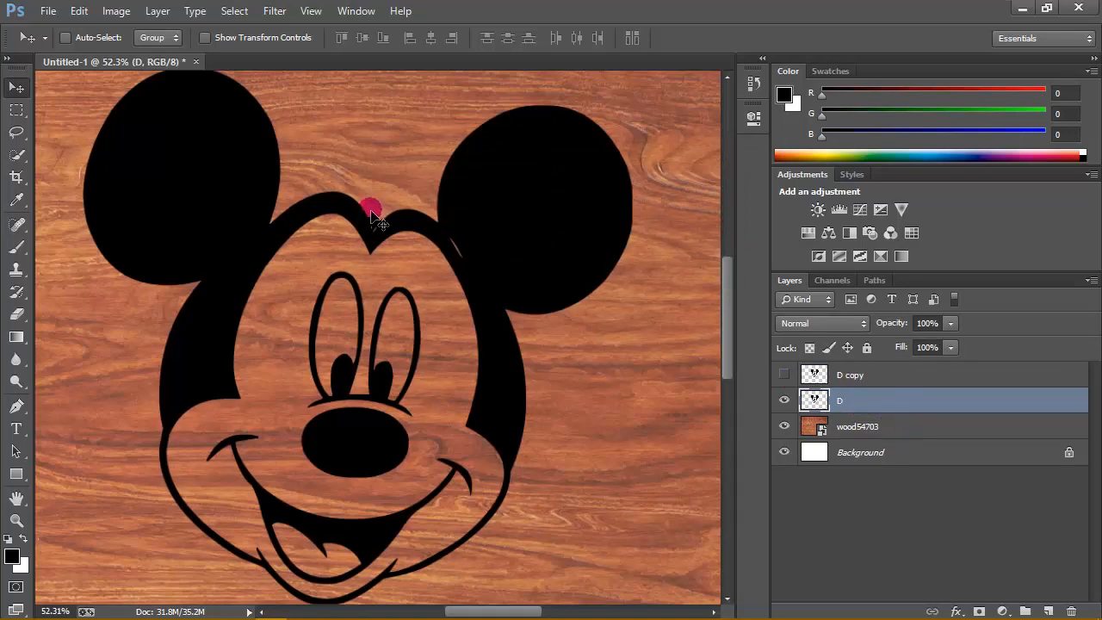
right_click(878, 401)
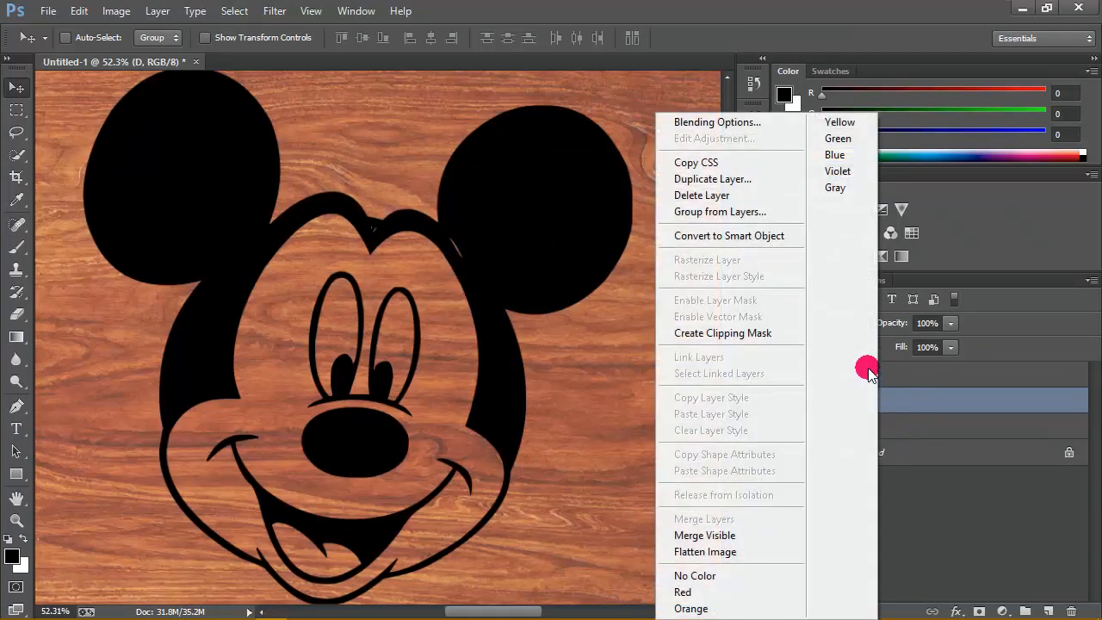
click(729, 125)
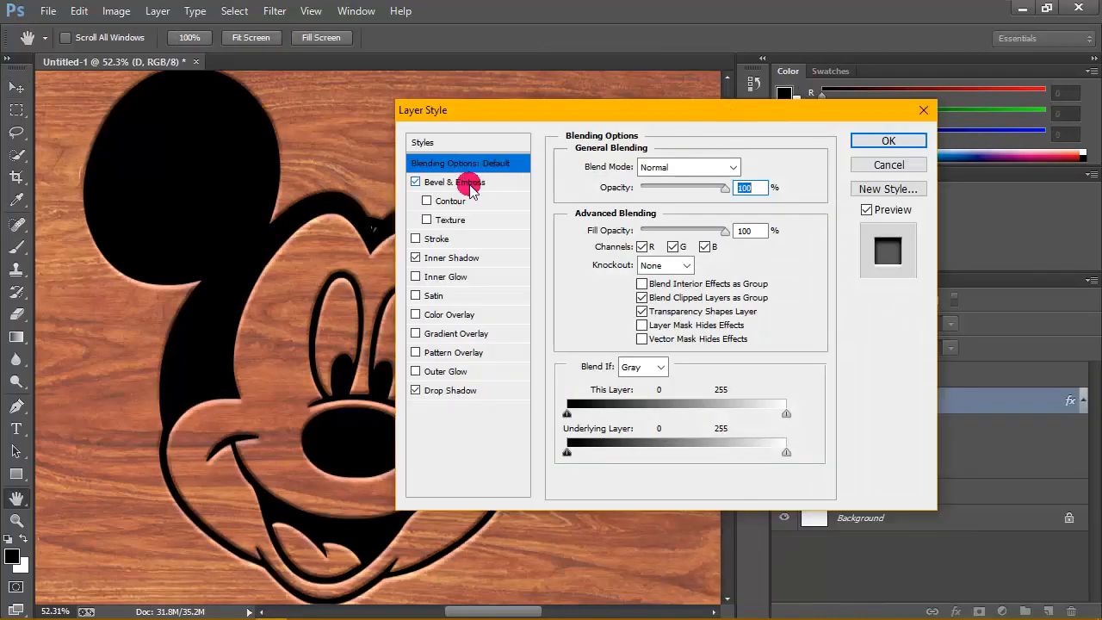
click(469, 183)
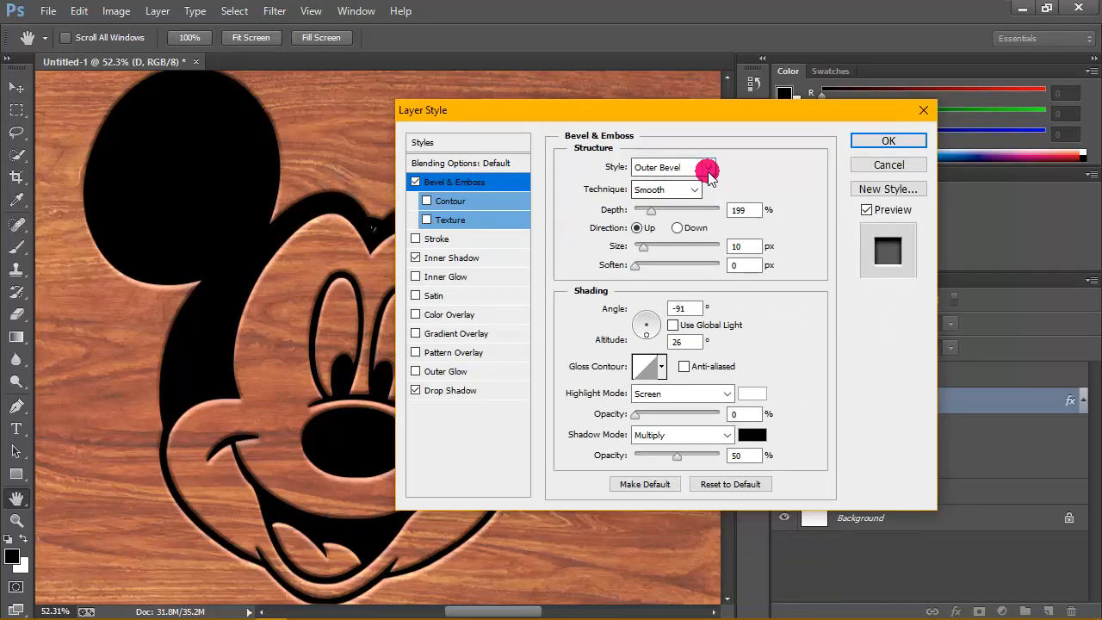
click(706, 169)
click(664, 182)
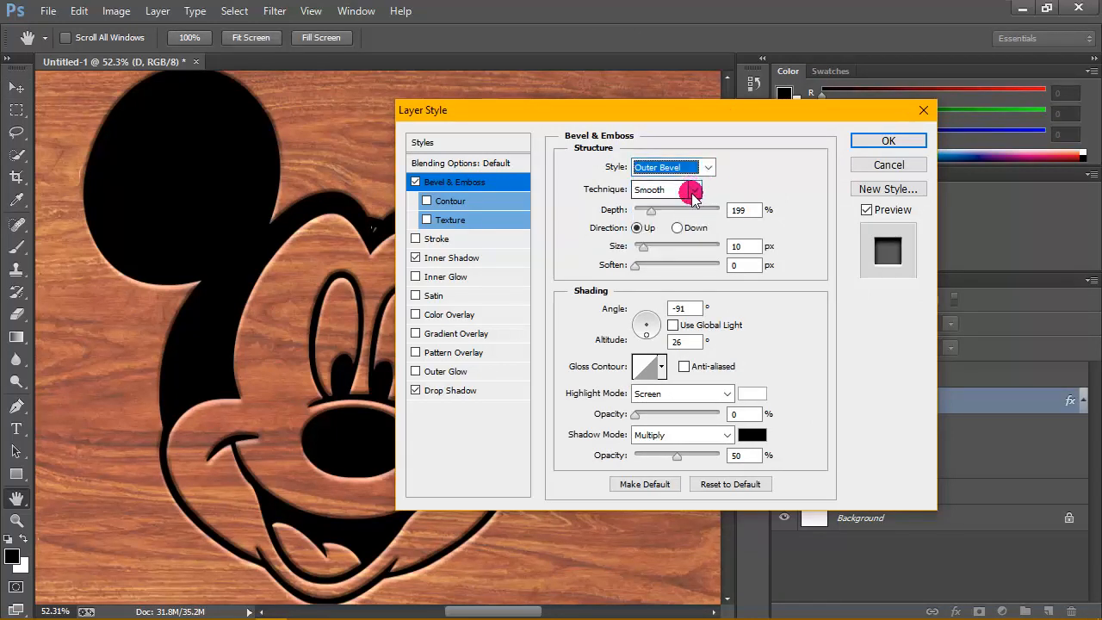
click(694, 191)
click(659, 200)
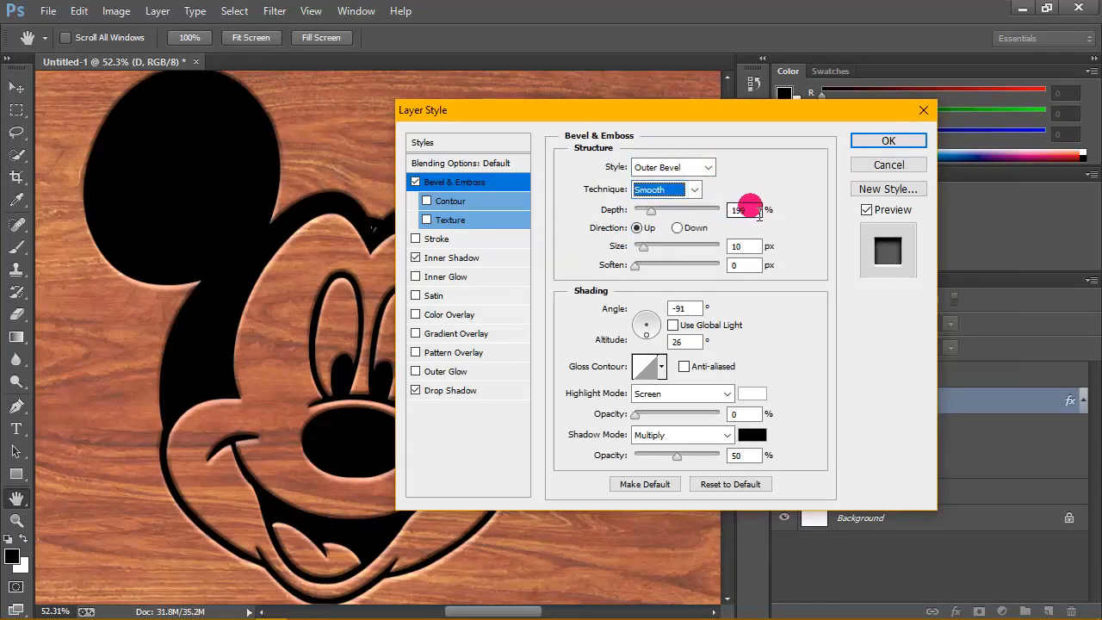
drag(758, 214, 738, 273)
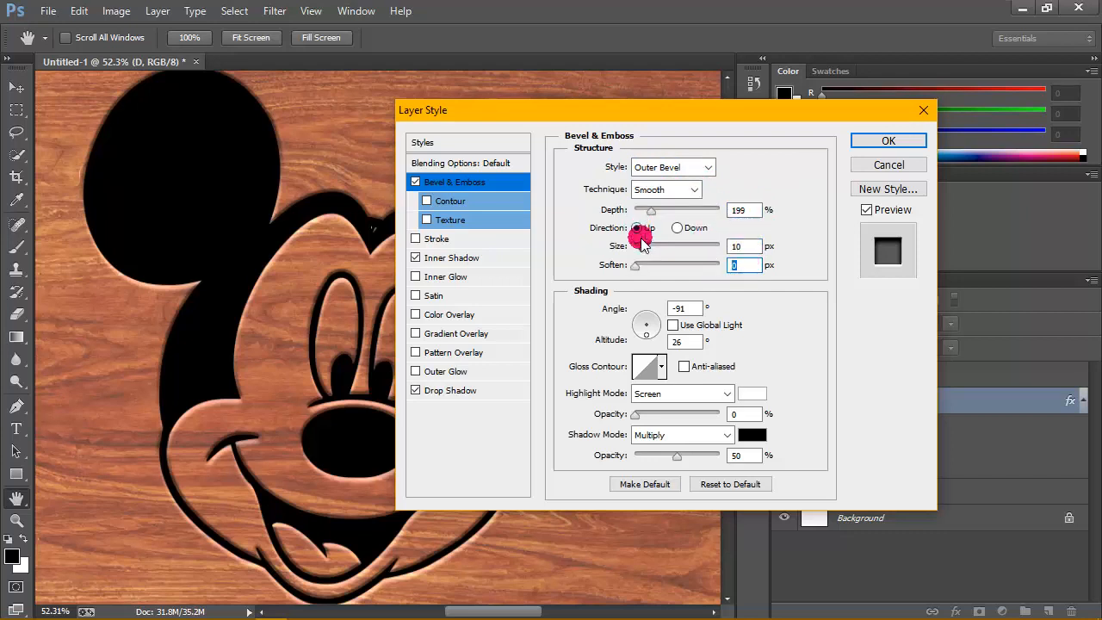
- Set the bevel's shading to angle -91° and altitude 26° without global light, using the linear gloss contour without anti-aliasing
drag(689, 308, 701, 343)
click(672, 325)
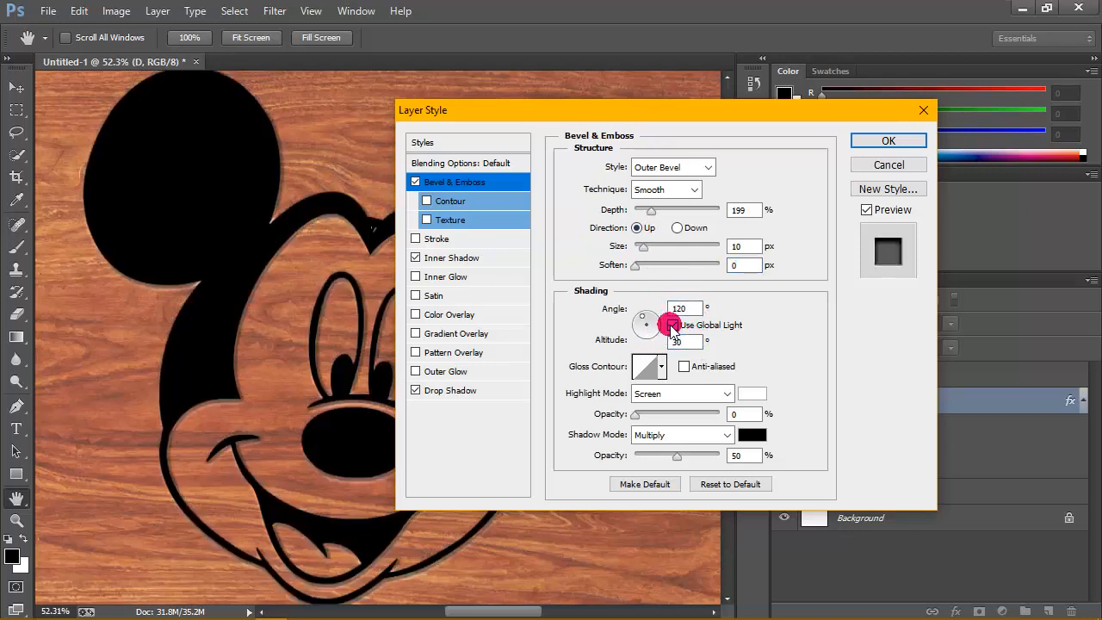
click(672, 325)
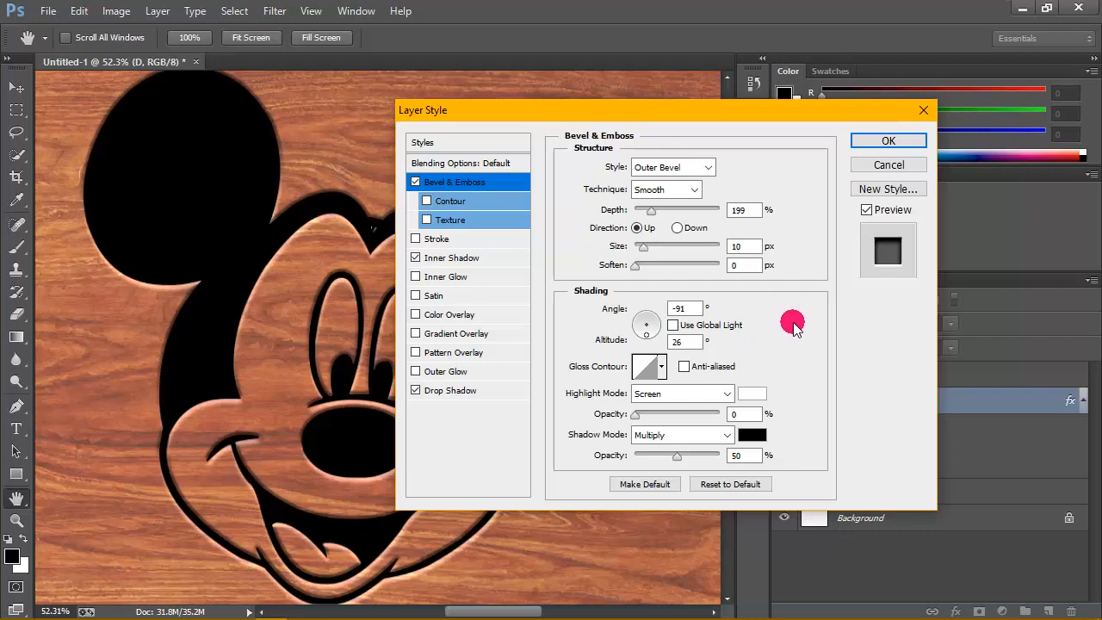
click(661, 368)
click(570, 404)
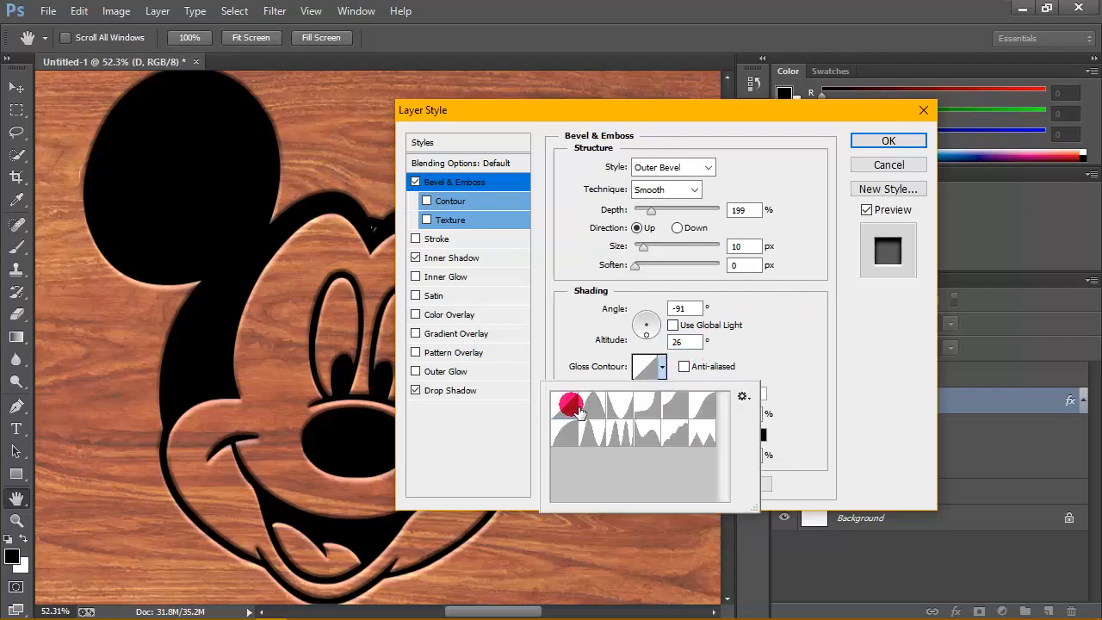
click(762, 336)
click(696, 368)
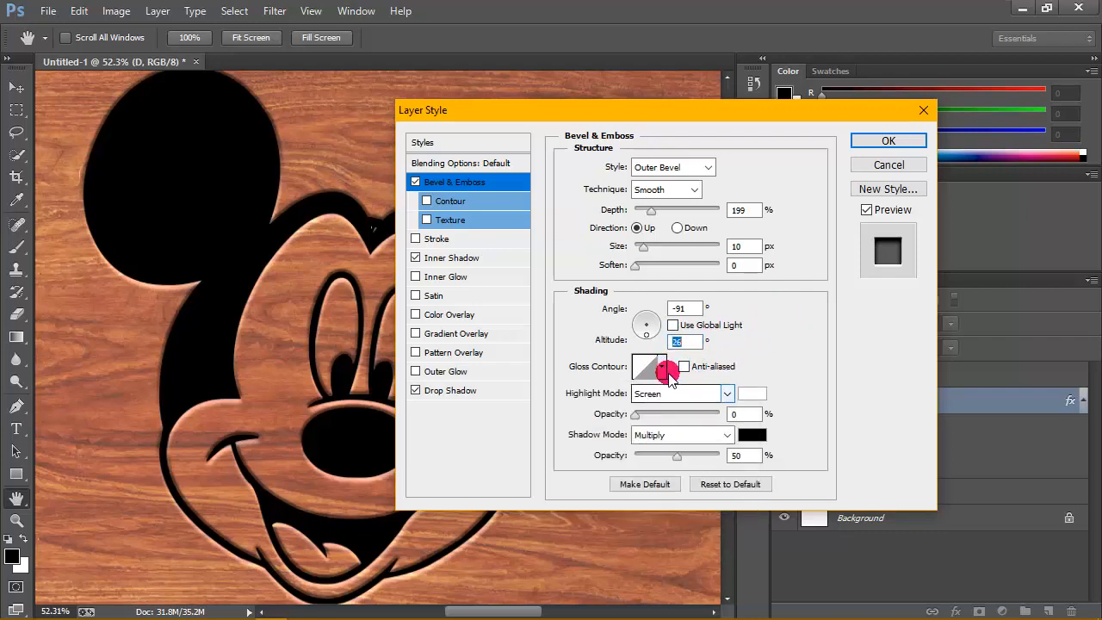
click(683, 367)
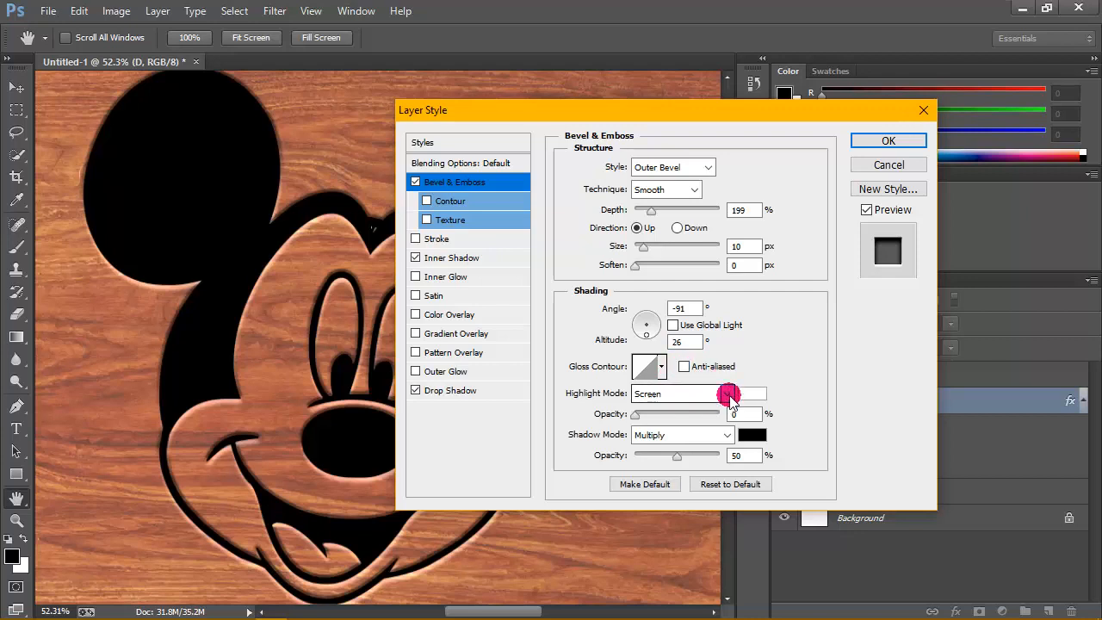
- Set the bevel's highlight to Screen mode with colour ffffff and 0% opacity
click(728, 395)
click(725, 144)
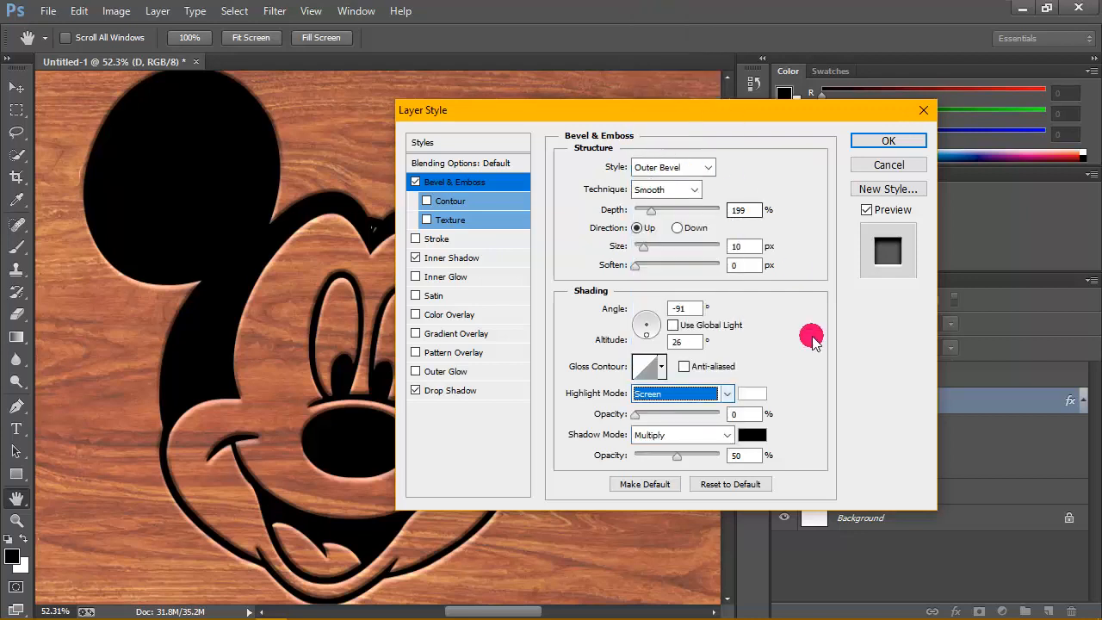
drag(634, 417, 605, 415)
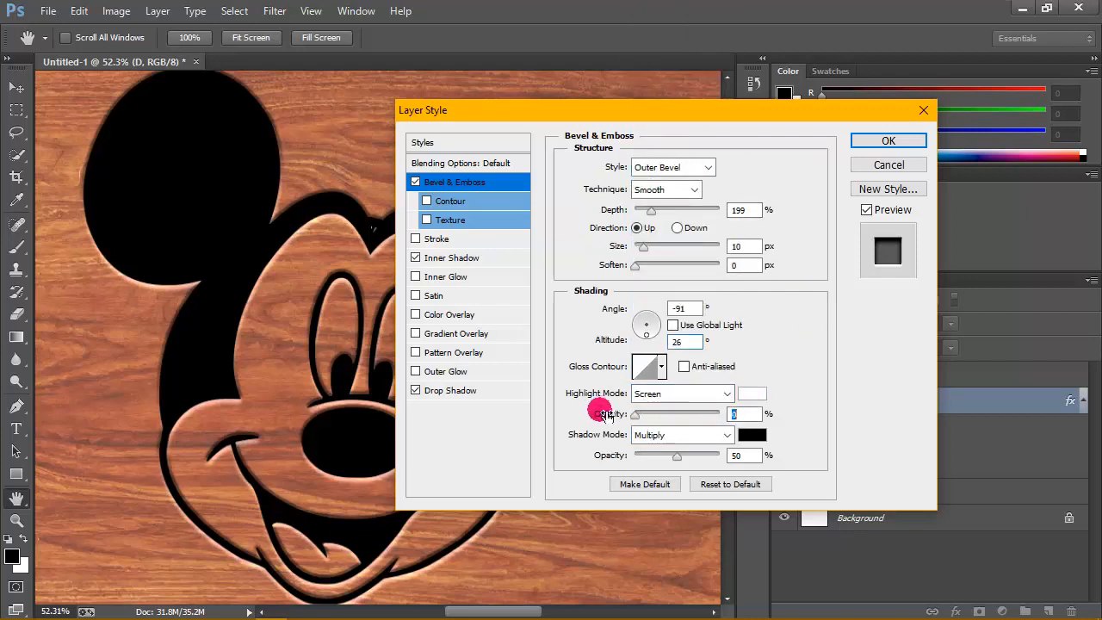
click(751, 393)
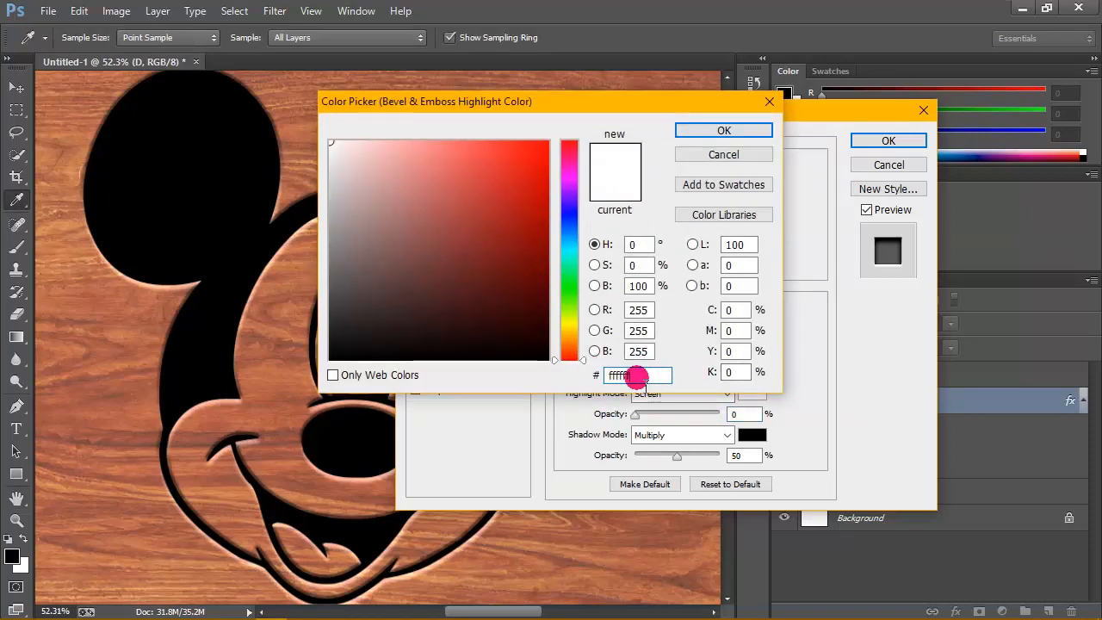
click(748, 132)
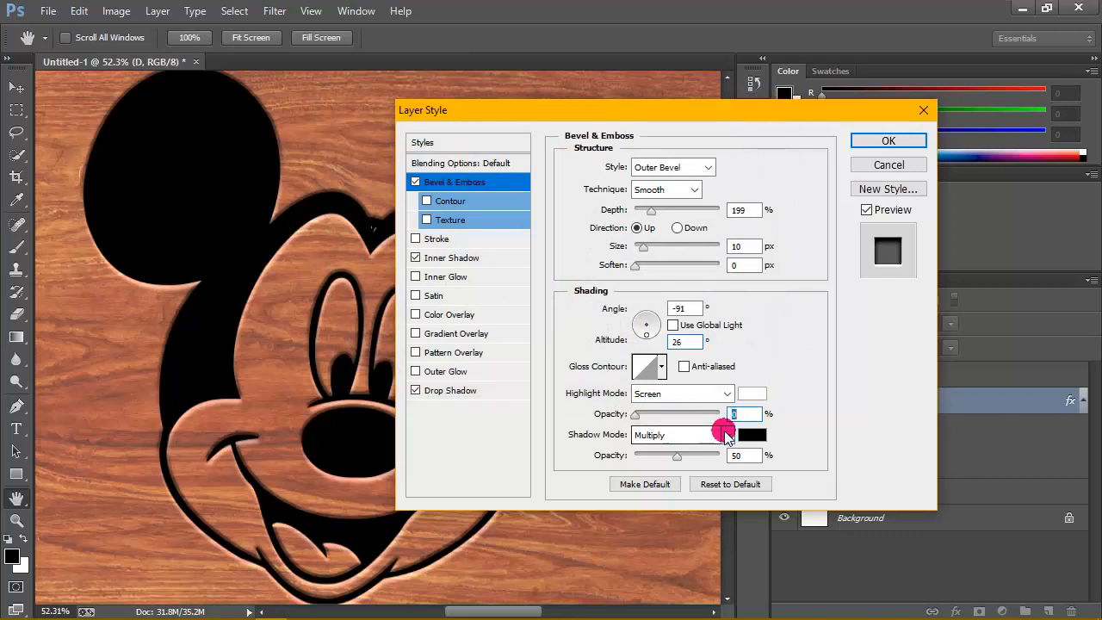
- Set the bevel's shadow to Multiply mode with colour 000000 and 50% opacity
click(726, 433)
click(667, 63)
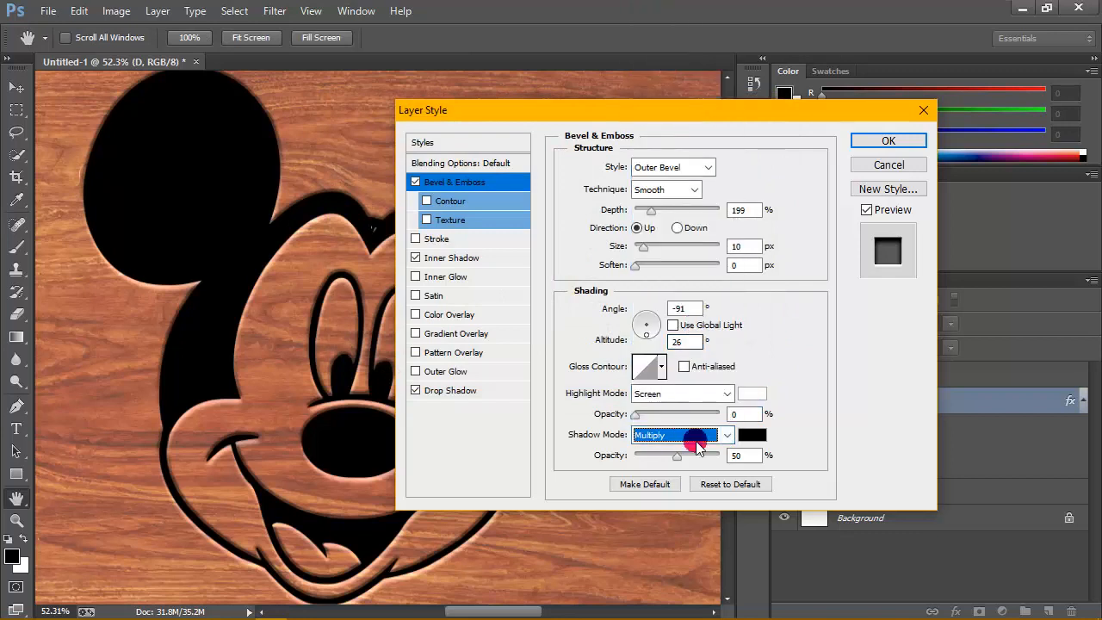
key(Tab)
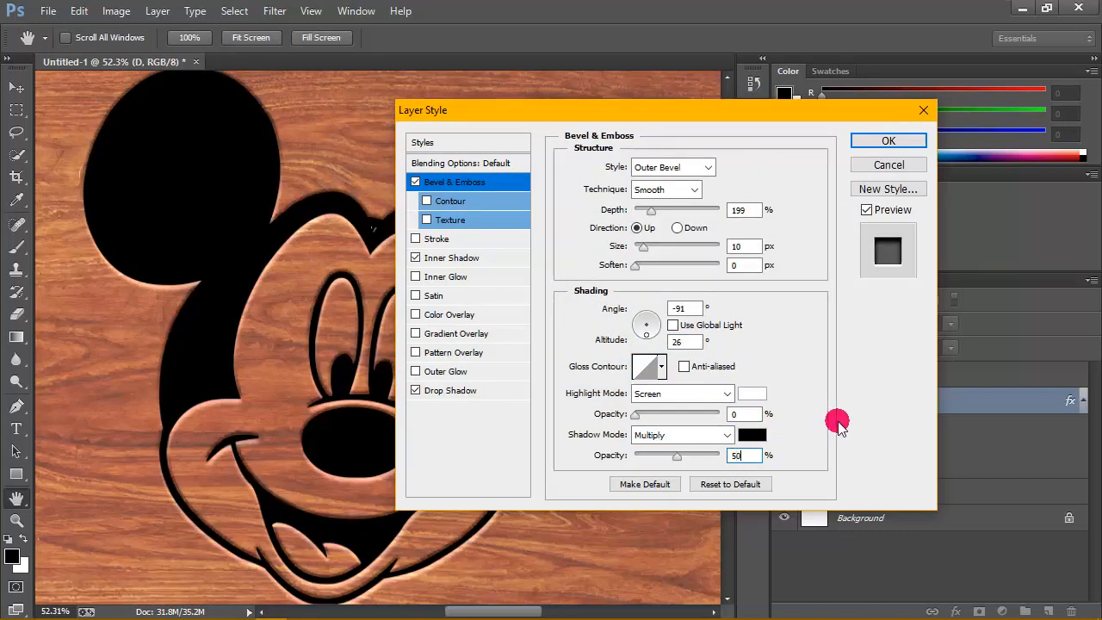
click(756, 436)
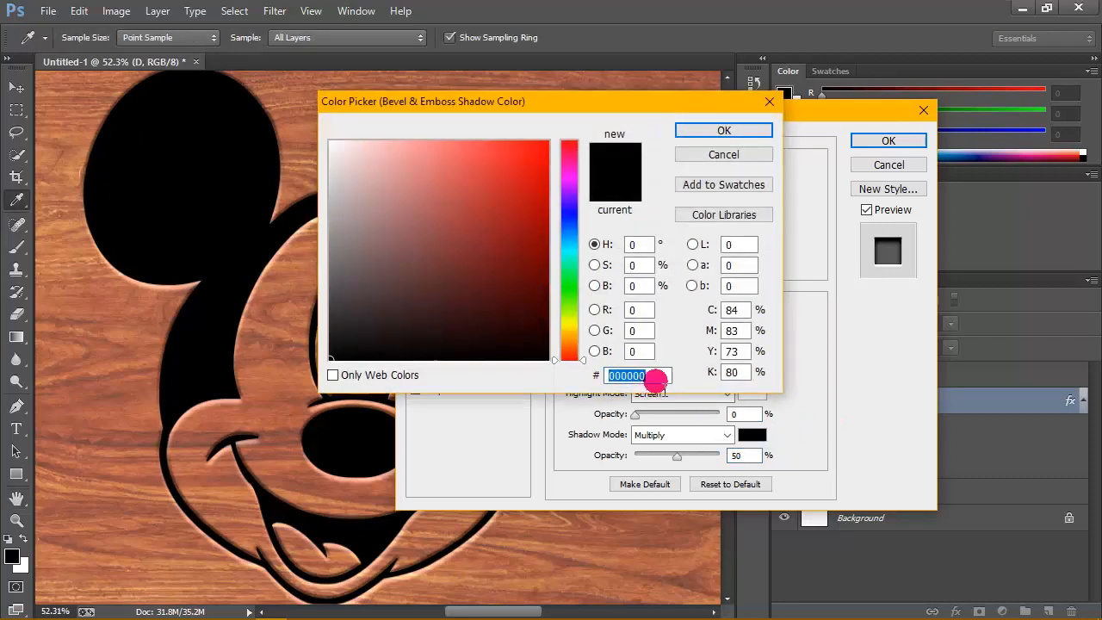
double_click(656, 376)
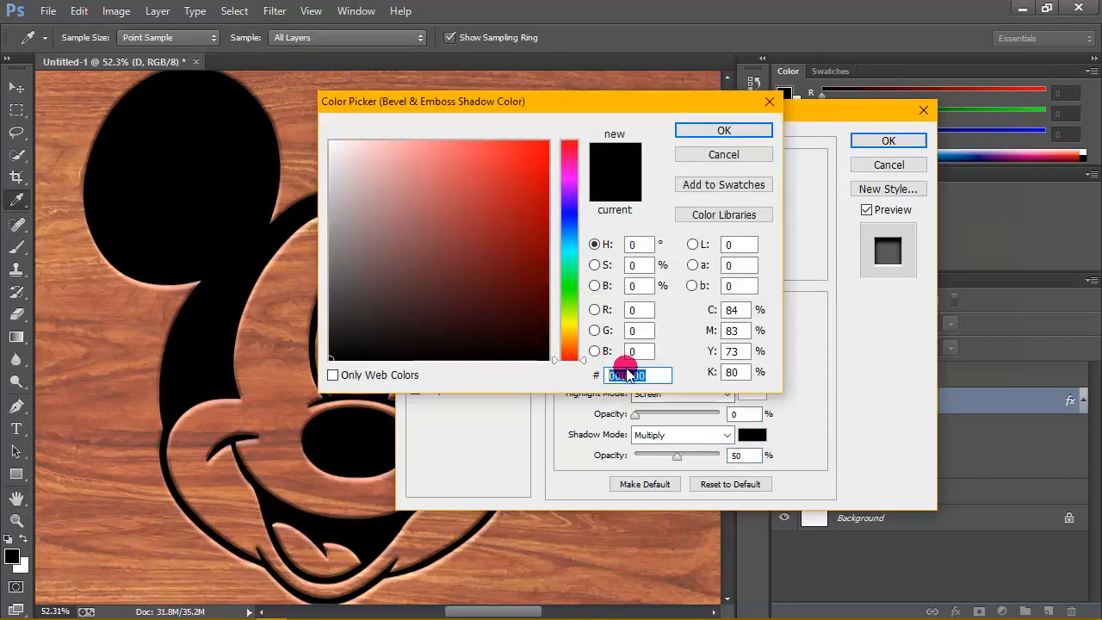
click(724, 130)
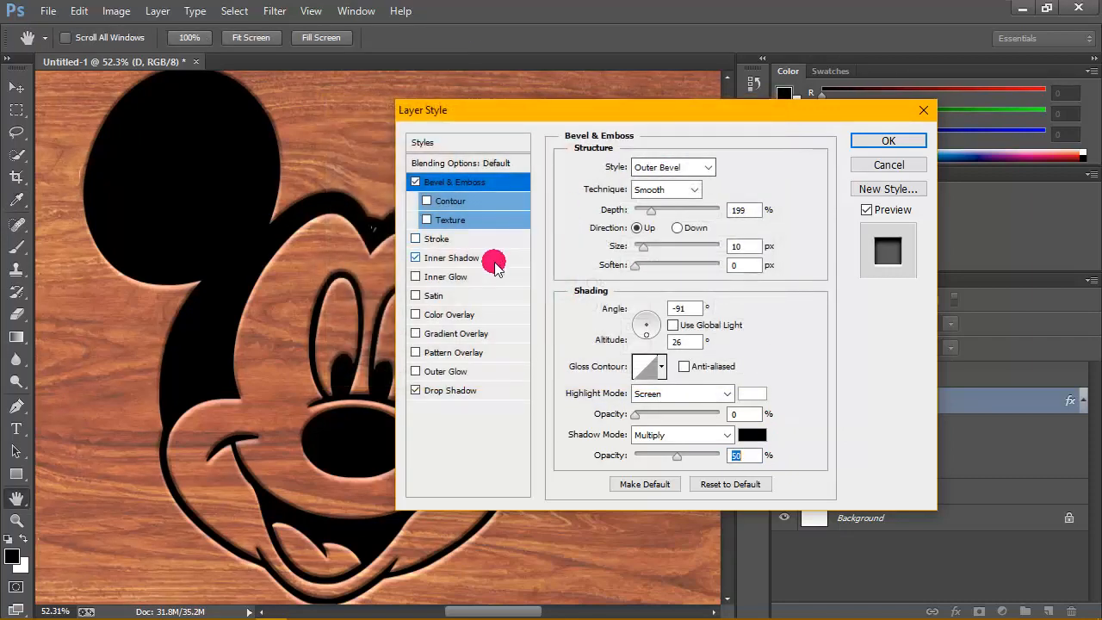
- Give the D layer an Inner Shadow with the Linear Light blend mode and 60% opacity
click(474, 258)
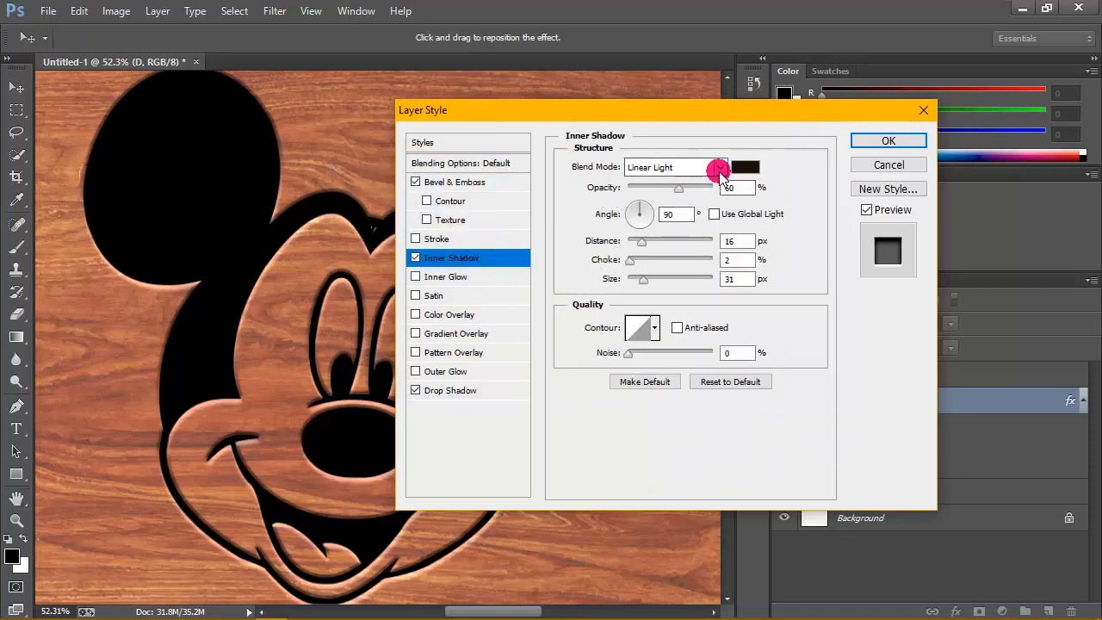
click(725, 166)
click(655, 449)
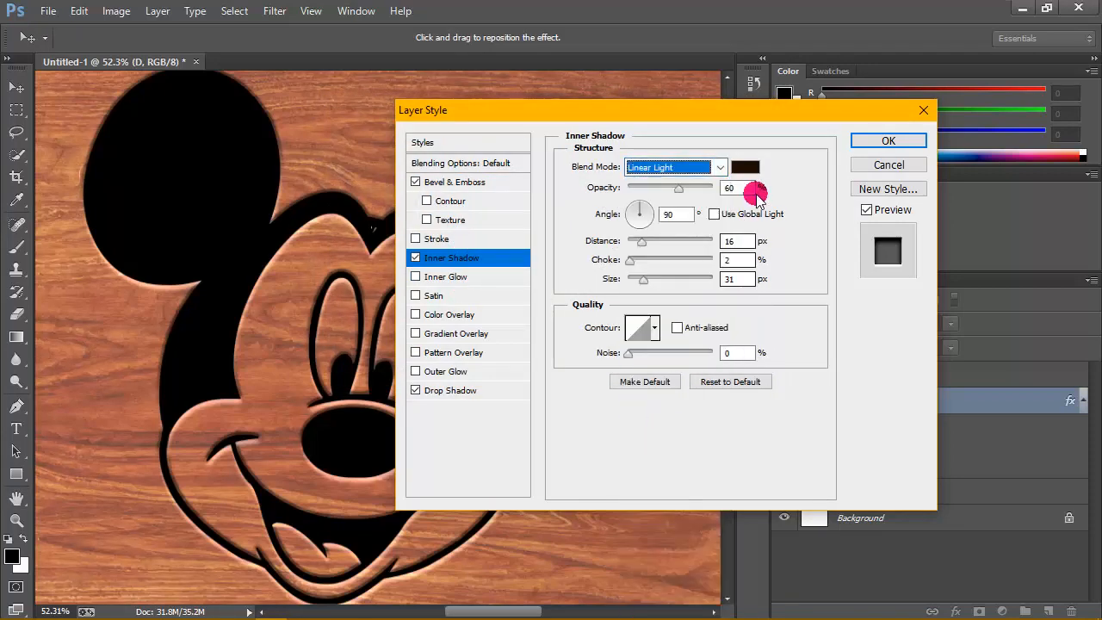
drag(746, 188, 700, 187)
click(756, 182)
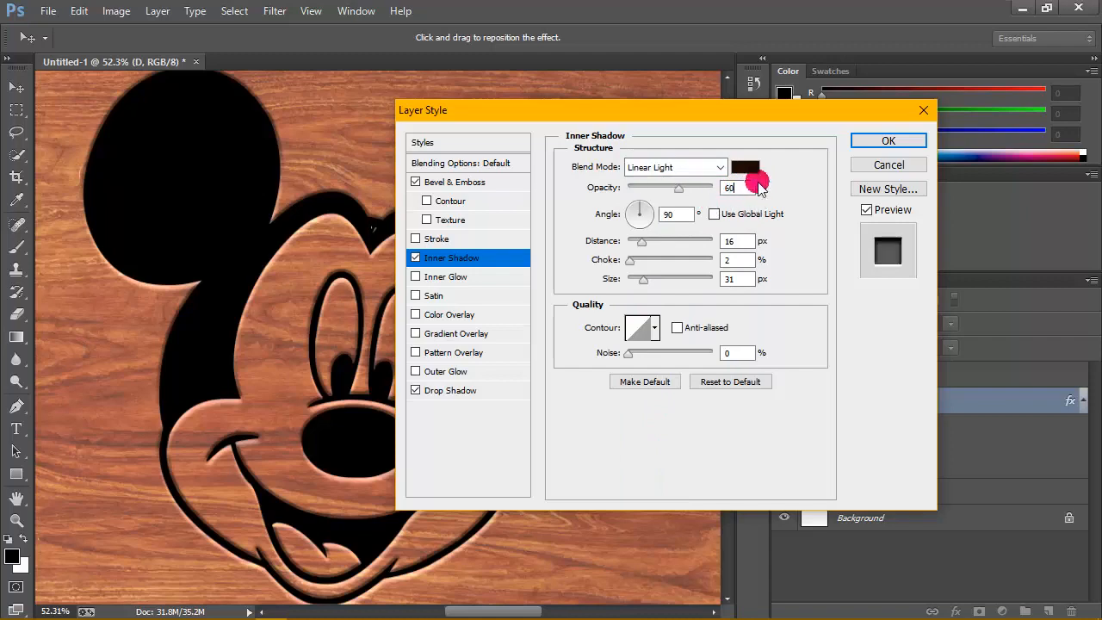
- Set the inner shadow's colour to the dark brown 1d0e00
click(746, 167)
click(639, 374)
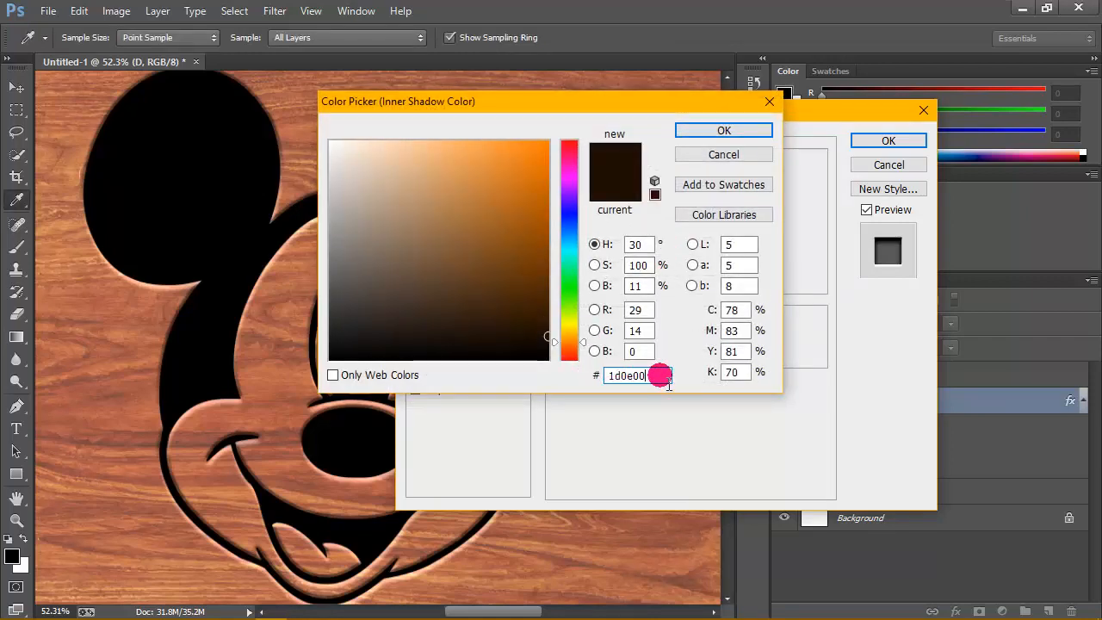
double_click(659, 375)
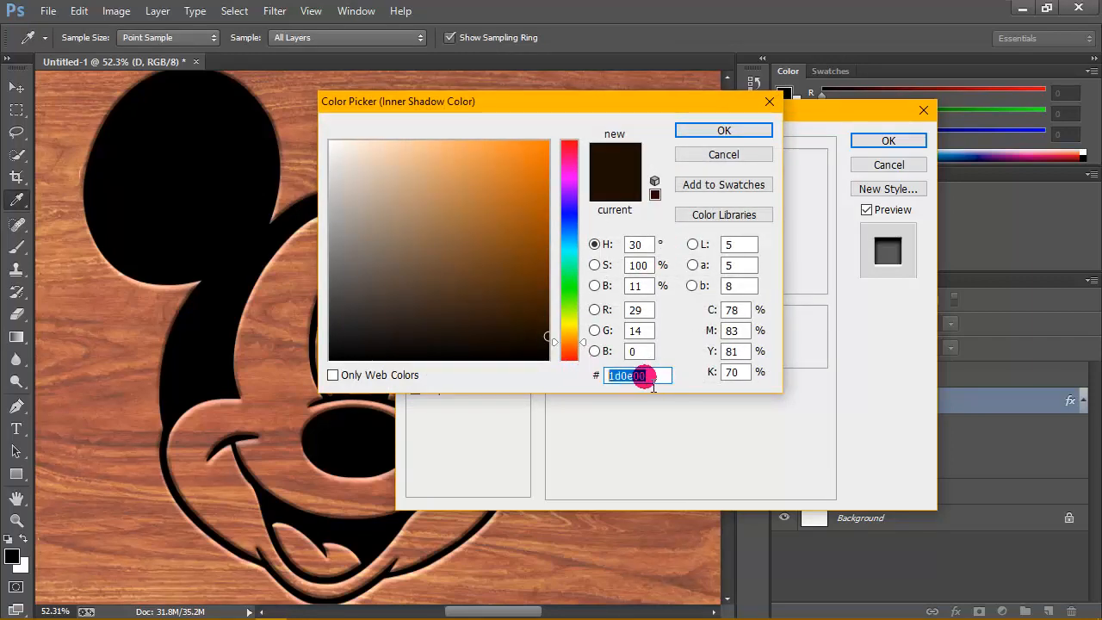
click(653, 374)
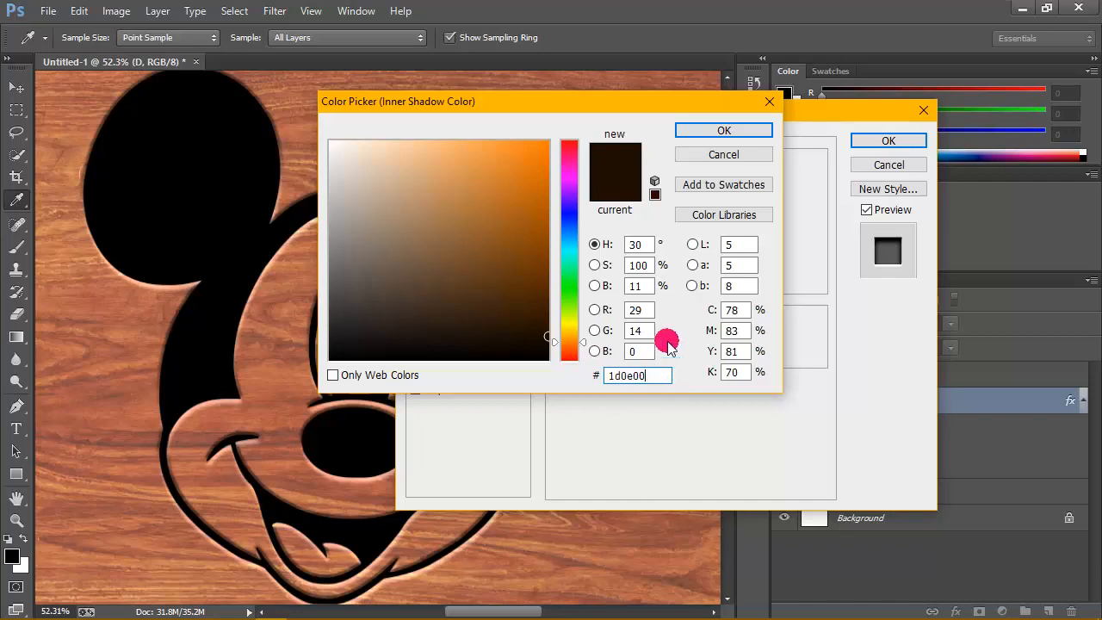
click(724, 132)
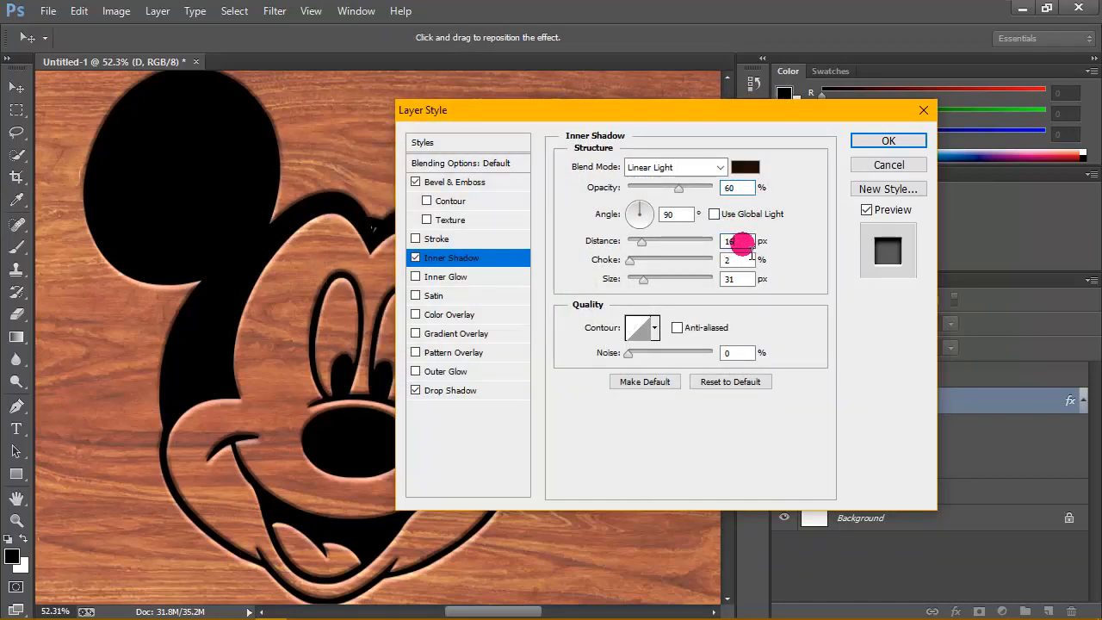
- Set the inner shadow's angle to 90° without global light, distance 16 px, choke 2% and size 31 px, keeping the linear contour
drag(677, 215, 643, 216)
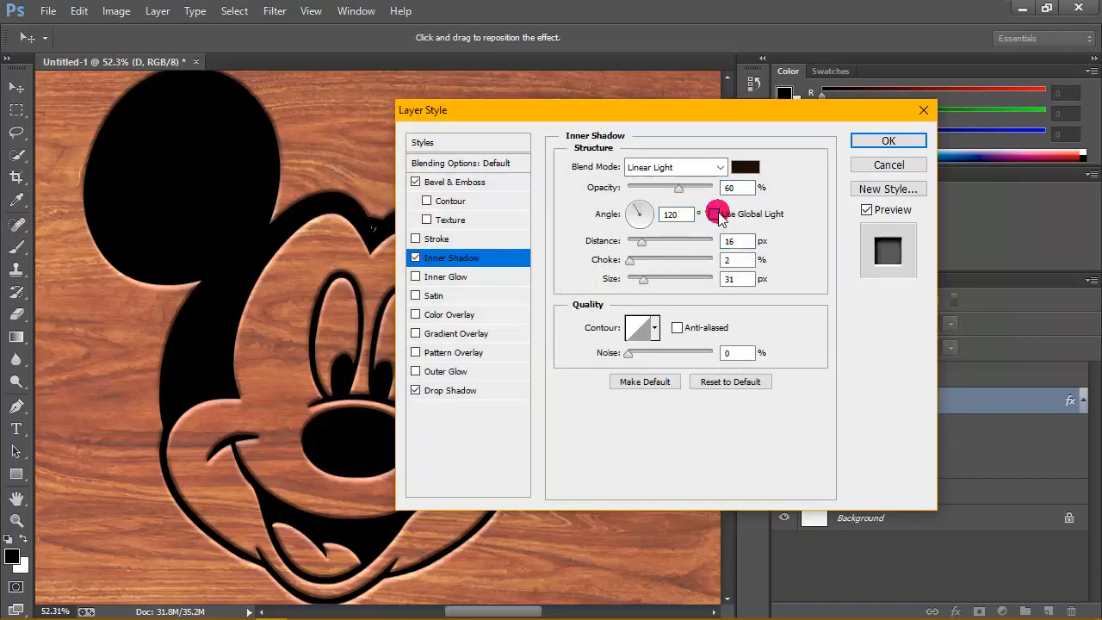
double_click(677, 214)
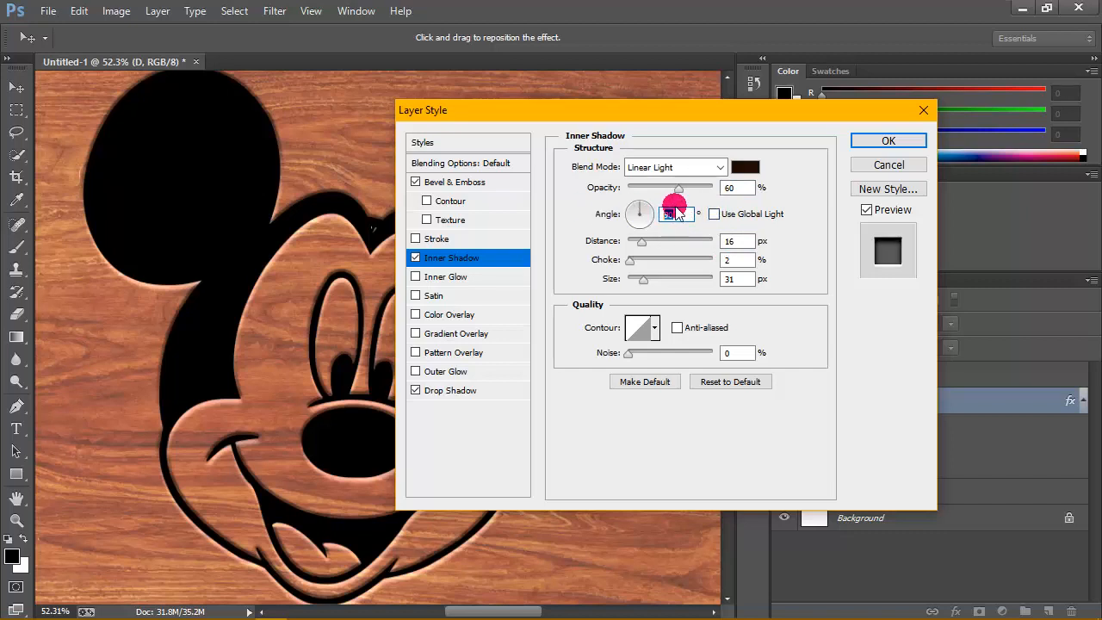
text(90)
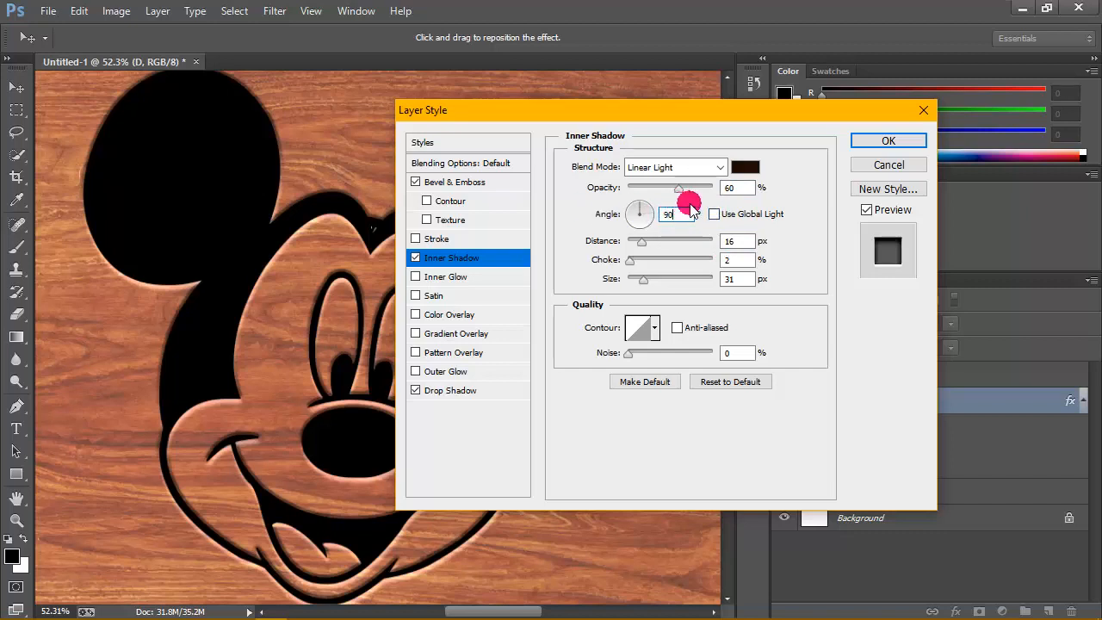
double_click(745, 246)
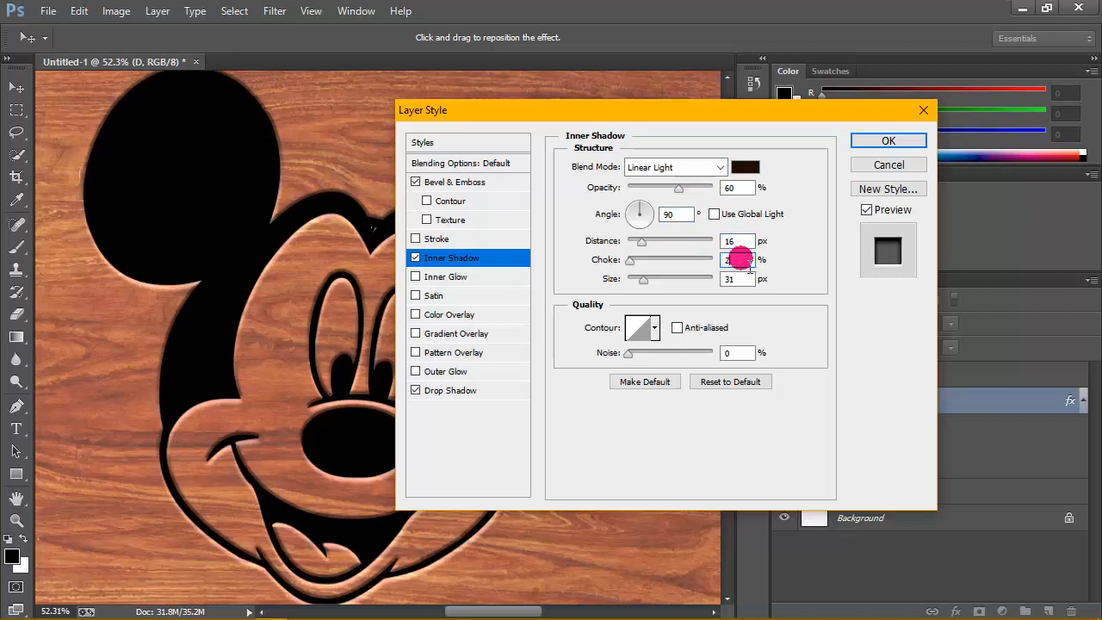
double_click(728, 278)
click(659, 327)
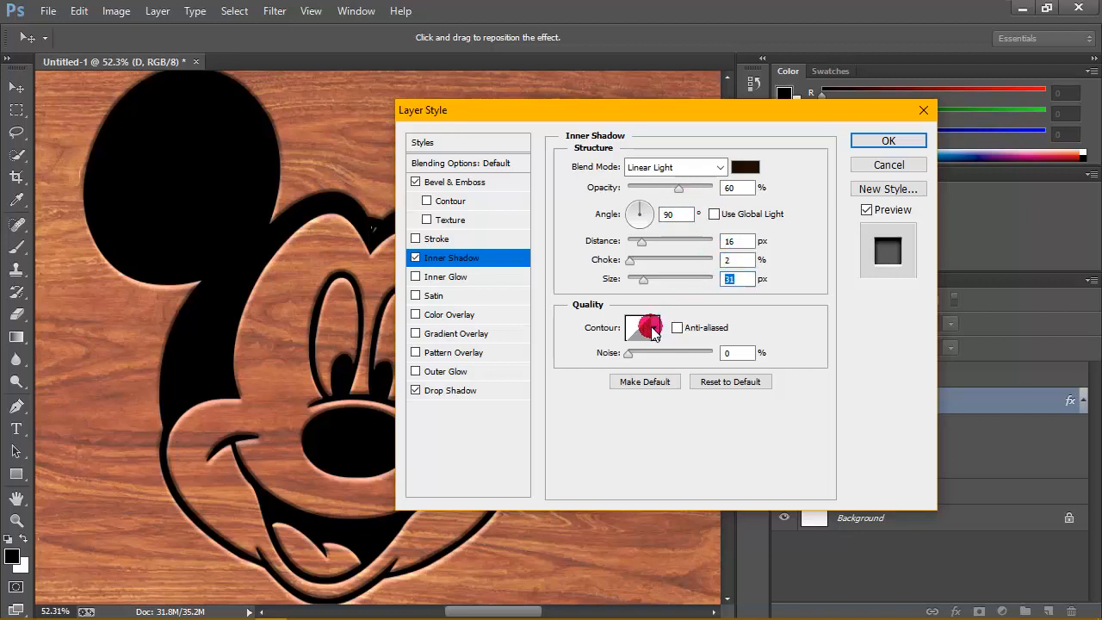
click(654, 328)
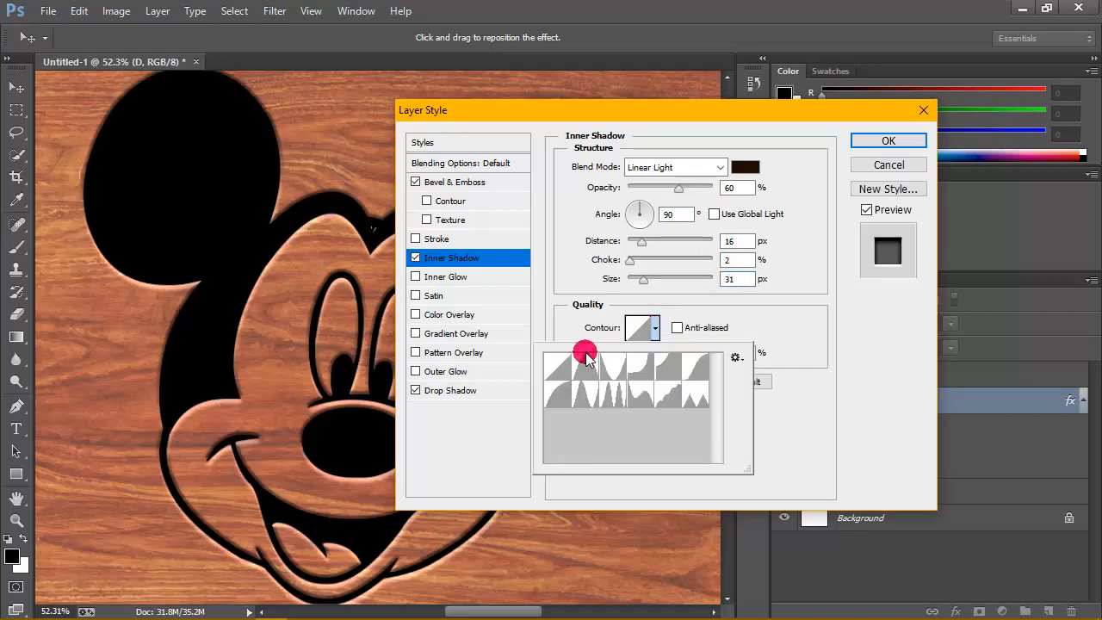
click(714, 312)
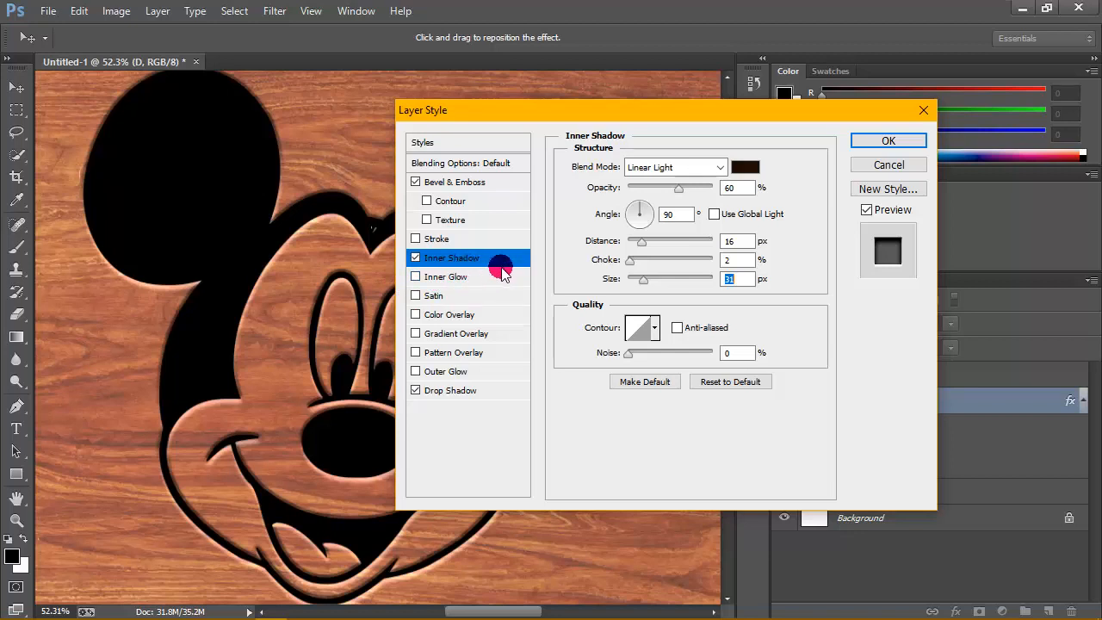
- Give the D layer a Drop Shadow with the Linear Dodge (Add) blend mode, colour d8d8d6 and 40% opacity
click(457, 392)
mouse_move(719, 169)
mouse_down()
mouse_move(697, 353)
mouse_move(686, 353)
mouse_up()
click(745, 166)
click(659, 375)
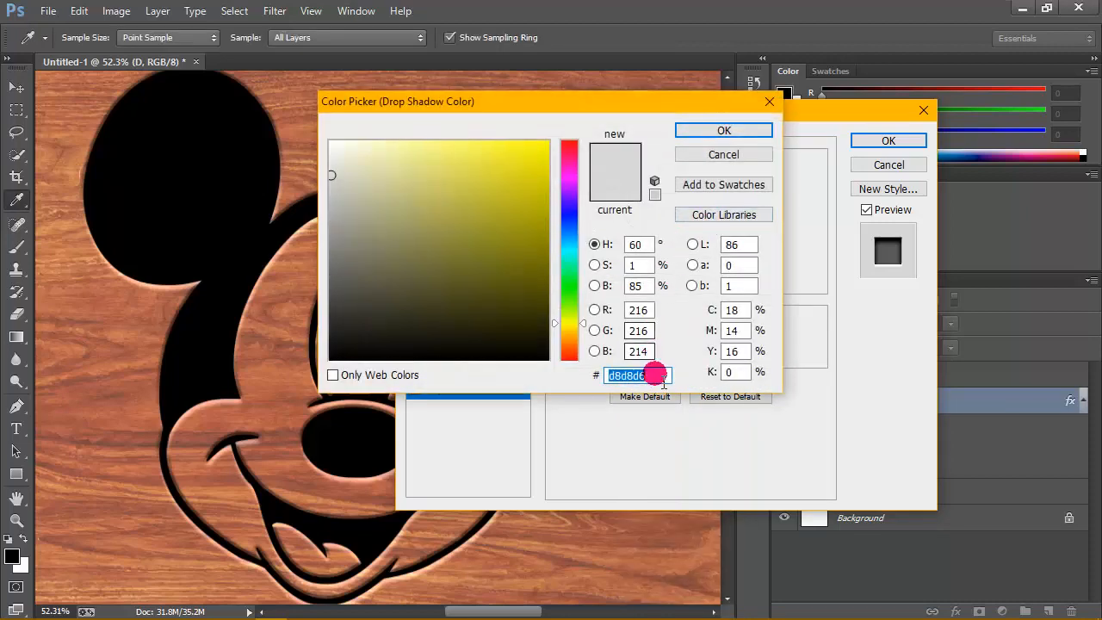
drag(627, 375, 582, 375)
click(657, 375)
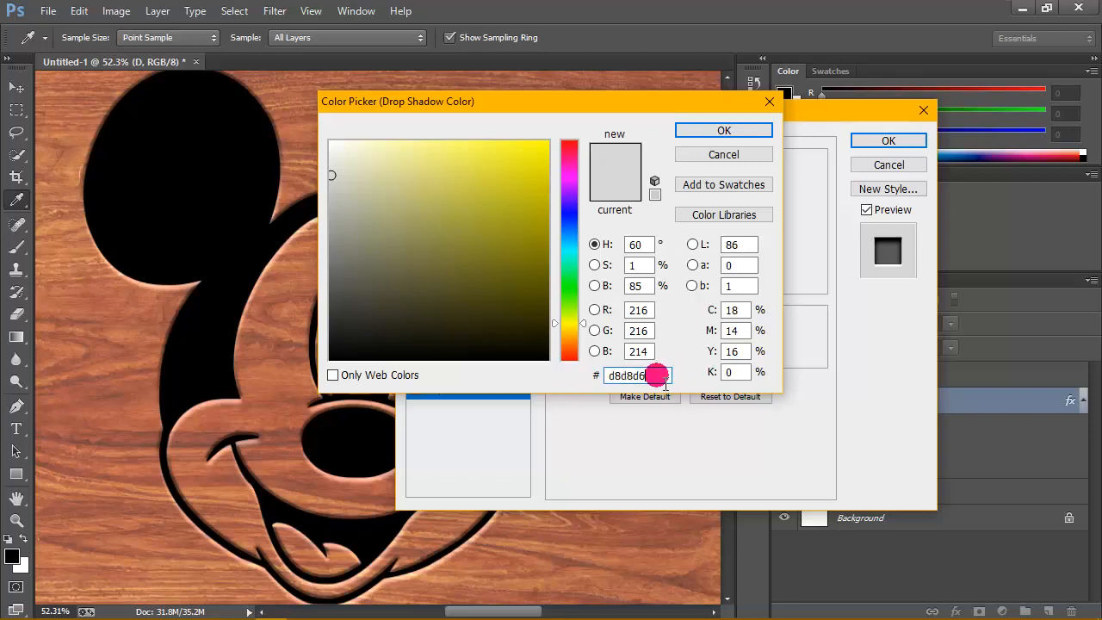
click(711, 133)
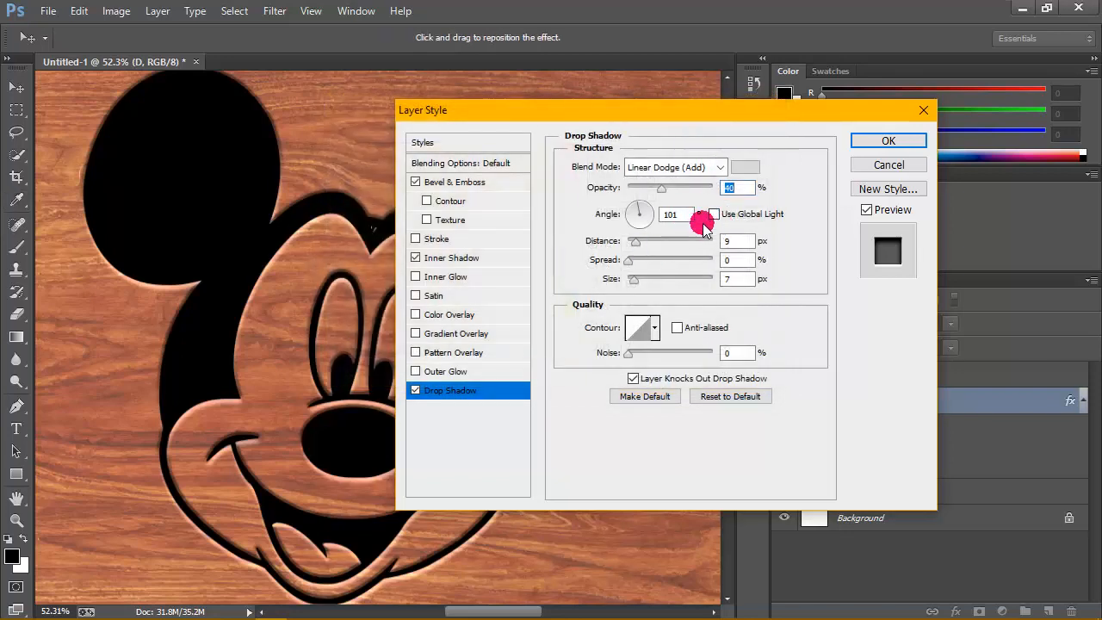
- Set the drop shadow's angle to 101° without global light, distance 9 px, spread 0%, size 7 px and noise 0%, and apply the styles
click(714, 215)
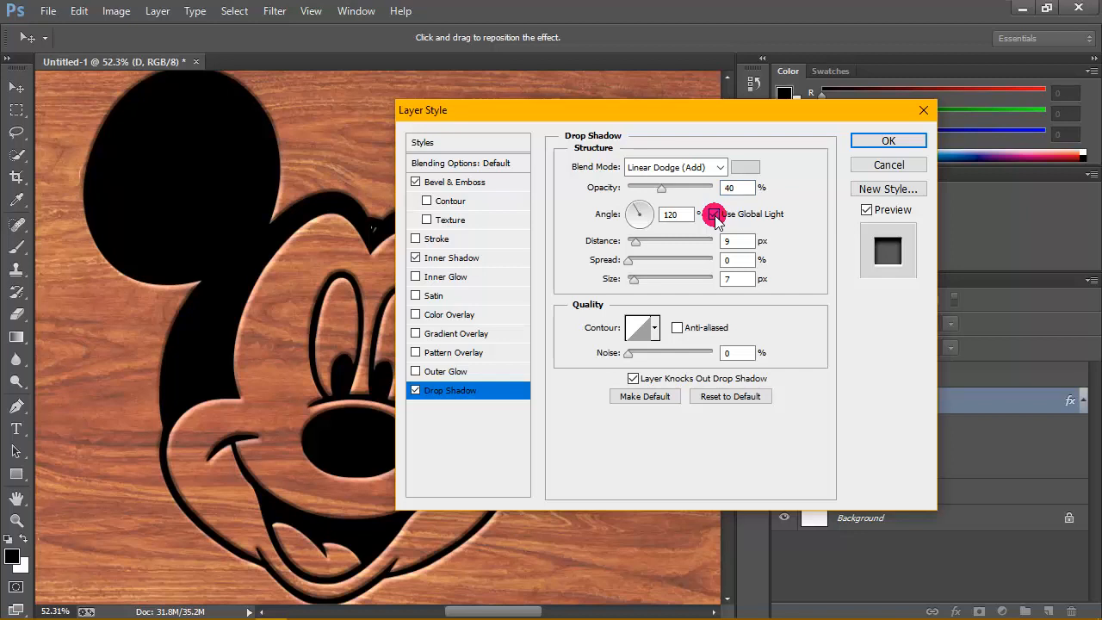
click(714, 215)
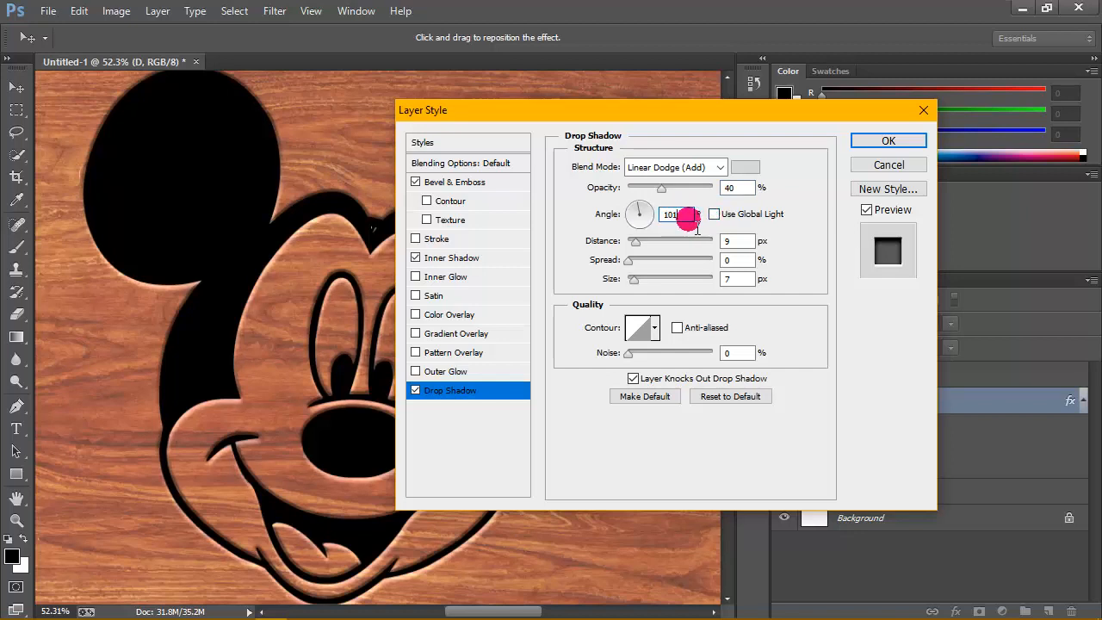
drag(733, 260, 701, 261)
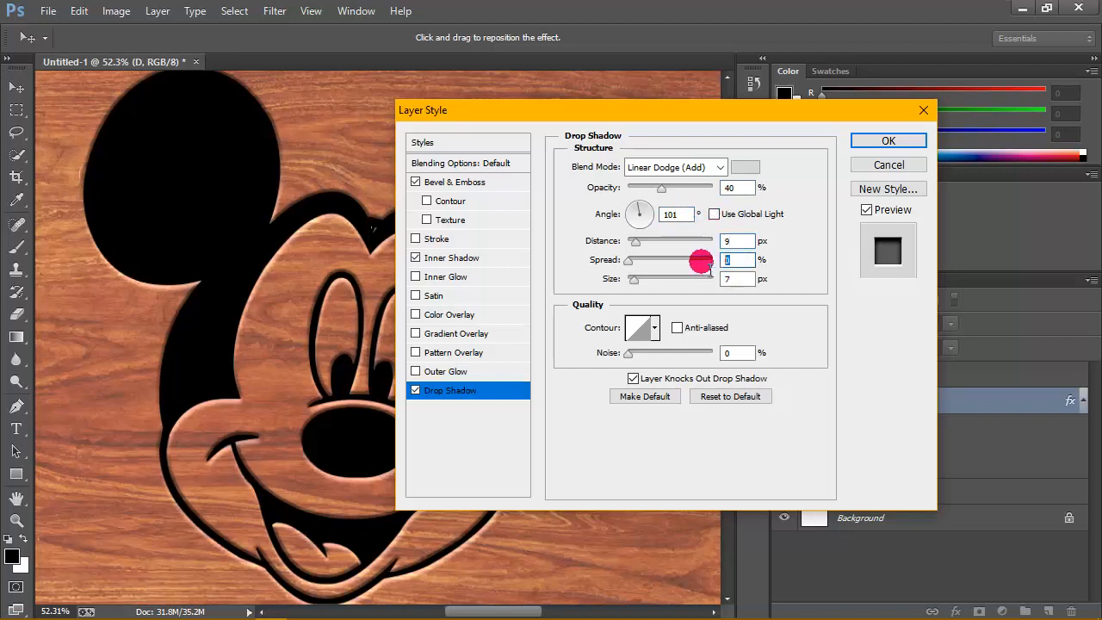
click(747, 280)
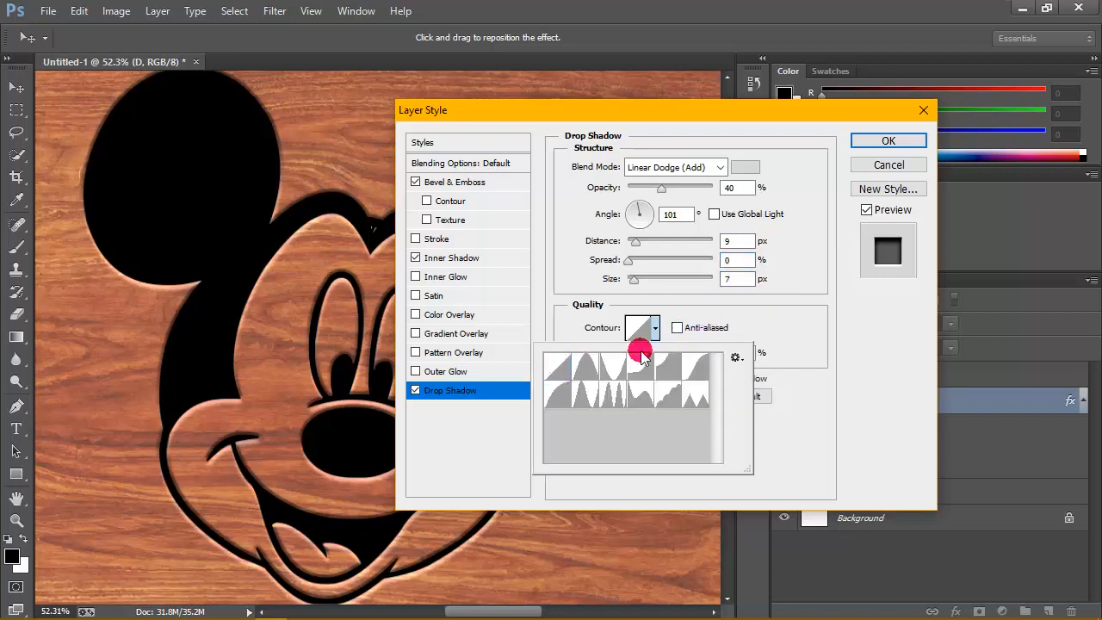
click(749, 329)
drag(736, 357, 722, 363)
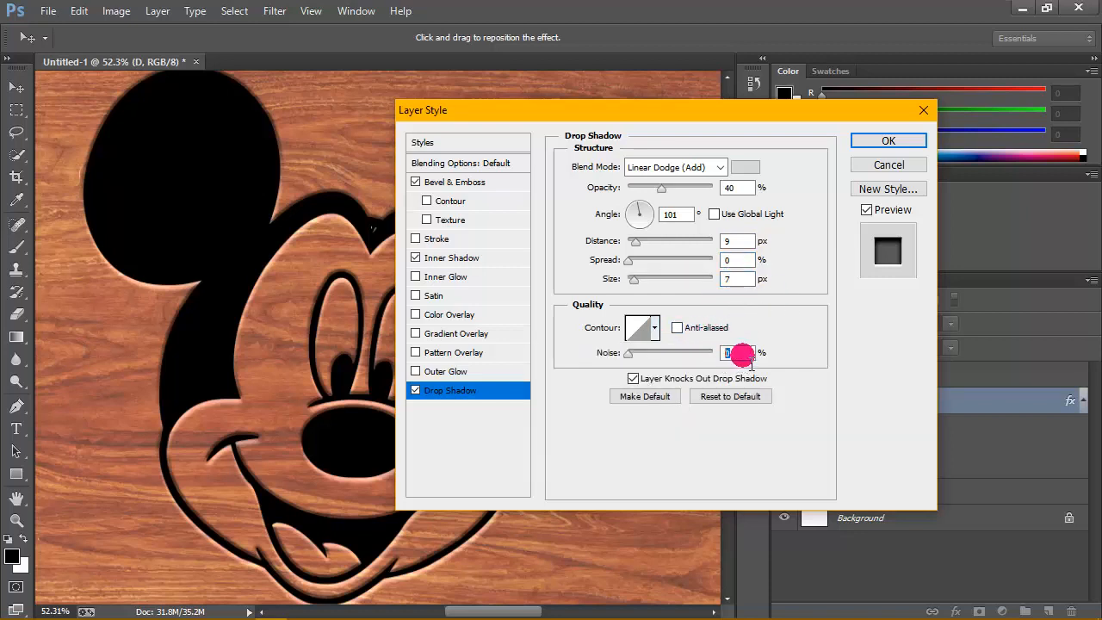
click(880, 142)
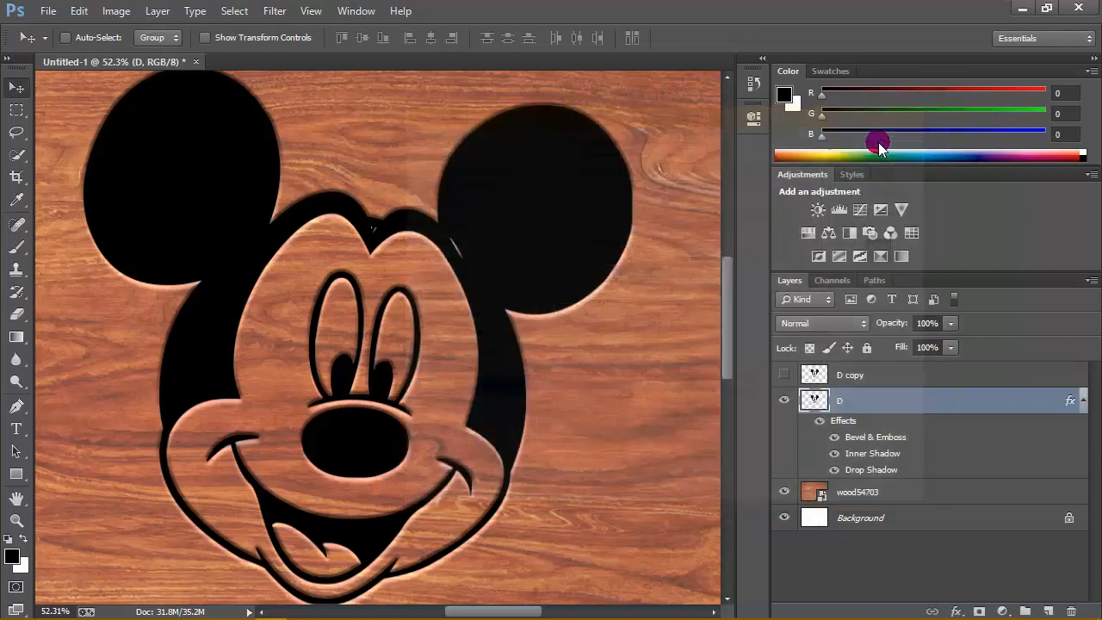
click(893, 233)
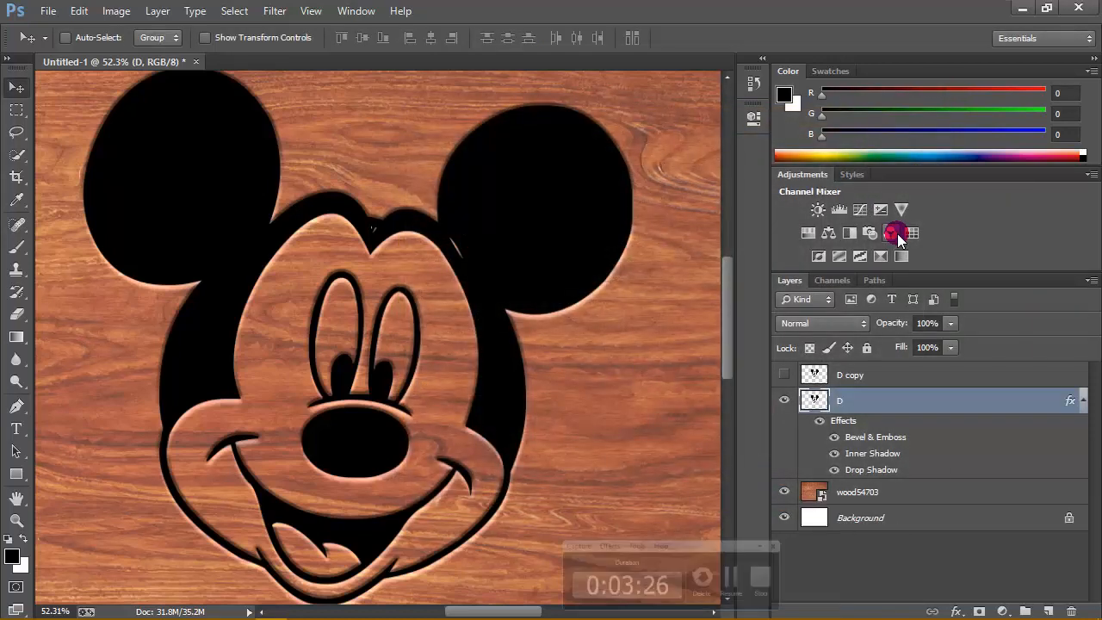
- Duplicate the wood54703 layer and move the copy directly above the D layer
click(1083, 399)
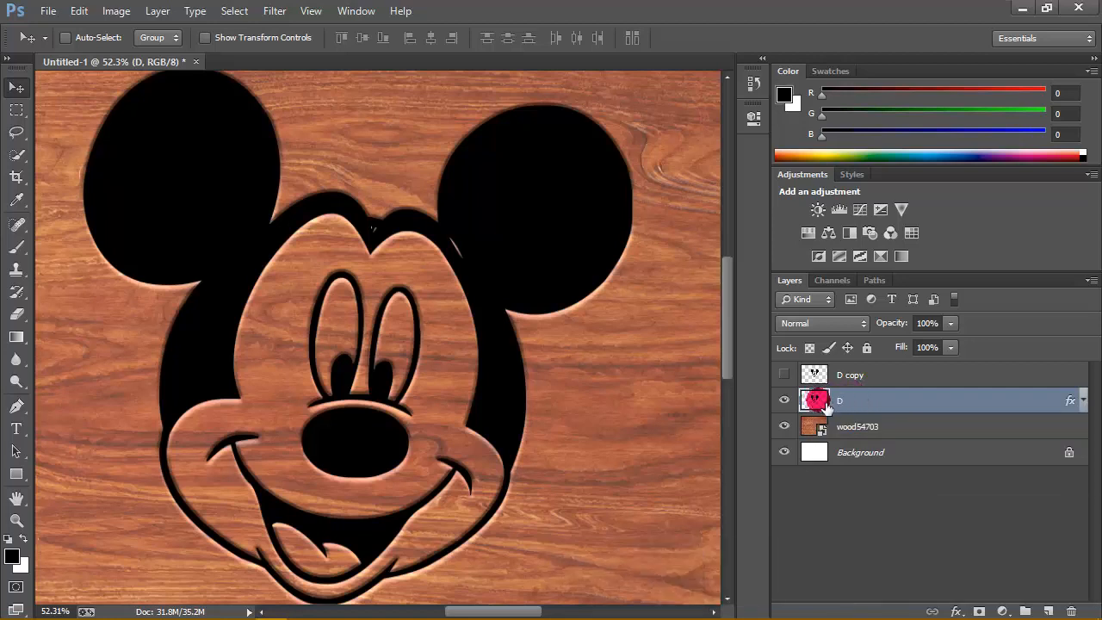
click(900, 425)
right_click(911, 426)
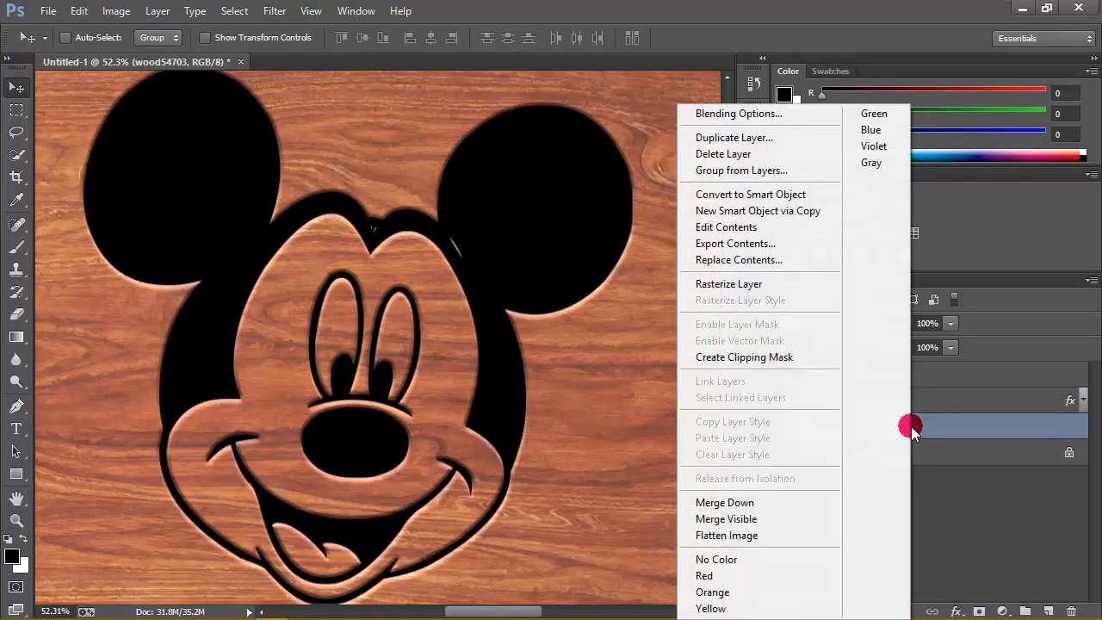
click(749, 139)
click(699, 177)
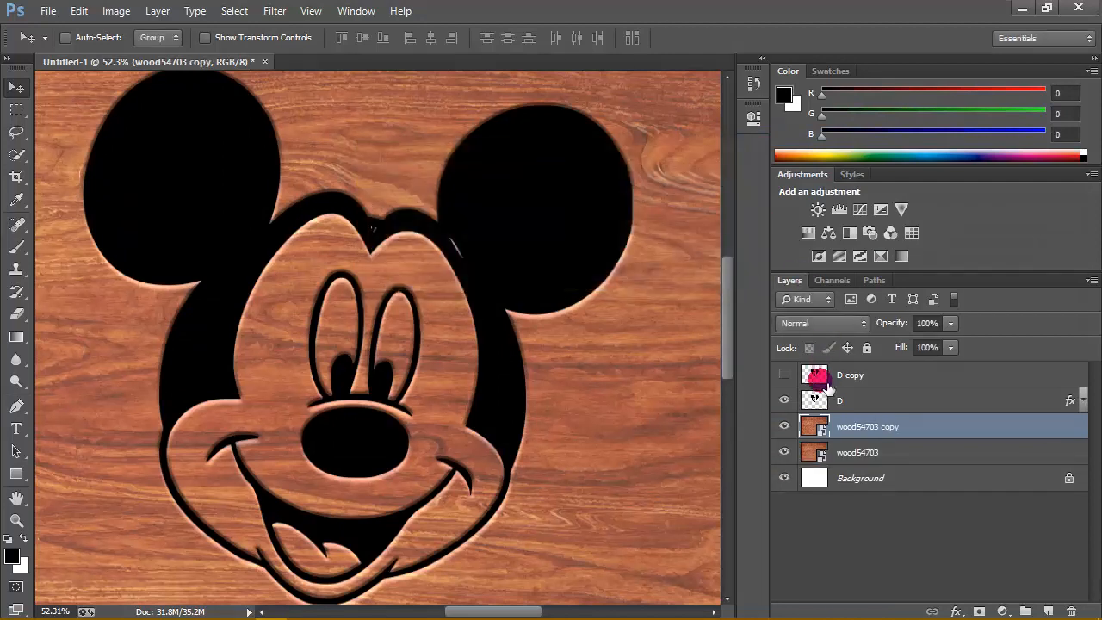
mouse_move(824, 426)
mouse_down()
mouse_move(832, 396)
mouse_move(828, 406)
mouse_up()
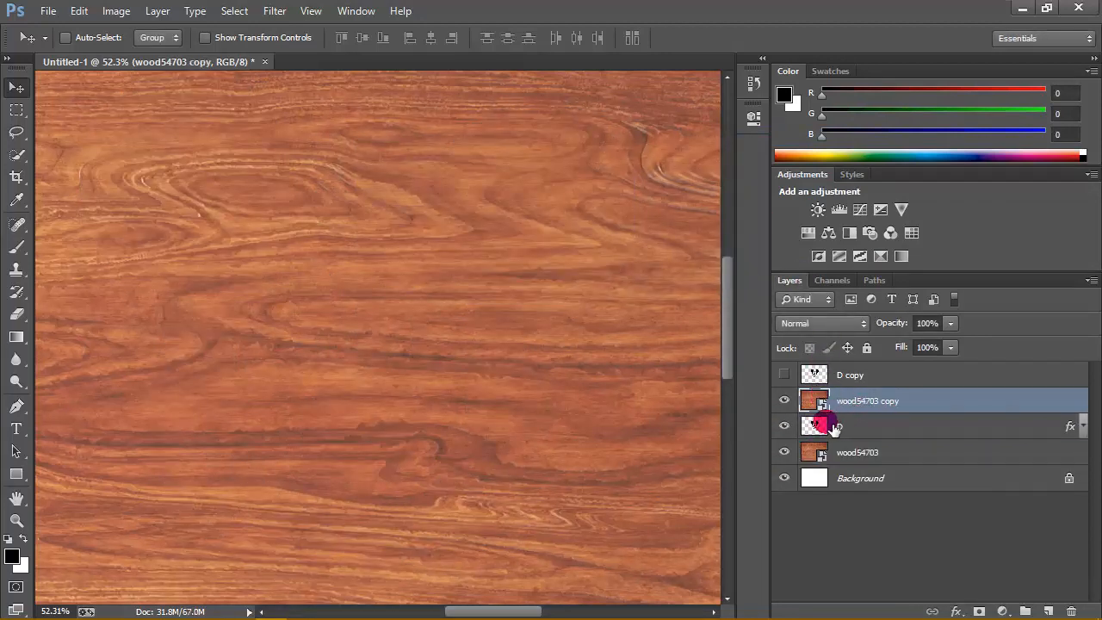
- Select the pixels of the D layer and add a layer mask from that selection to the wood54703 copy layer
click(822, 427)
right_click(824, 431)
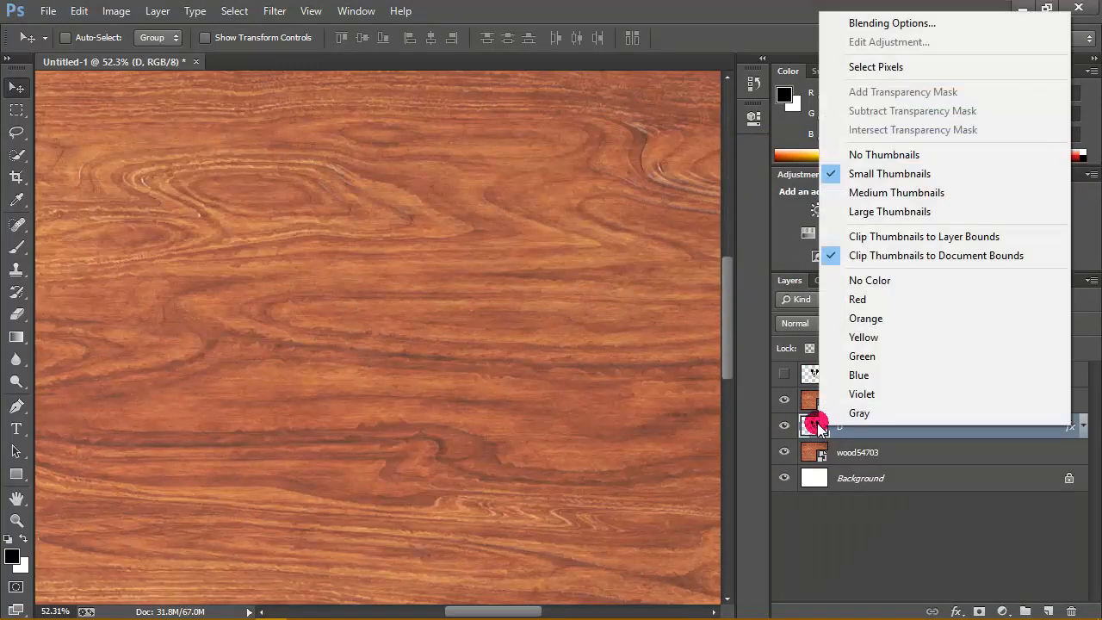
click(851, 64)
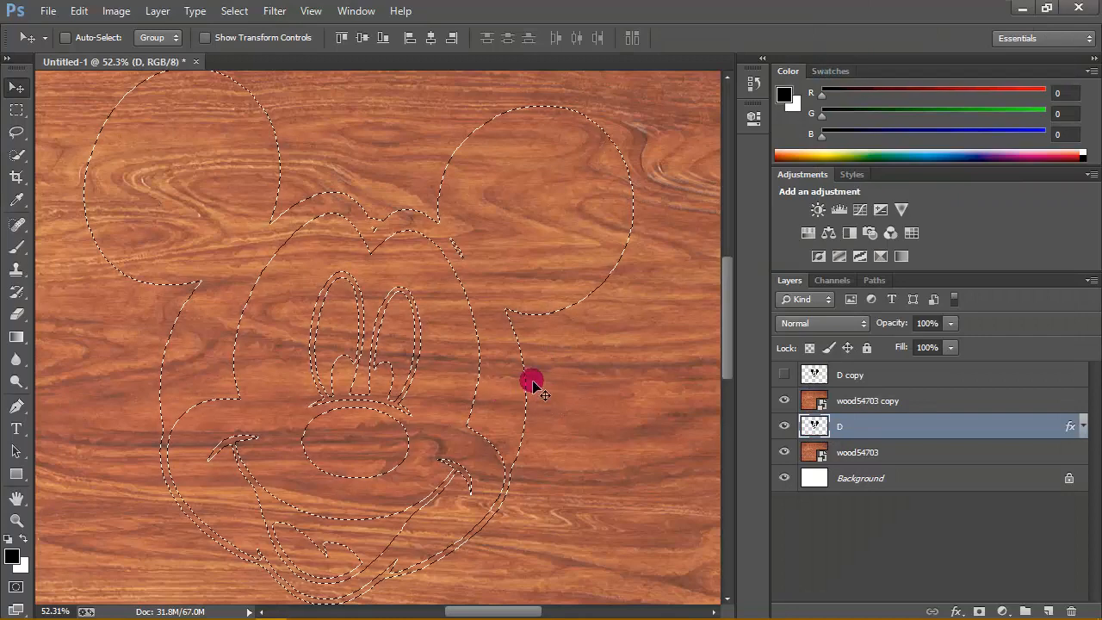
click(896, 403)
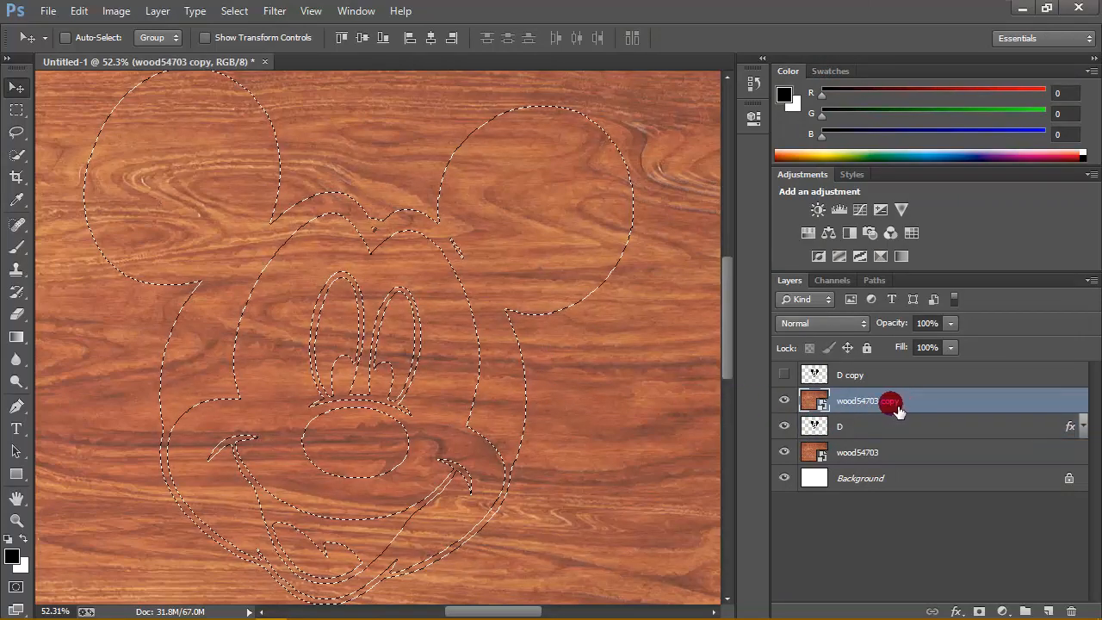
click(980, 609)
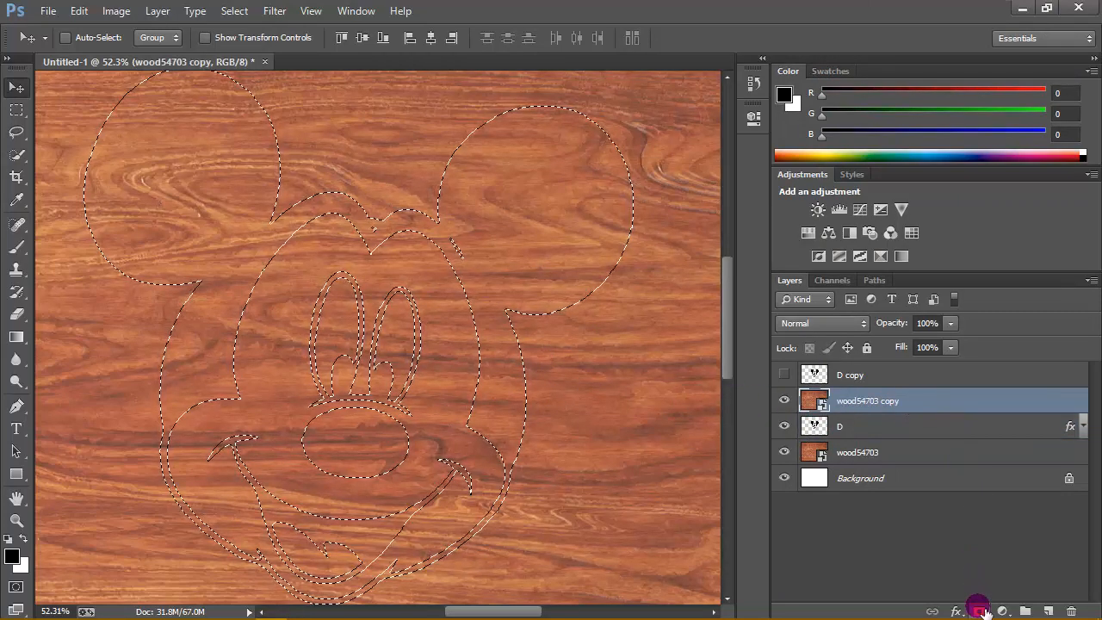
click(980, 609)
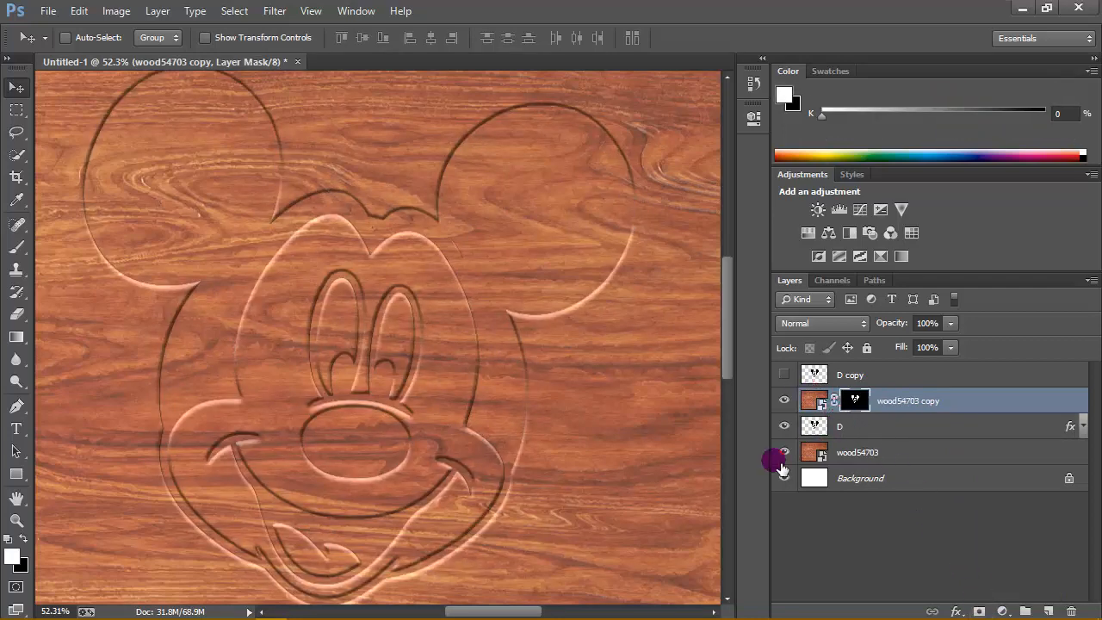
click(783, 452)
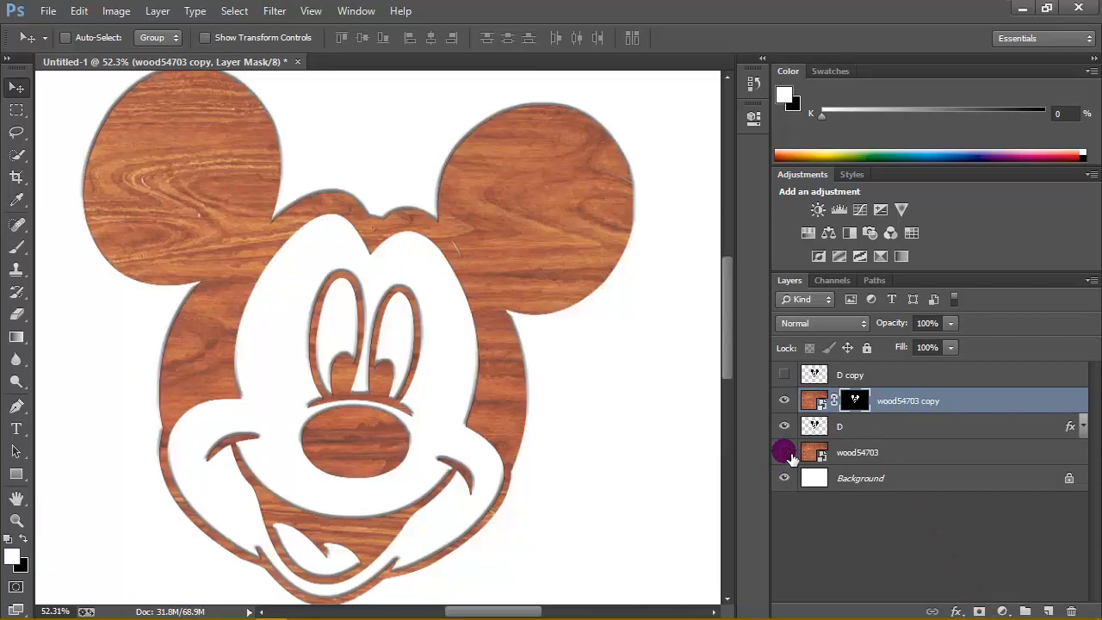
click(783, 452)
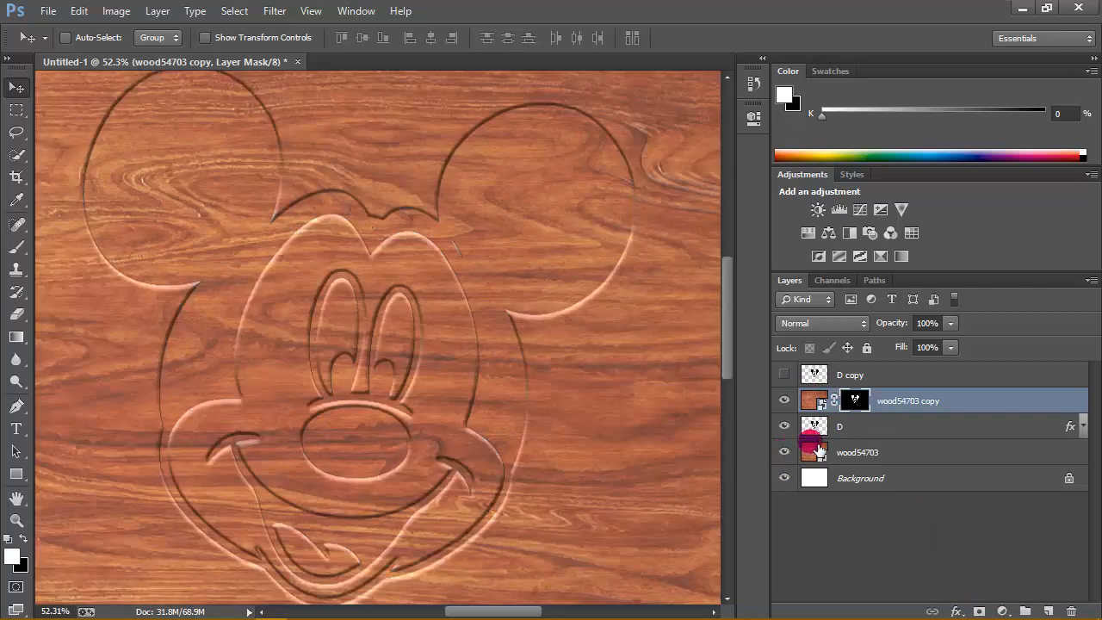
- Copy the layer style of the D layer and paste it onto the wood54703 copy layer
click(926, 428)
right_click(928, 428)
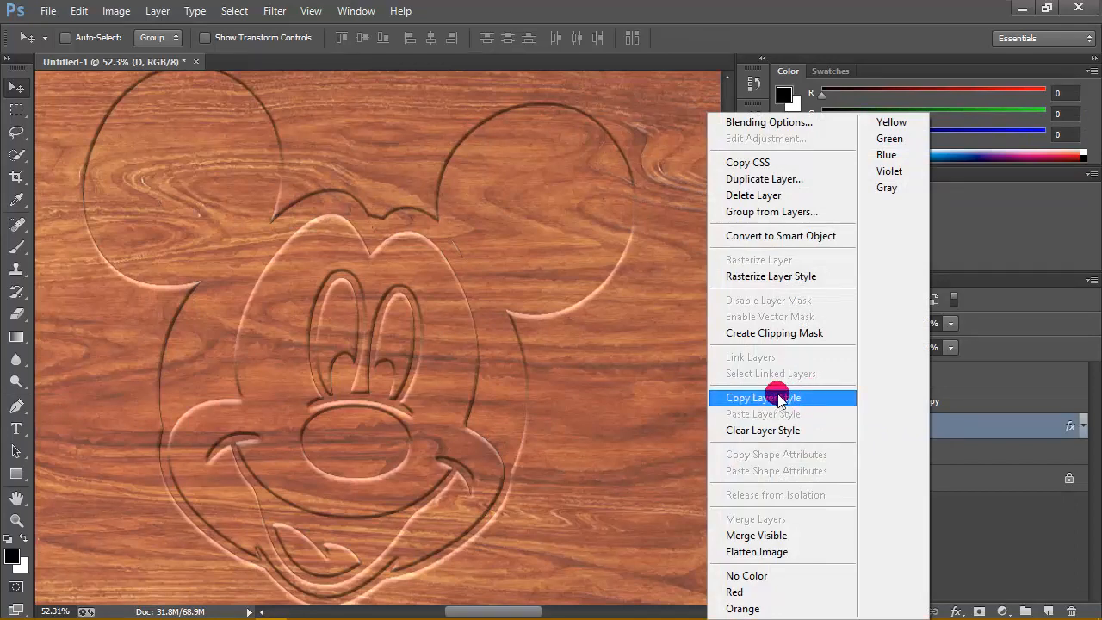
click(805, 398)
click(1016, 409)
right_click(1026, 402)
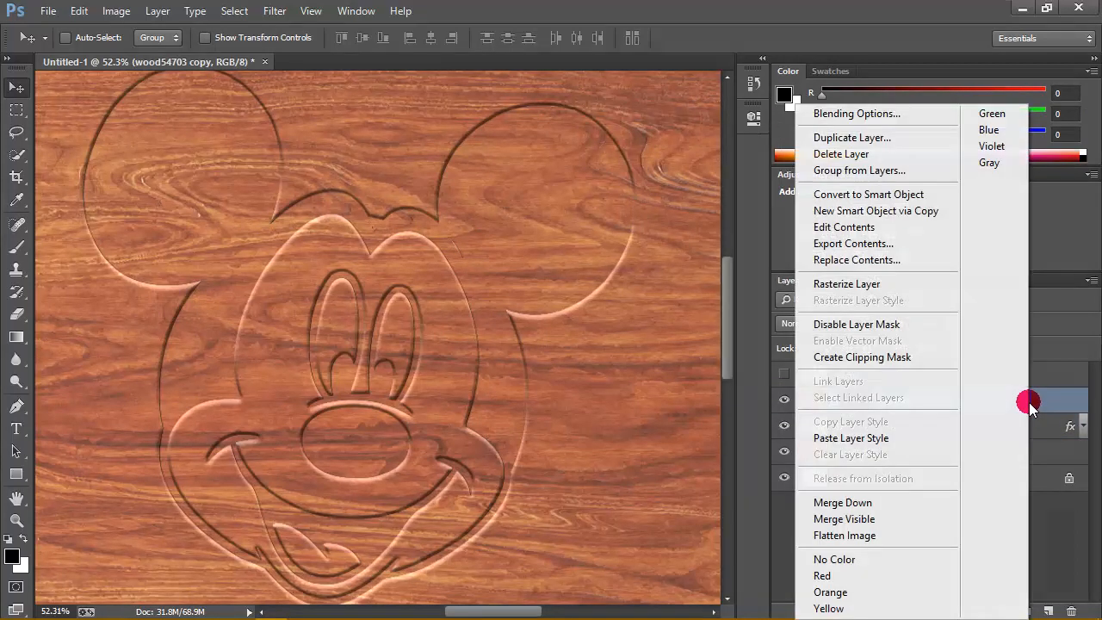
click(899, 440)
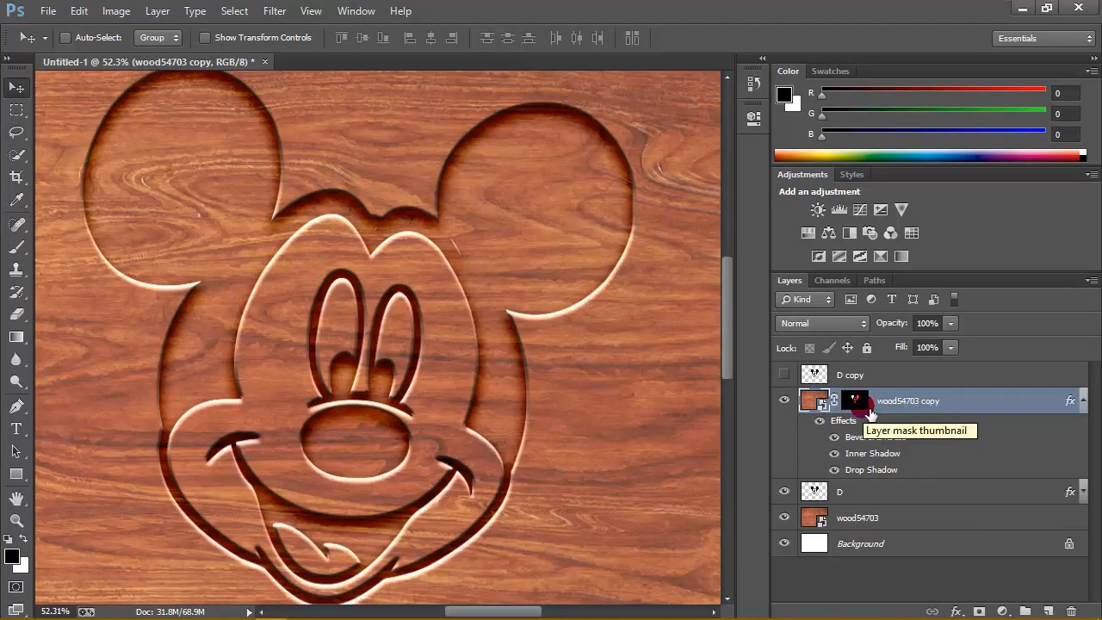
- Make the D copy layer visible and set its opacity to 79% and its fill to 0%
click(863, 381)
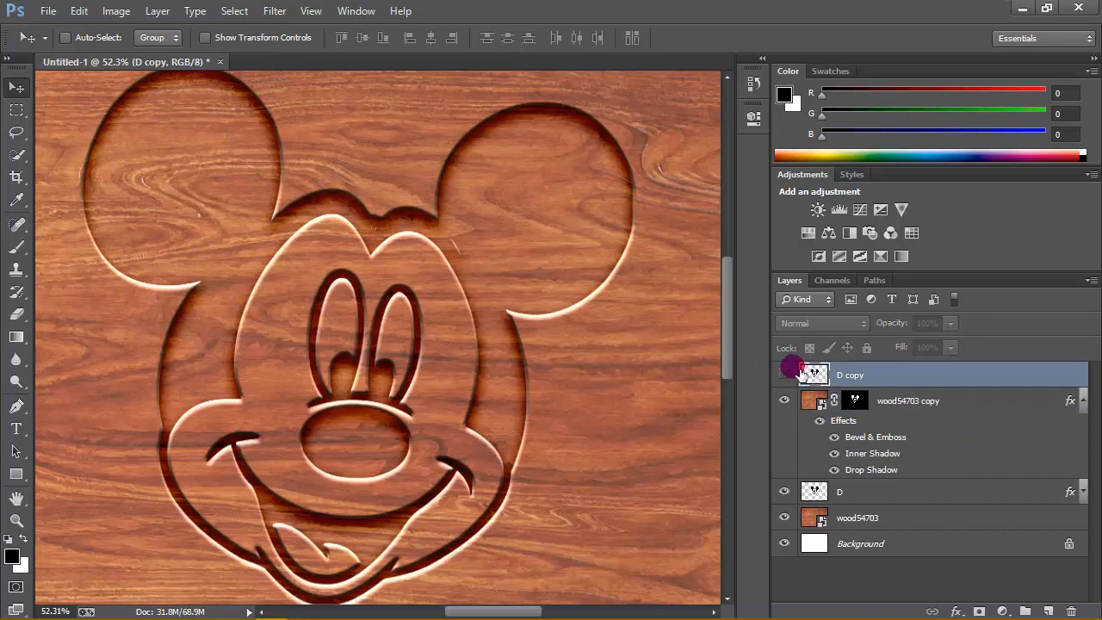
click(784, 375)
double_click(893, 381)
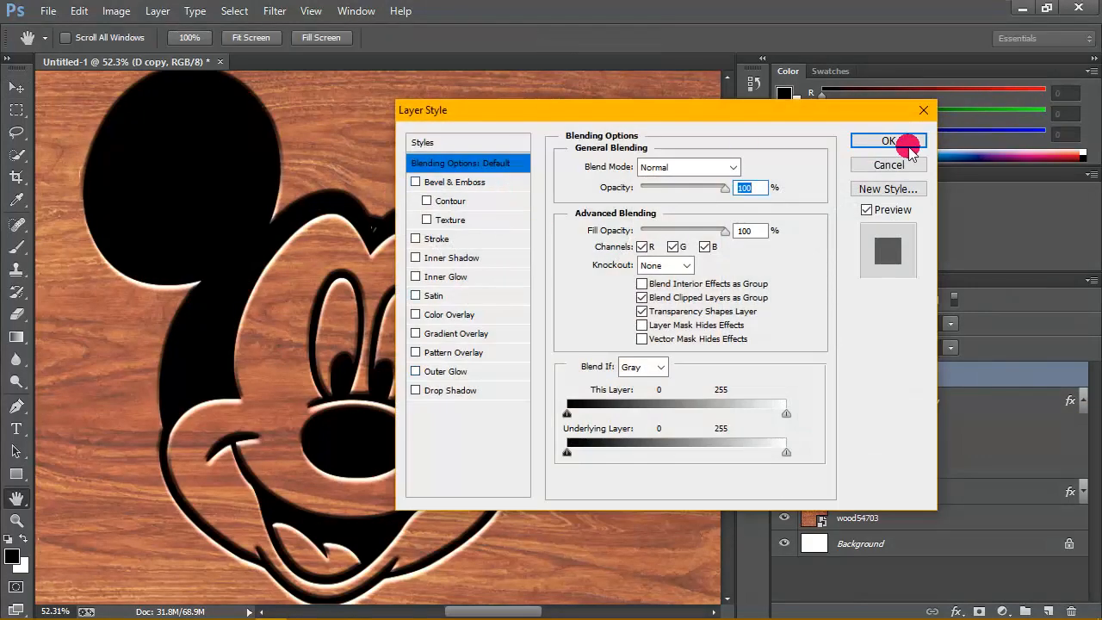
click(887, 141)
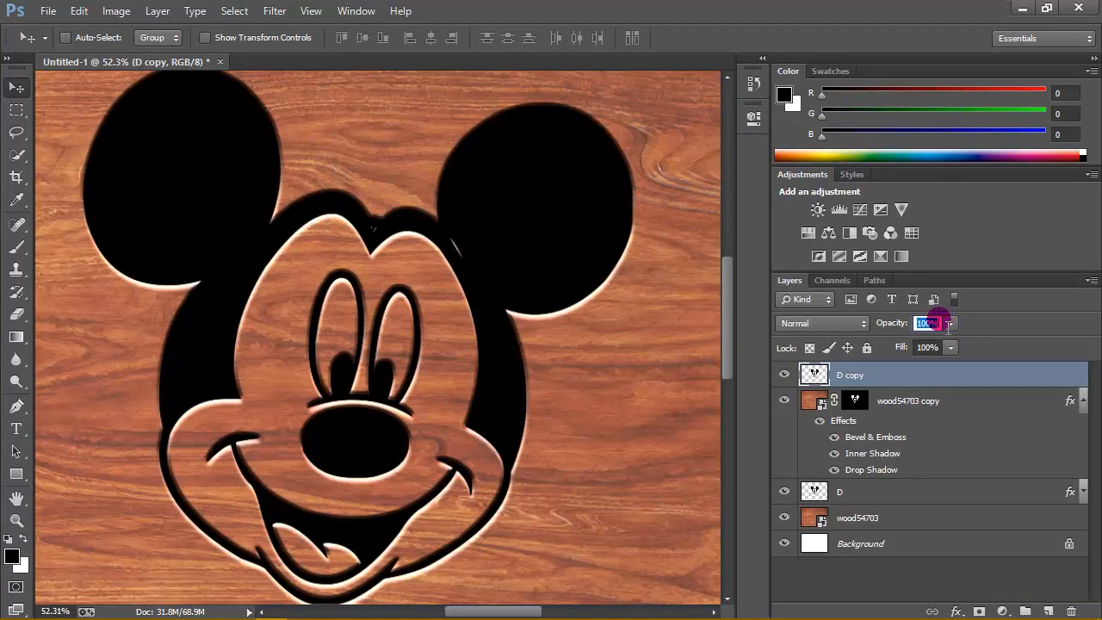
text(79)
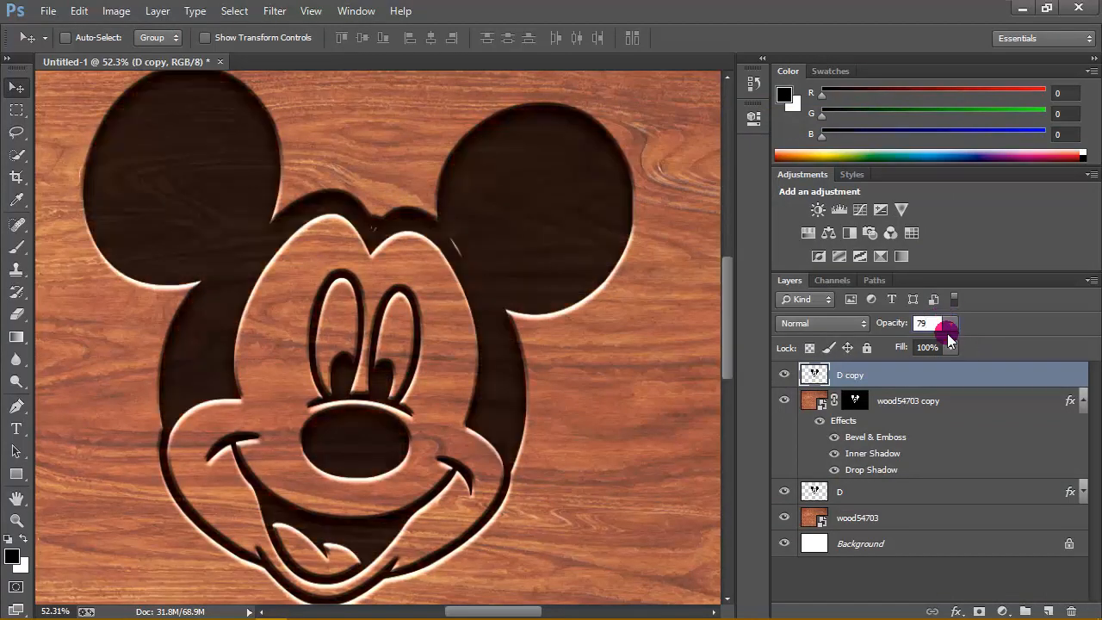
click(951, 347)
drag(953, 365, 853, 368)
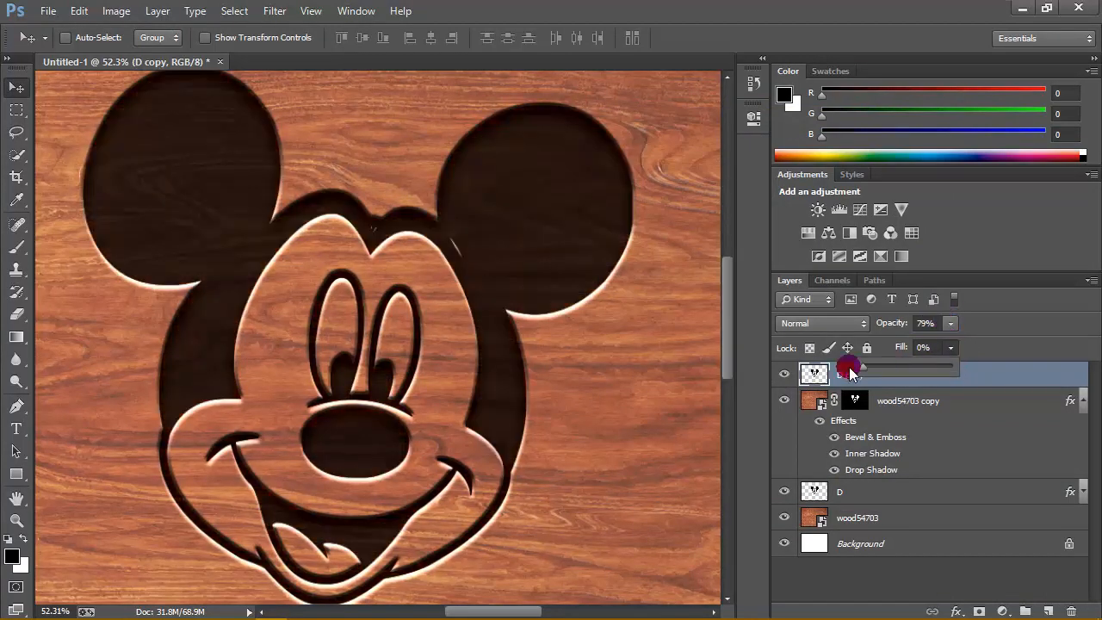
click(1027, 370)
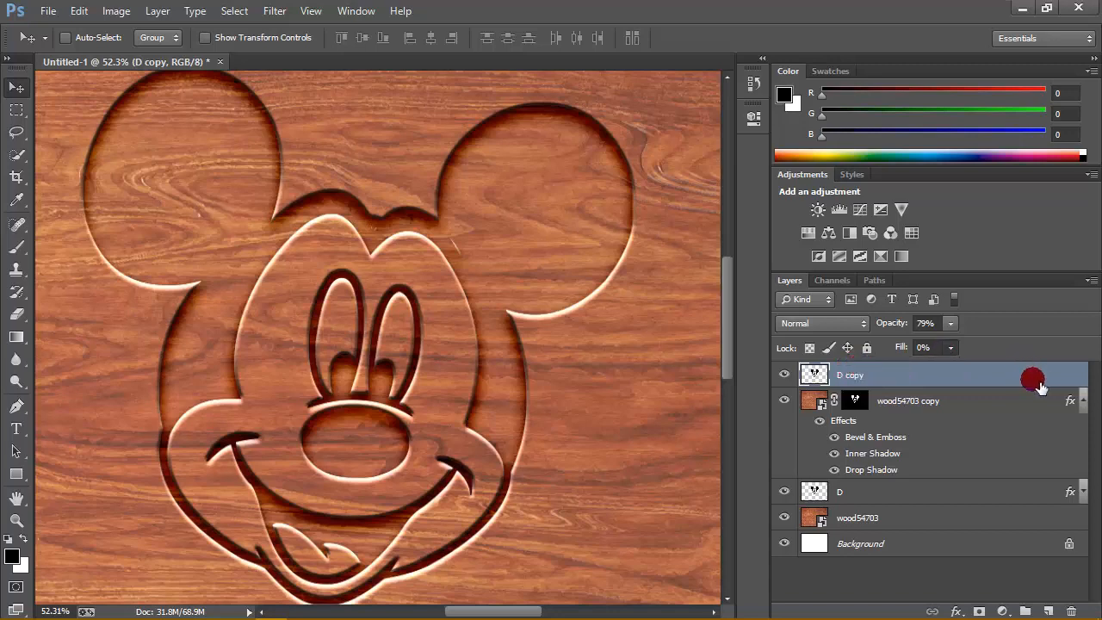
- Give the D copy layer an Inner Shadow with the Normal blend mode and 63% opacity
right_click(976, 379)
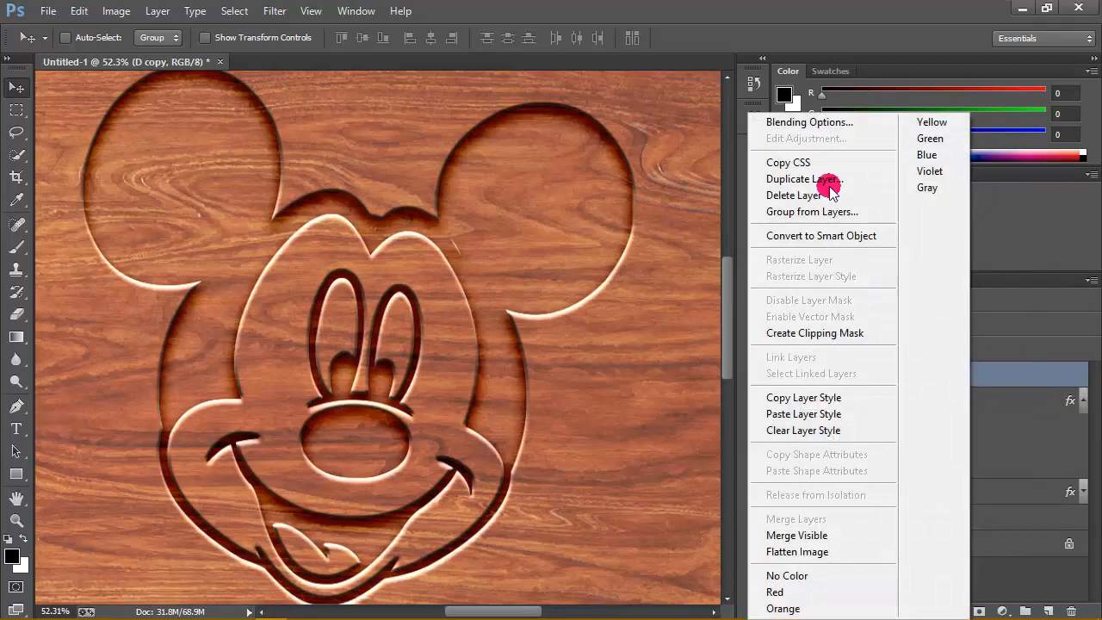
click(833, 125)
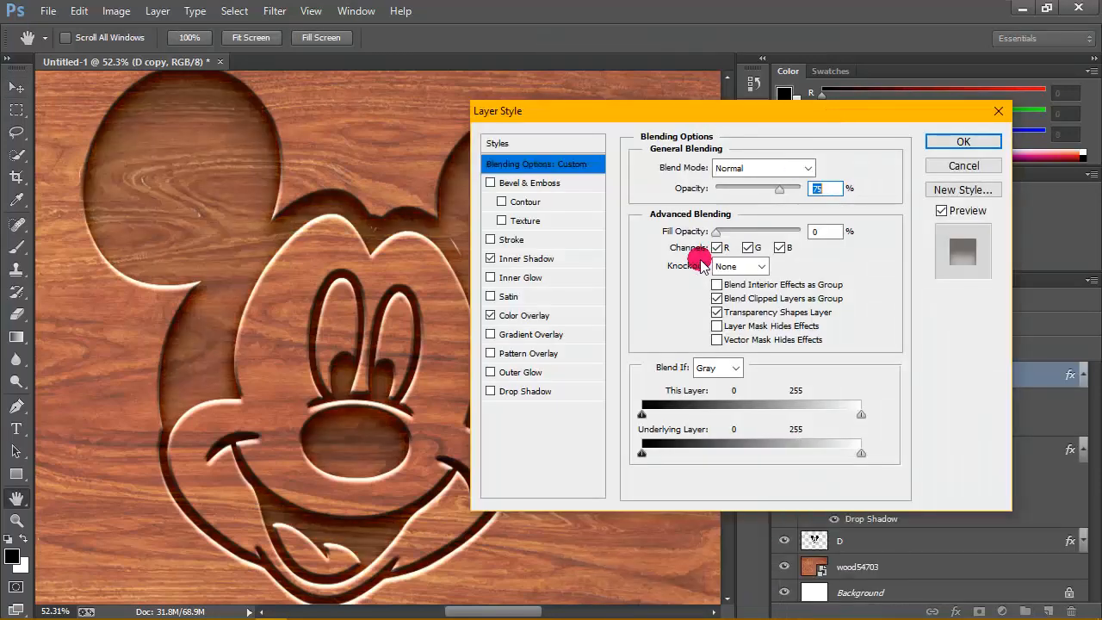
click(526, 260)
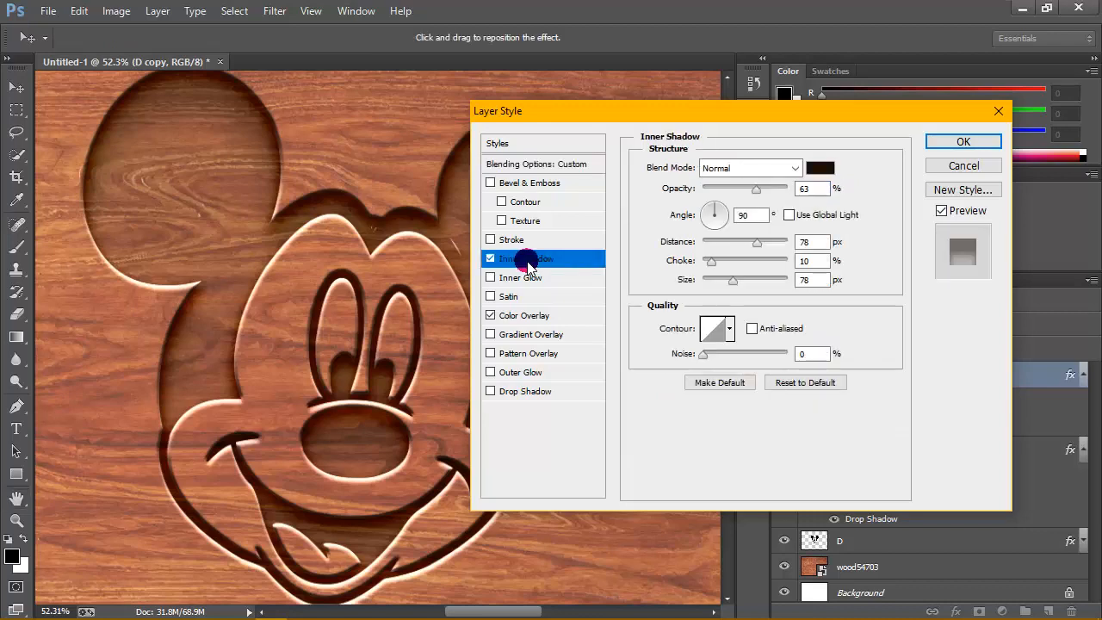
click(798, 168)
click(799, 181)
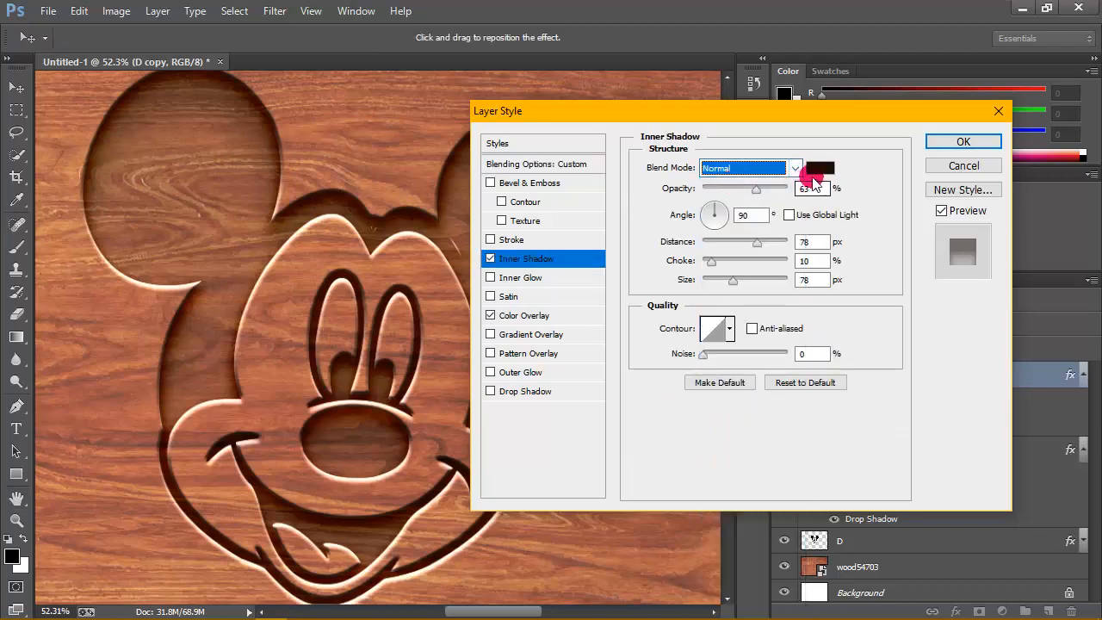
click(816, 193)
text(63)
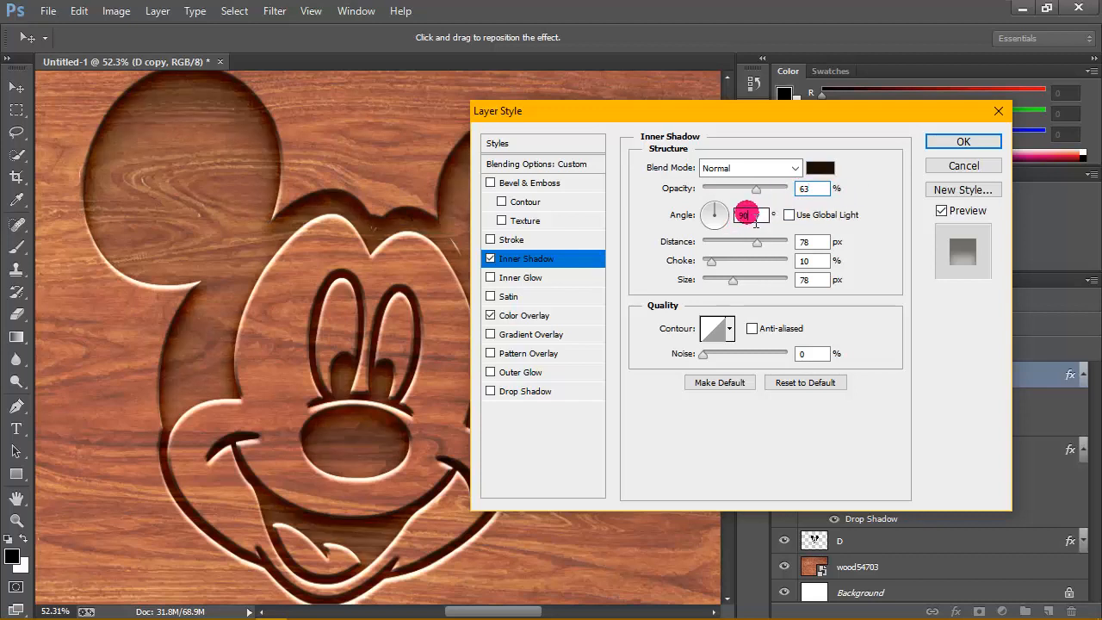
- Set the D copy layer's Inner Shadow to the Normal blend mode with the colour 1d0e00
click(788, 215)
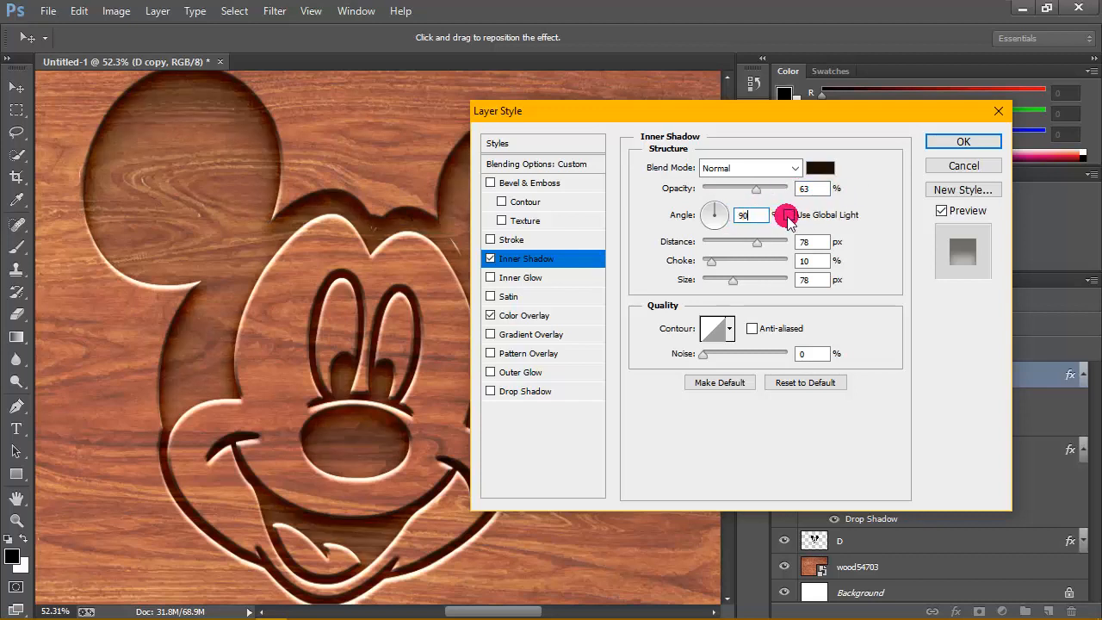
click(795, 168)
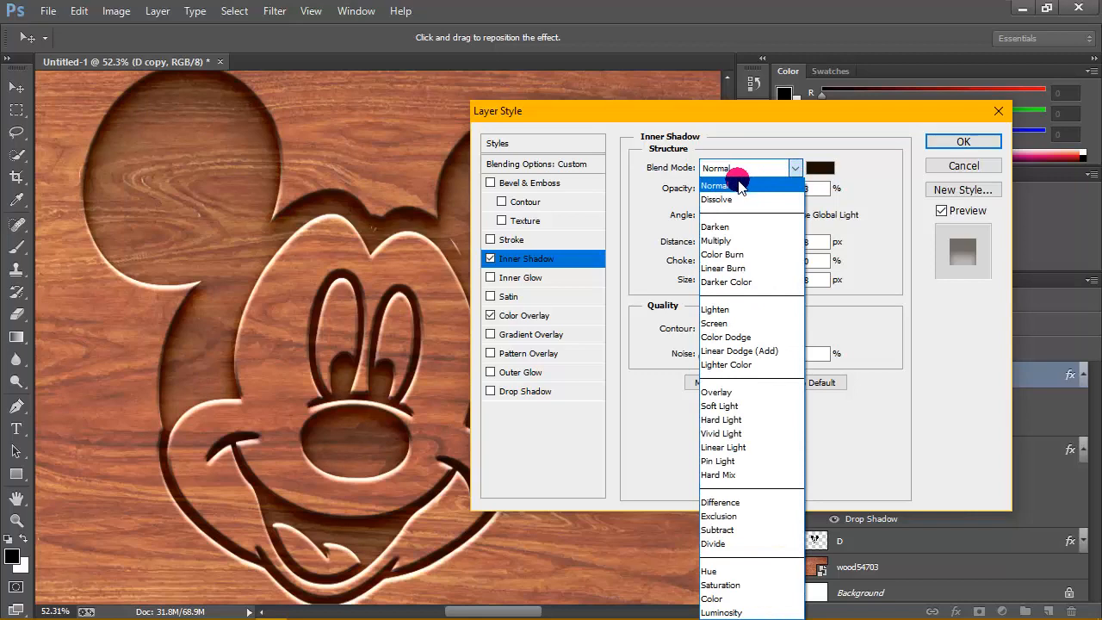
click(739, 185)
click(818, 168)
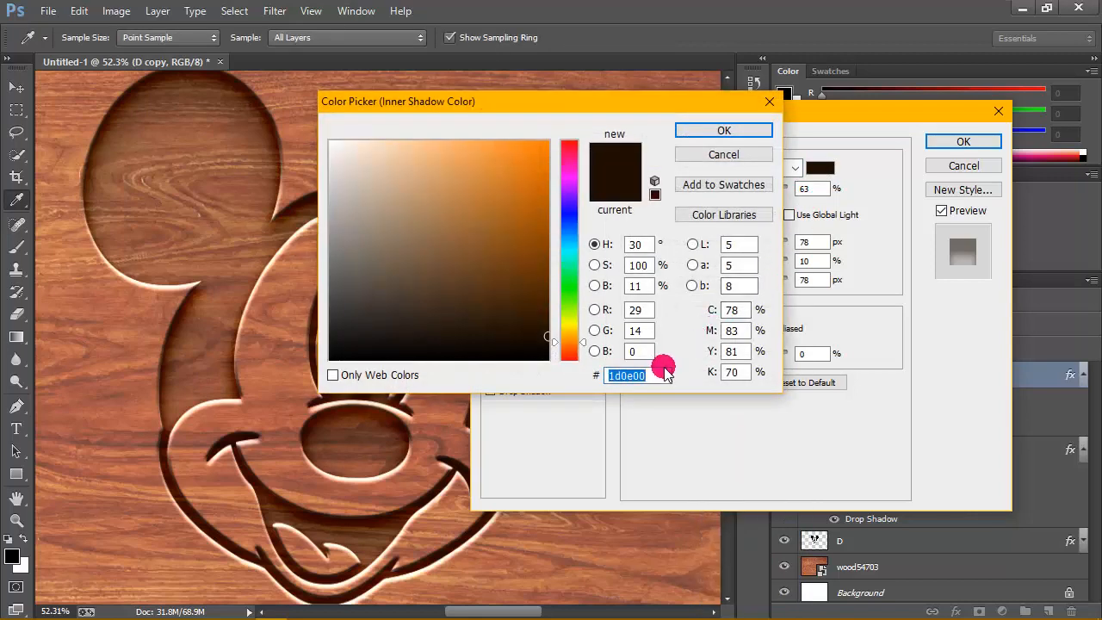
click(654, 376)
drag(651, 376, 581, 370)
click(654, 375)
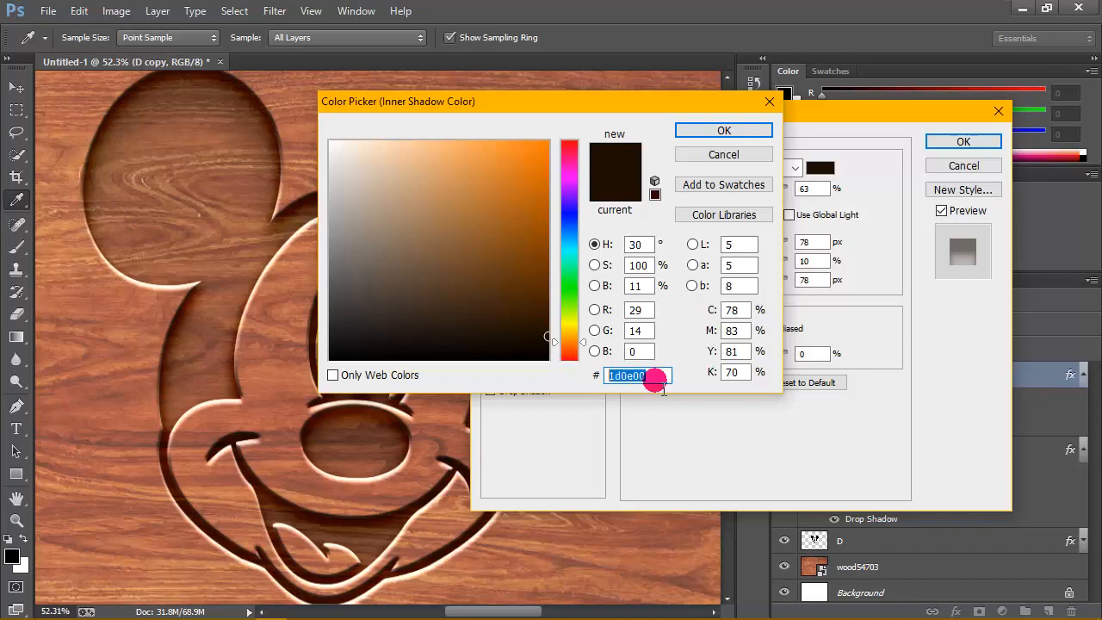
click(661, 379)
click(748, 131)
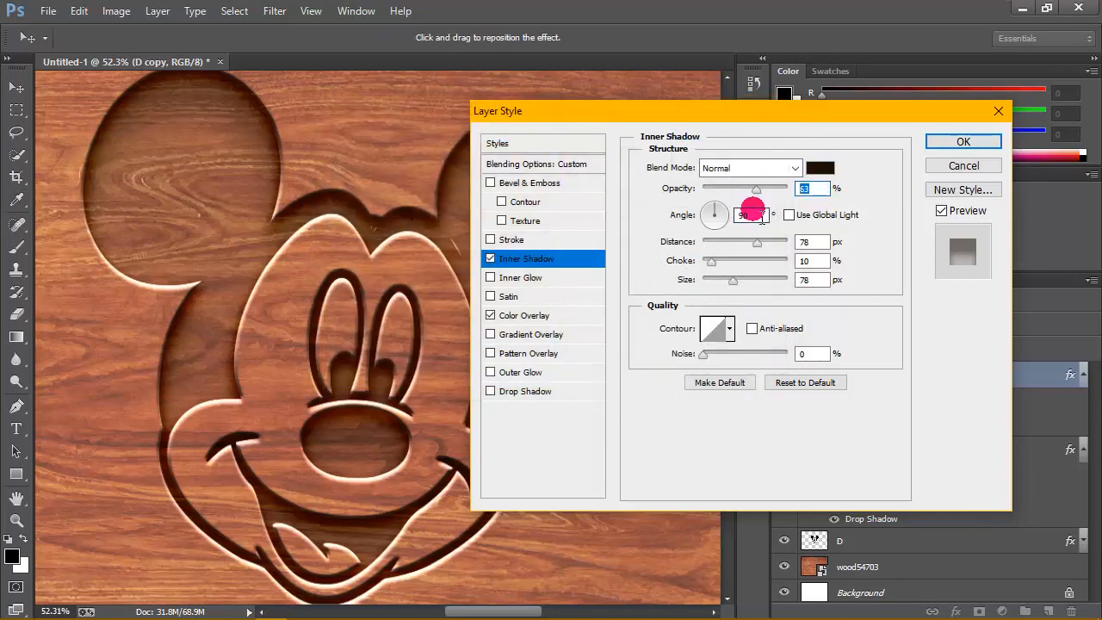
- Set the inner shadow to a 90° angle without Use Global Light, 78 px distance, 10% choke and 78 px size
click(755, 217)
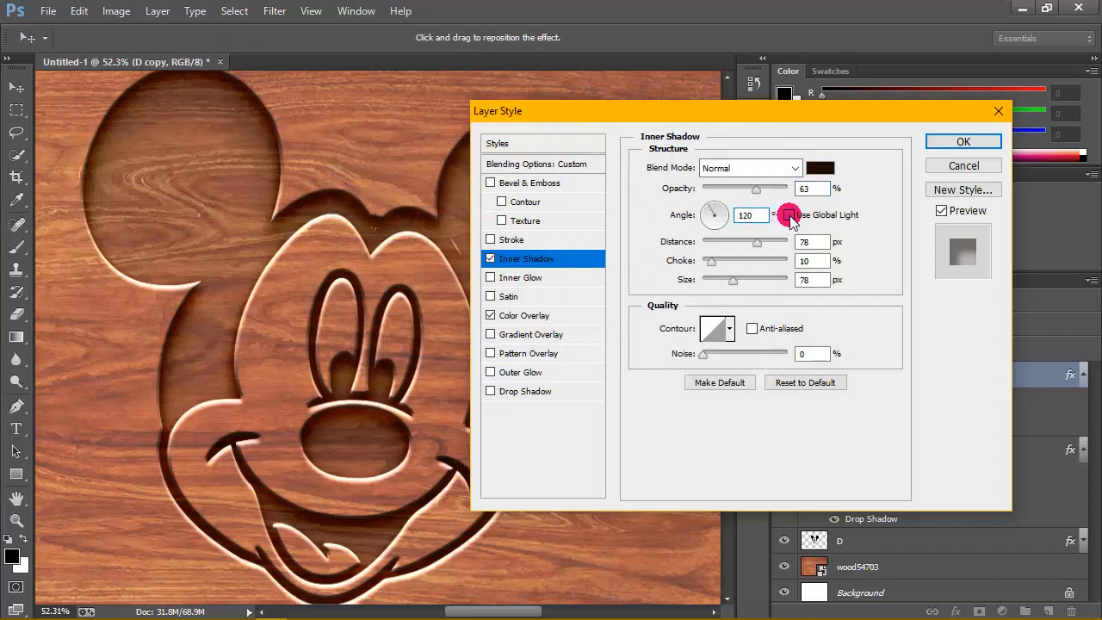
click(789, 215)
click(821, 241)
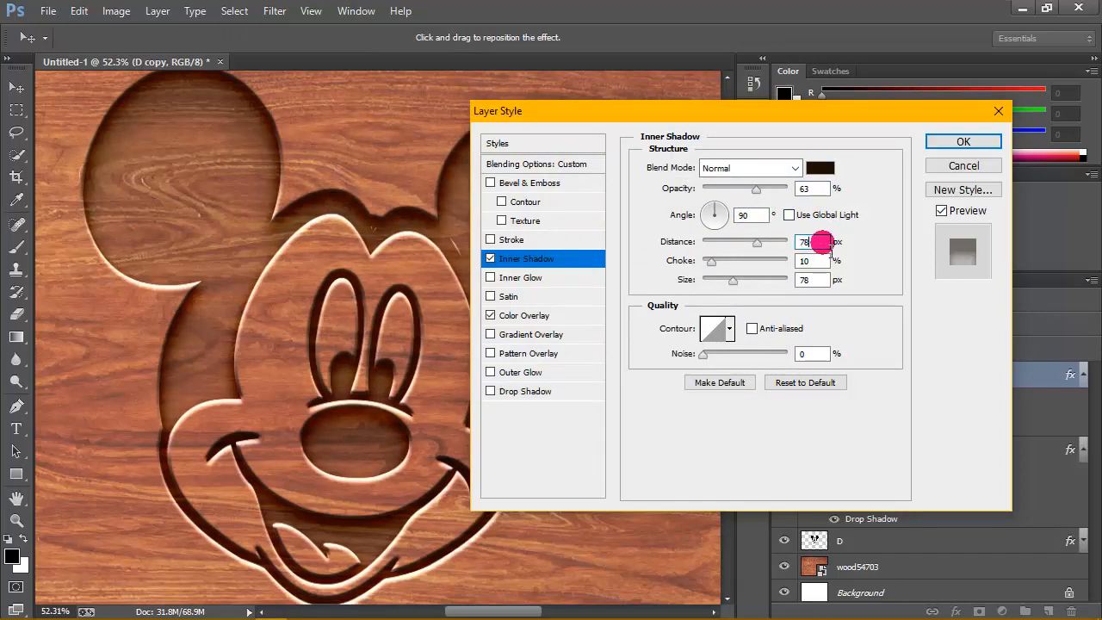
double_click(807, 242)
double_click(805, 261)
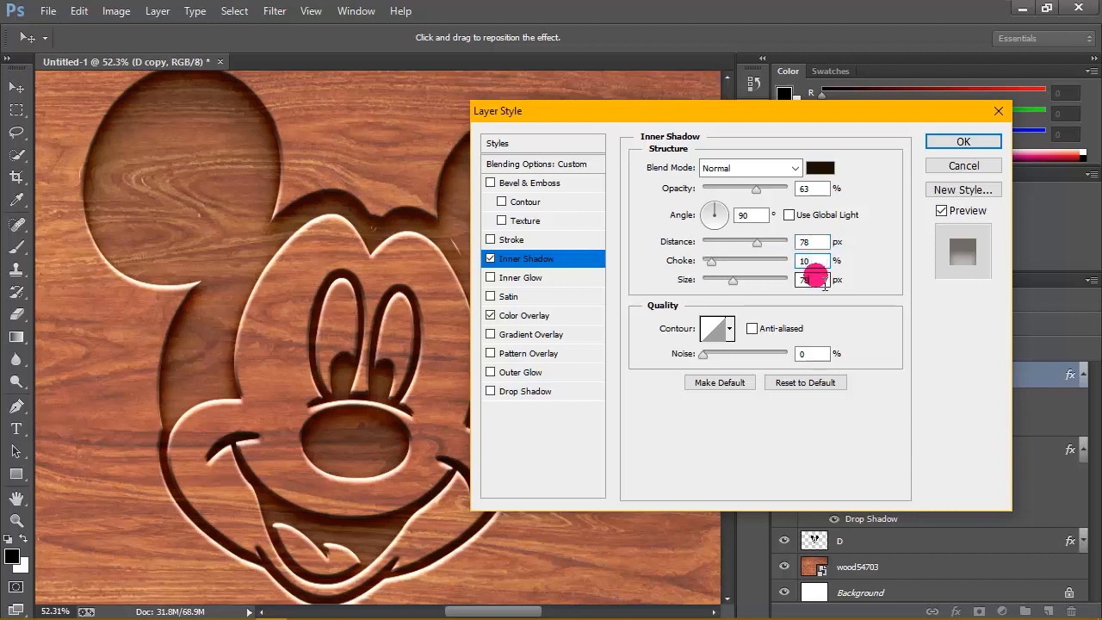
drag(824, 283, 796, 280)
click(819, 281)
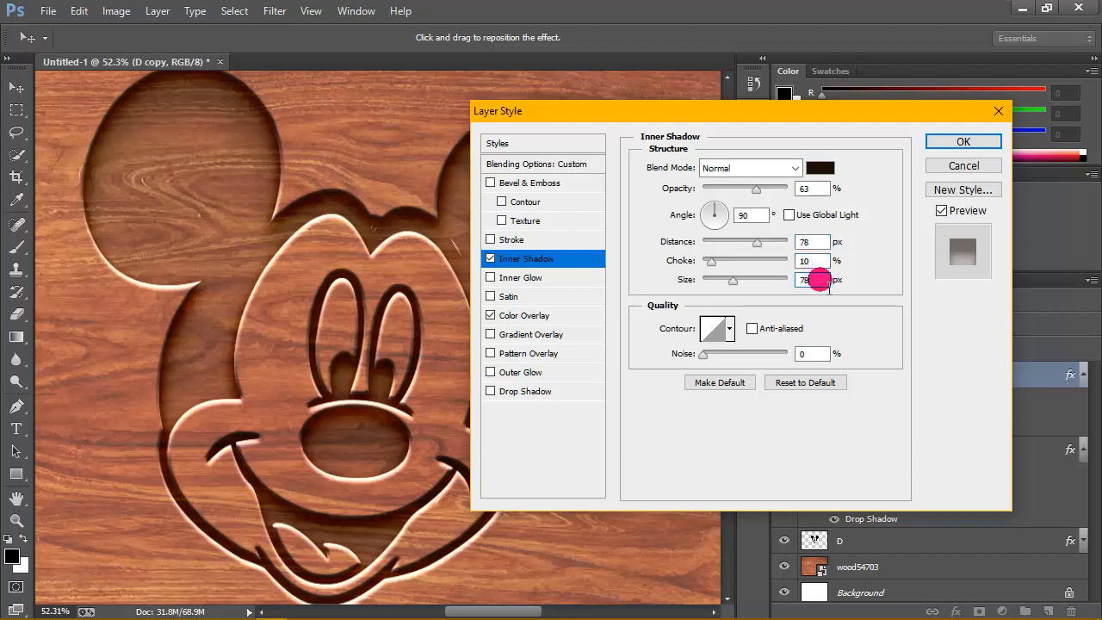
click(729, 332)
click(639, 358)
click(761, 308)
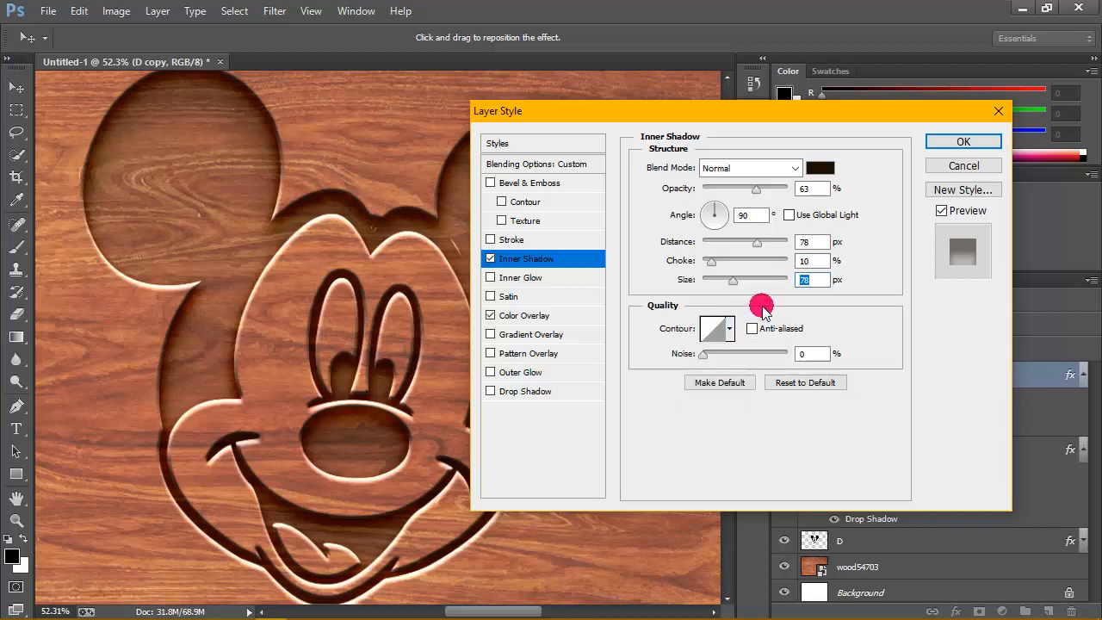
- Set the D copy layer's Color Overlay to the Normal blend mode with 20% opacity
click(538, 317)
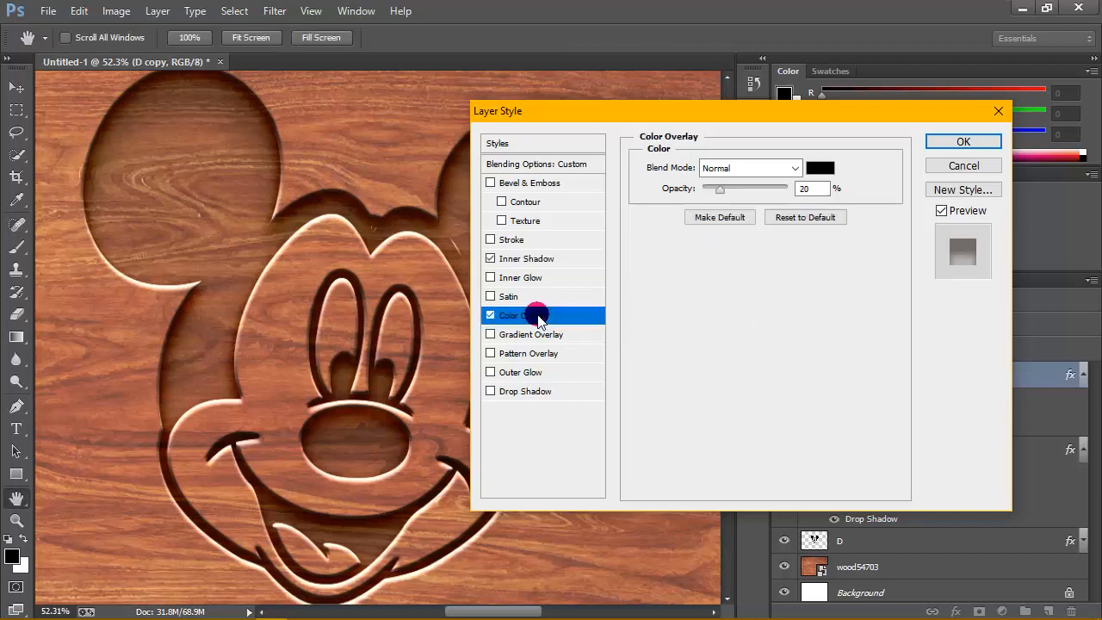
click(792, 166)
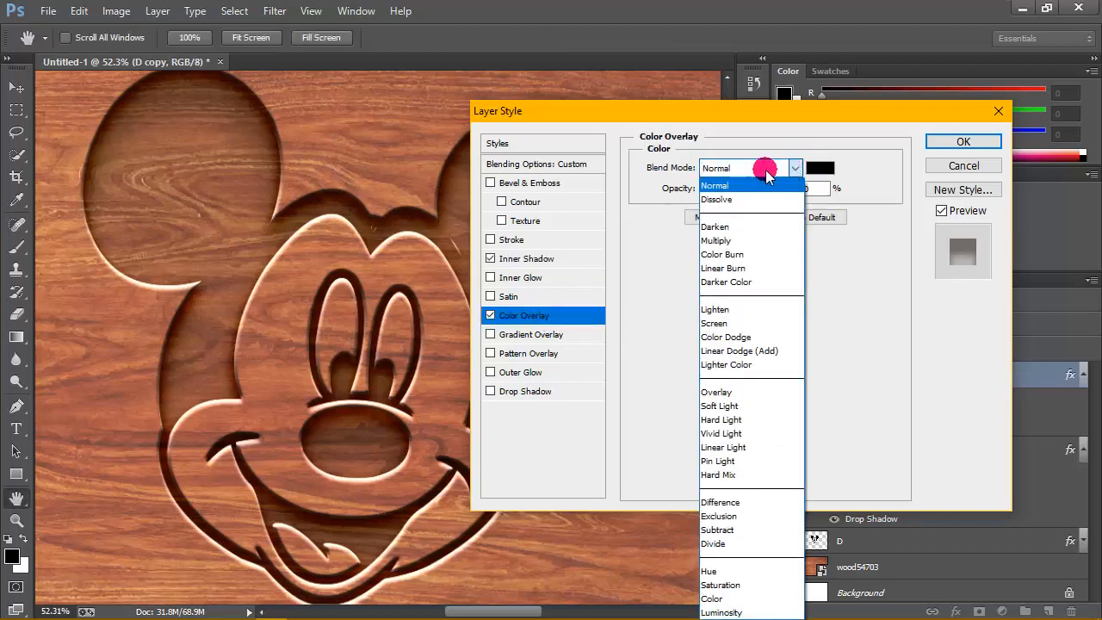
click(761, 185)
double_click(809, 188)
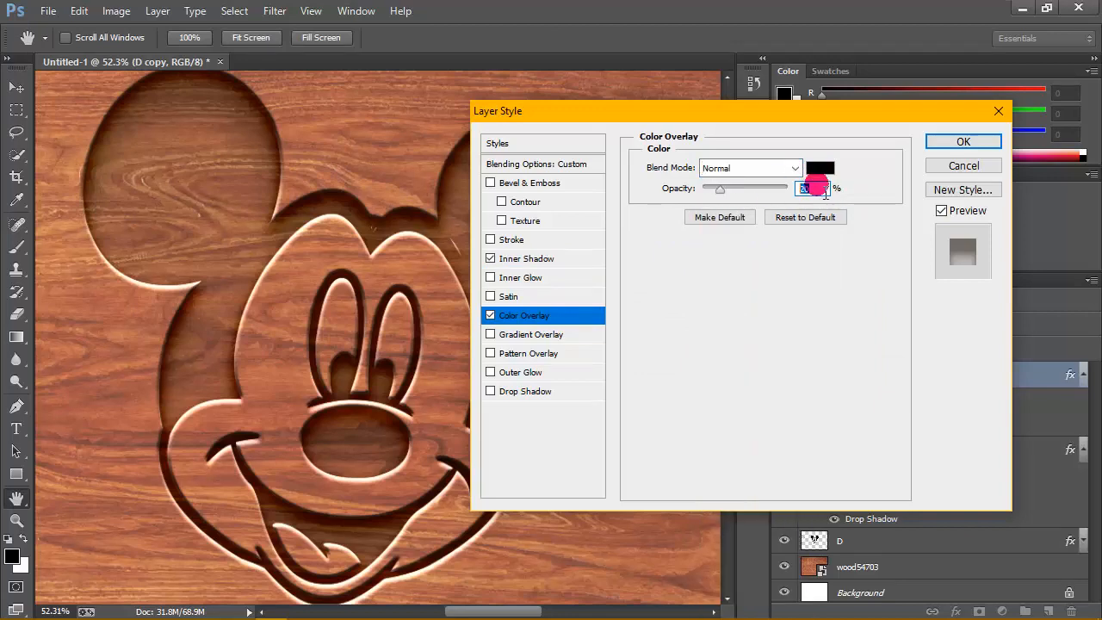
text(20)
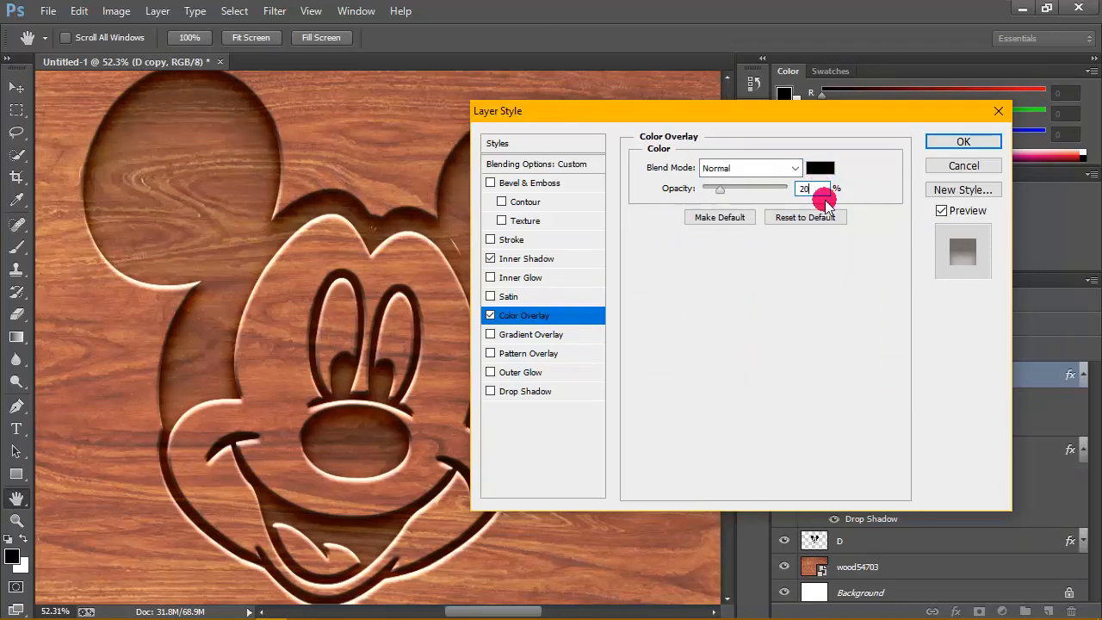
- Set the overlay colour to 000000 and apply the layer style to the D copy layer
click(821, 169)
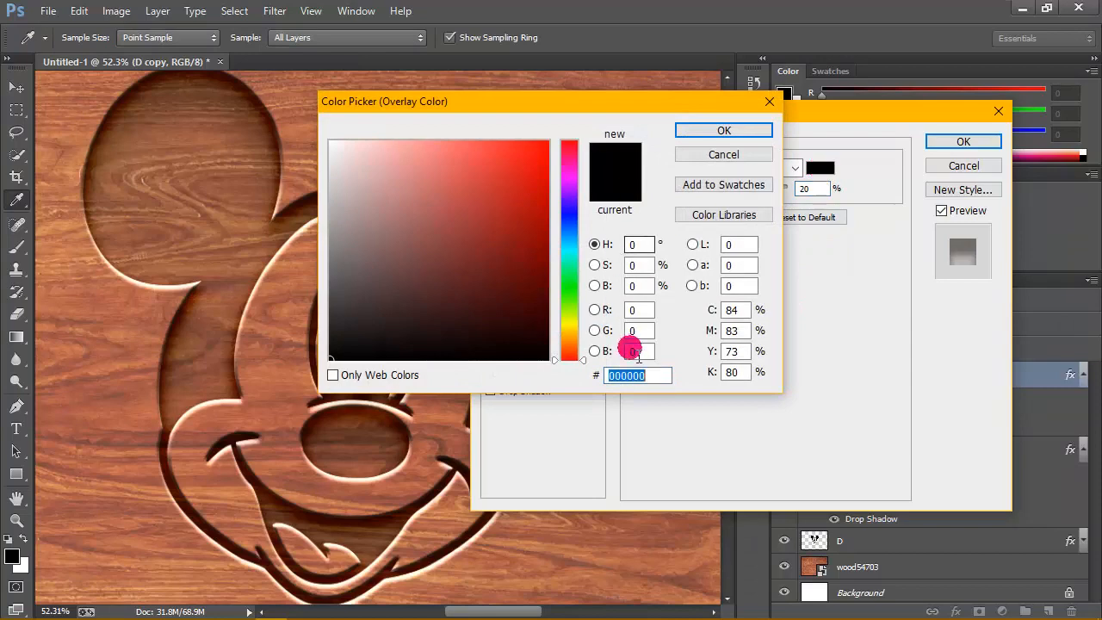
click(664, 376)
drag(663, 376, 558, 373)
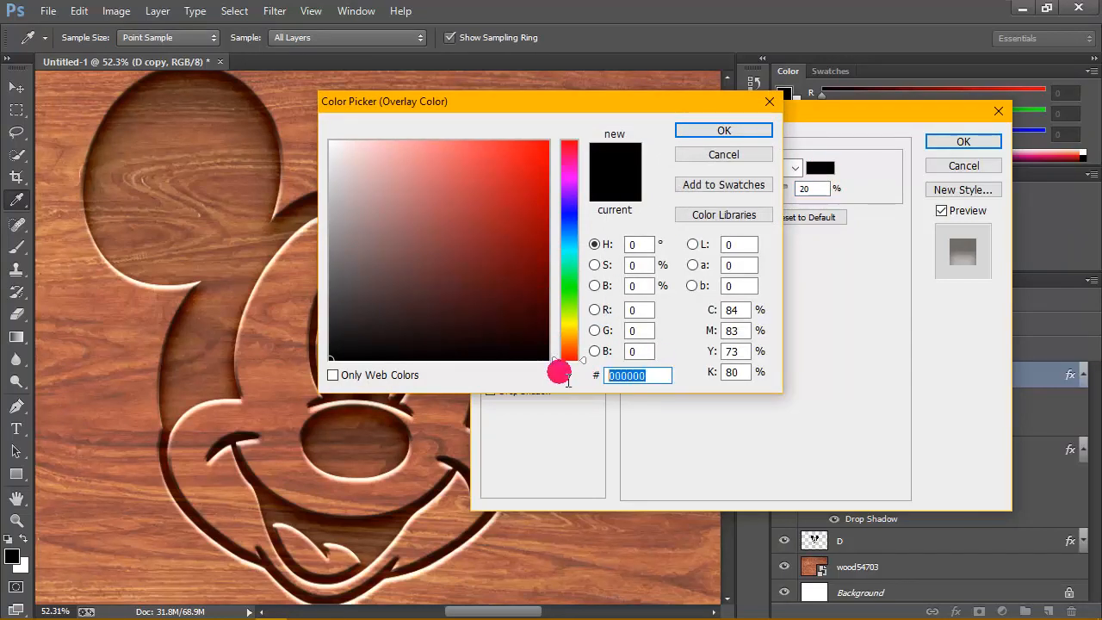
click(657, 377)
click(749, 130)
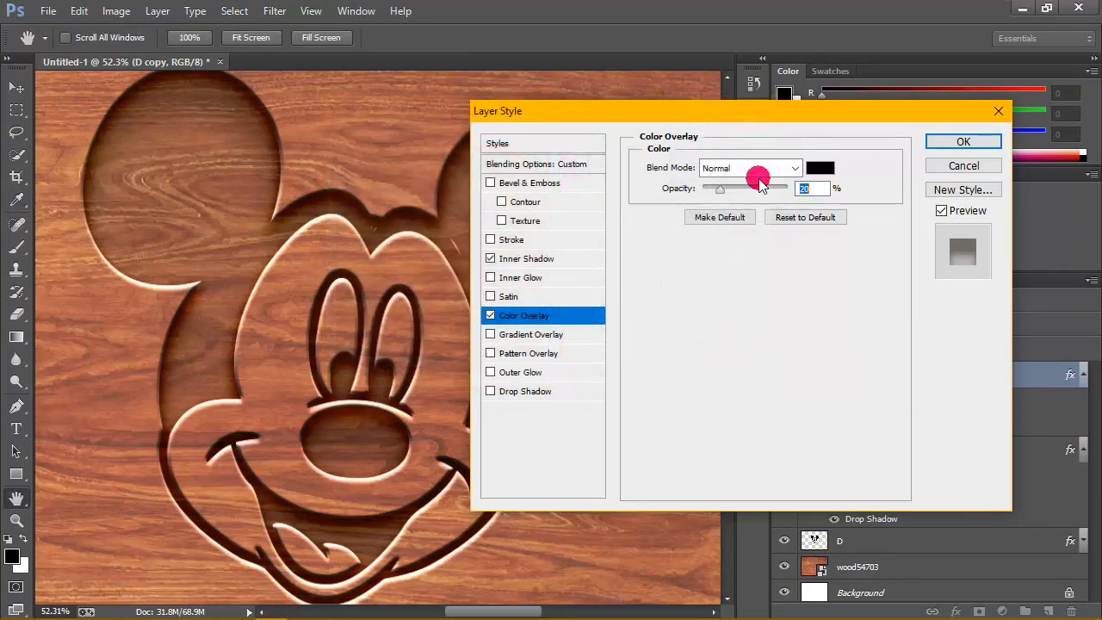
click(955, 141)
- Collapse the effects lists of the D copy and wood54703 copy layers
click(1076, 375)
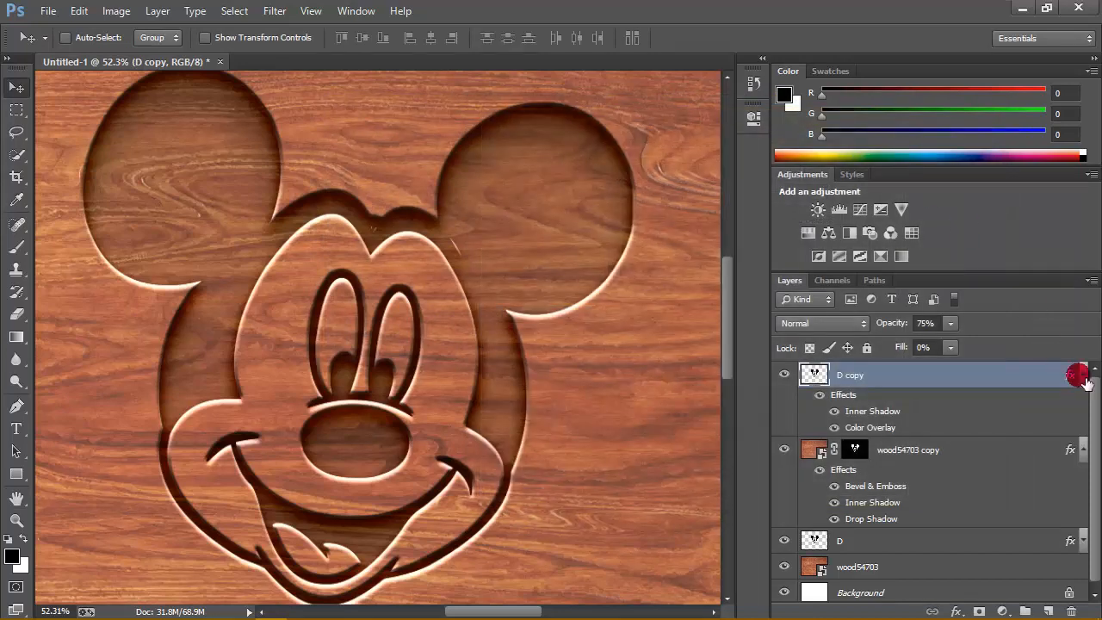
click(1090, 377)
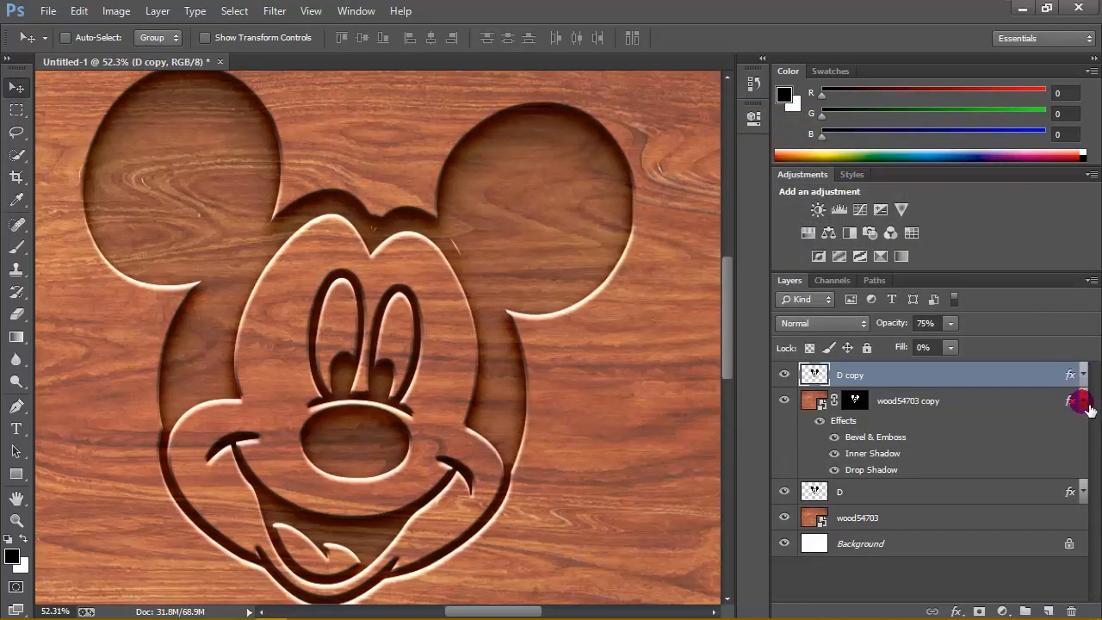
click(1085, 402)
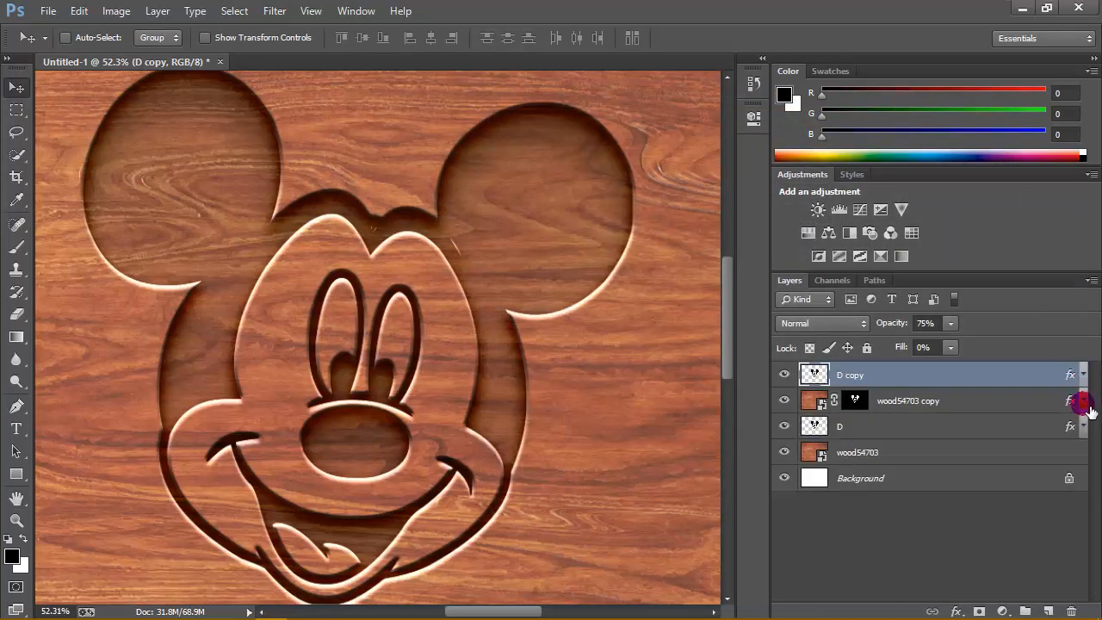
- Lower the opacity of the D layer to 8%
click(931, 437)
click(950, 323)
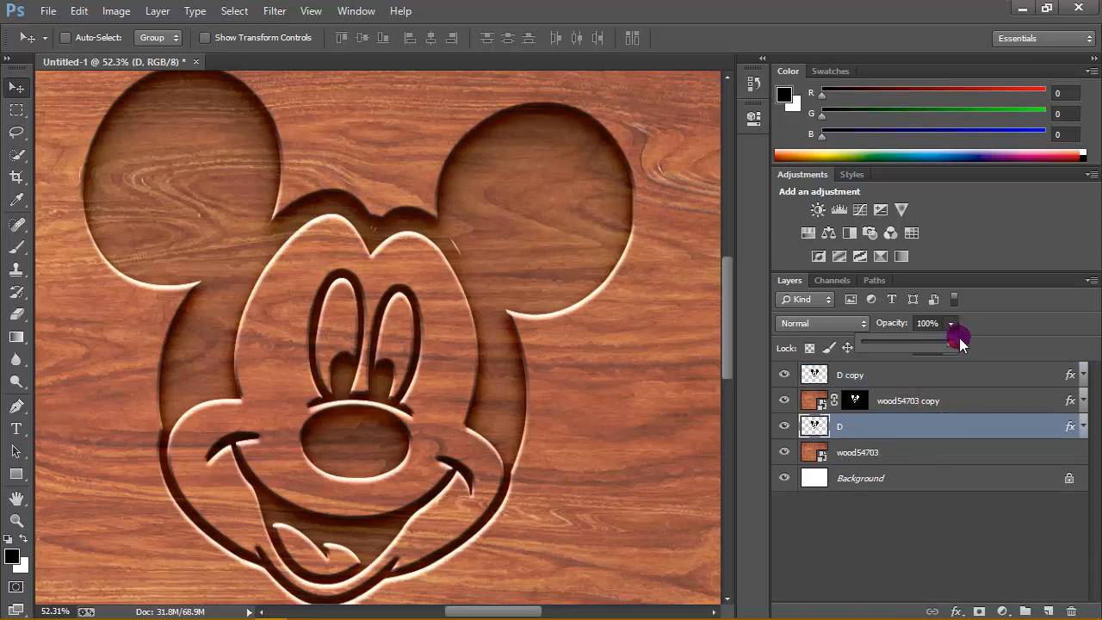
drag(906, 337, 845, 342)
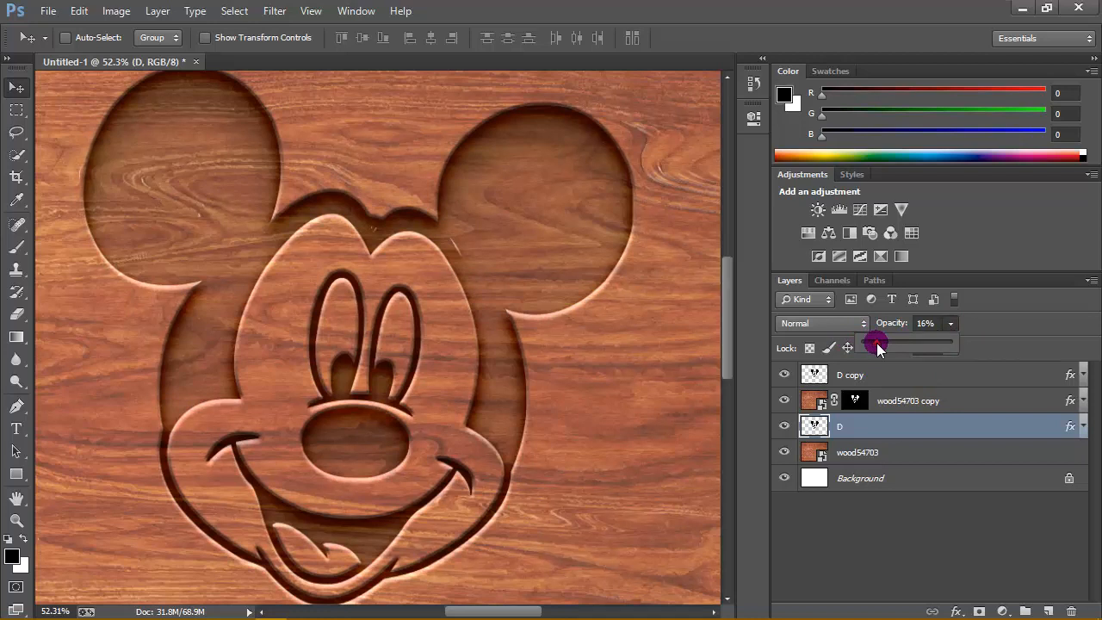
drag(885, 343, 852, 342)
- Examine the engraved face at 100% zoom with the side panels collapsed, and restore the panels and the full-image view
click(17, 520)
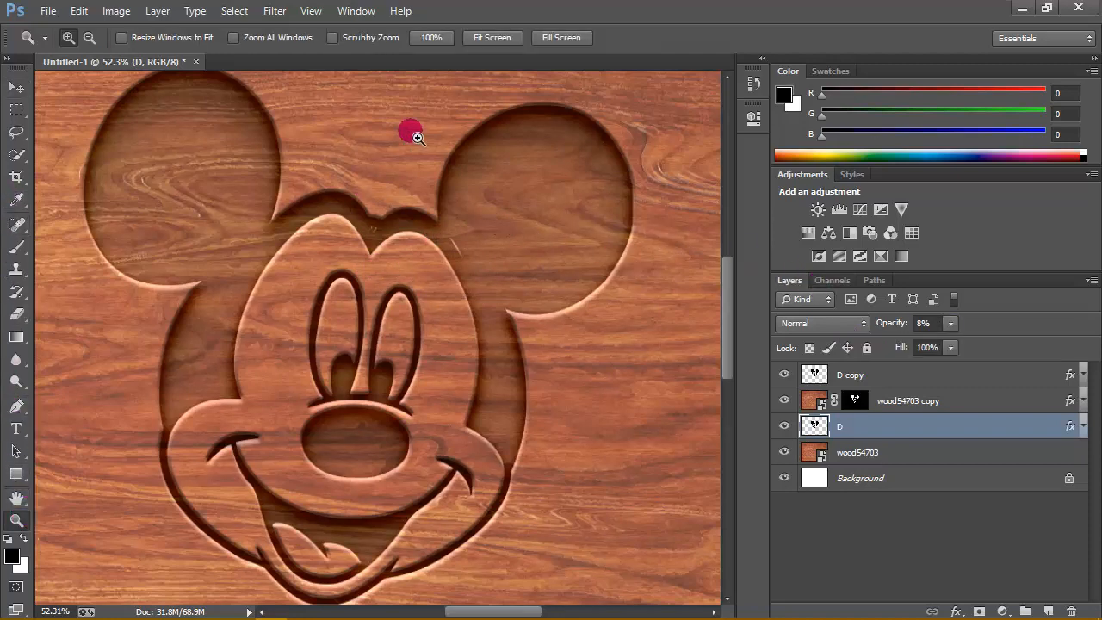
click(490, 37)
click(431, 37)
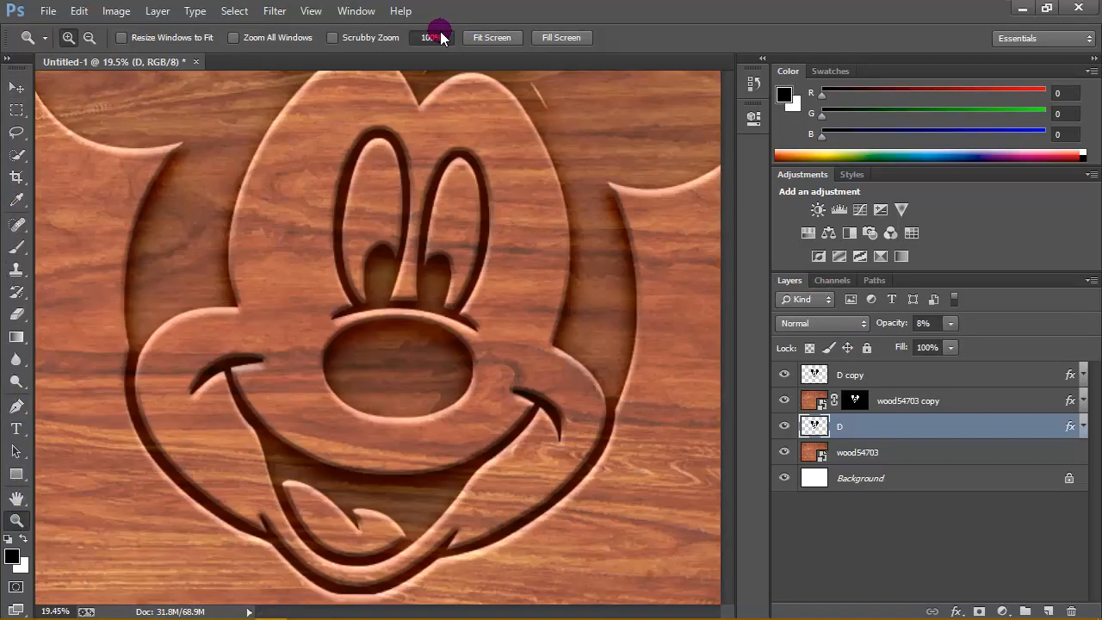
scroll(524, 152, up, 3)
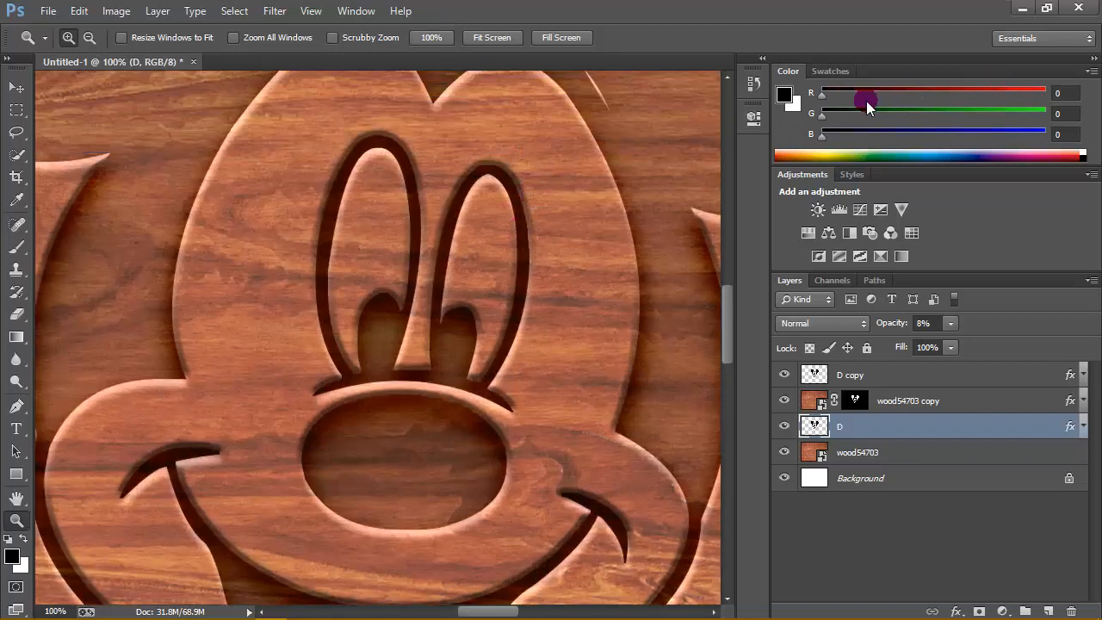
click(1093, 58)
scroll(664, 248, up, 5)
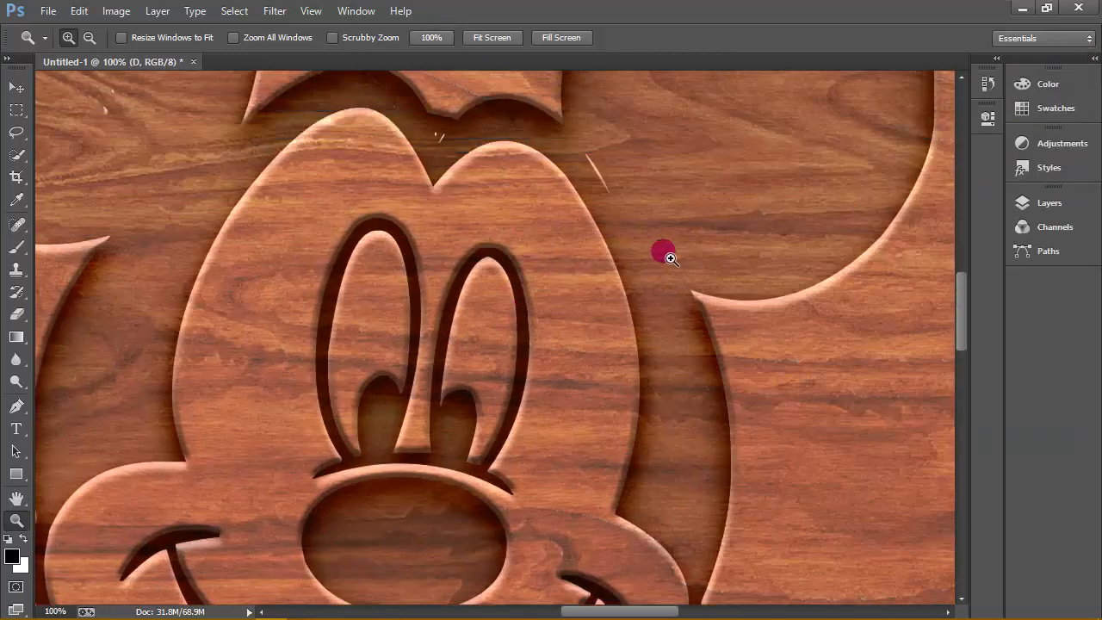
scroll(721, 164, down, 2)
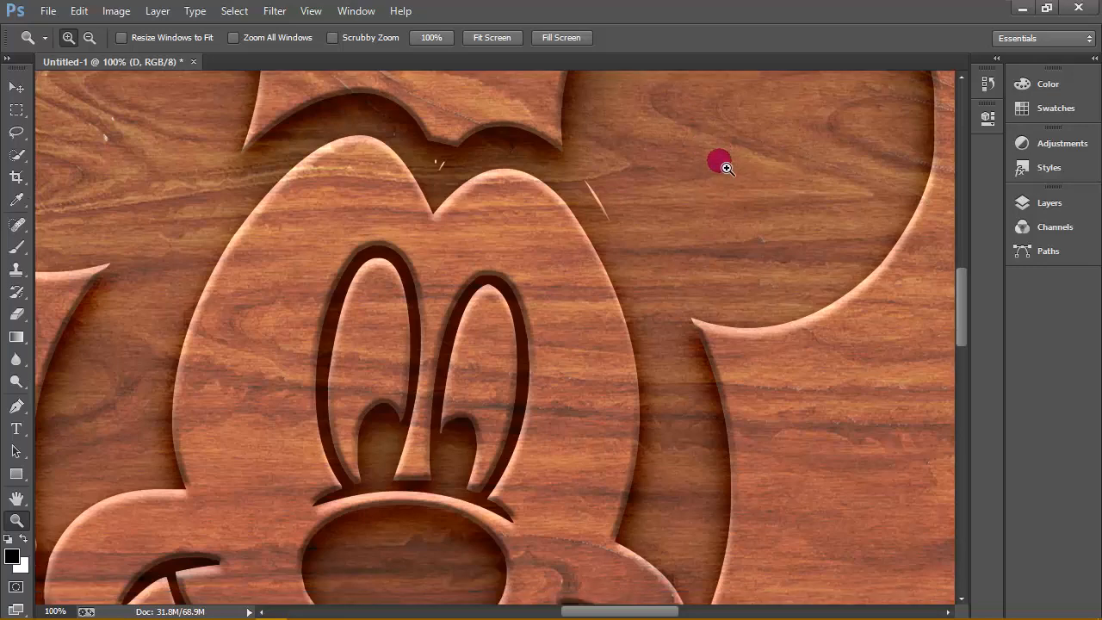
click(1092, 58)
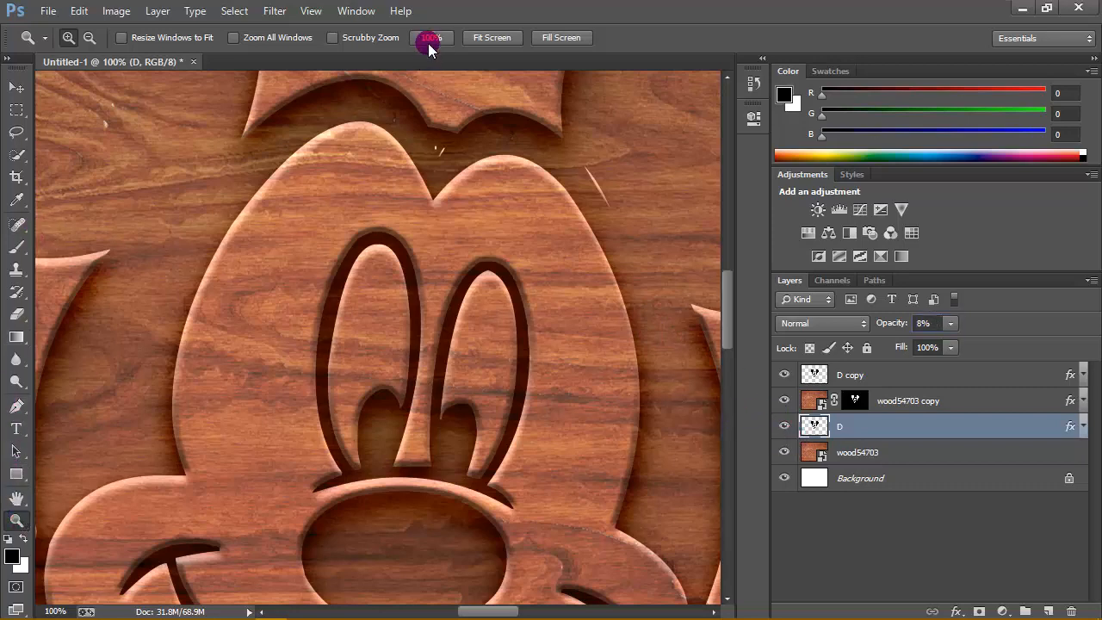
click(477, 31)
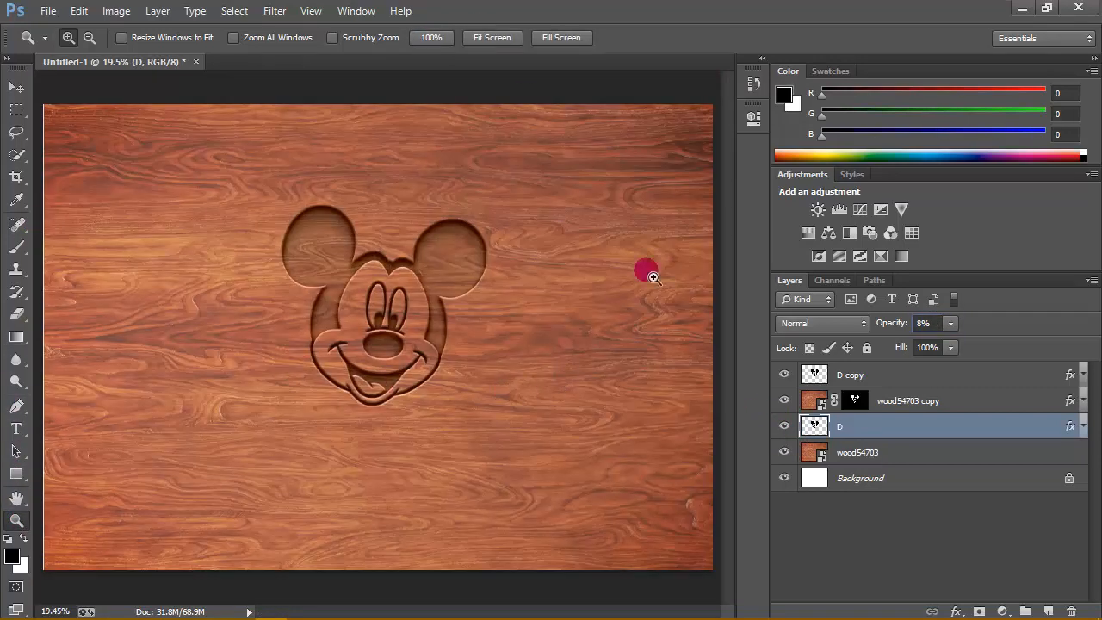
- Raise the opacity of the D copy layer to 100%
click(928, 373)
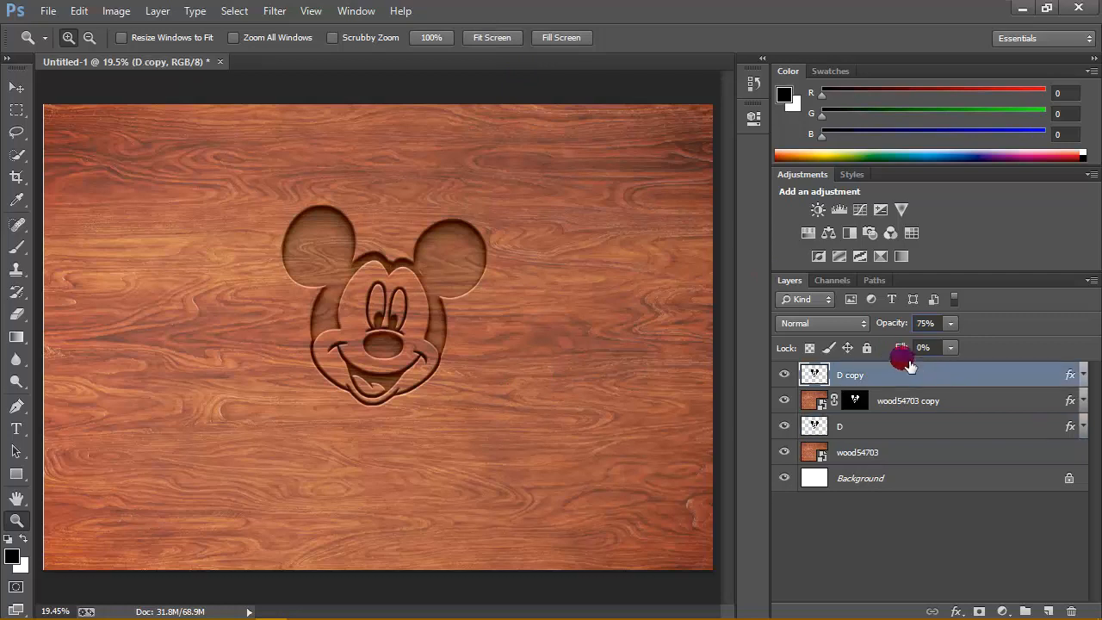
click(952, 423)
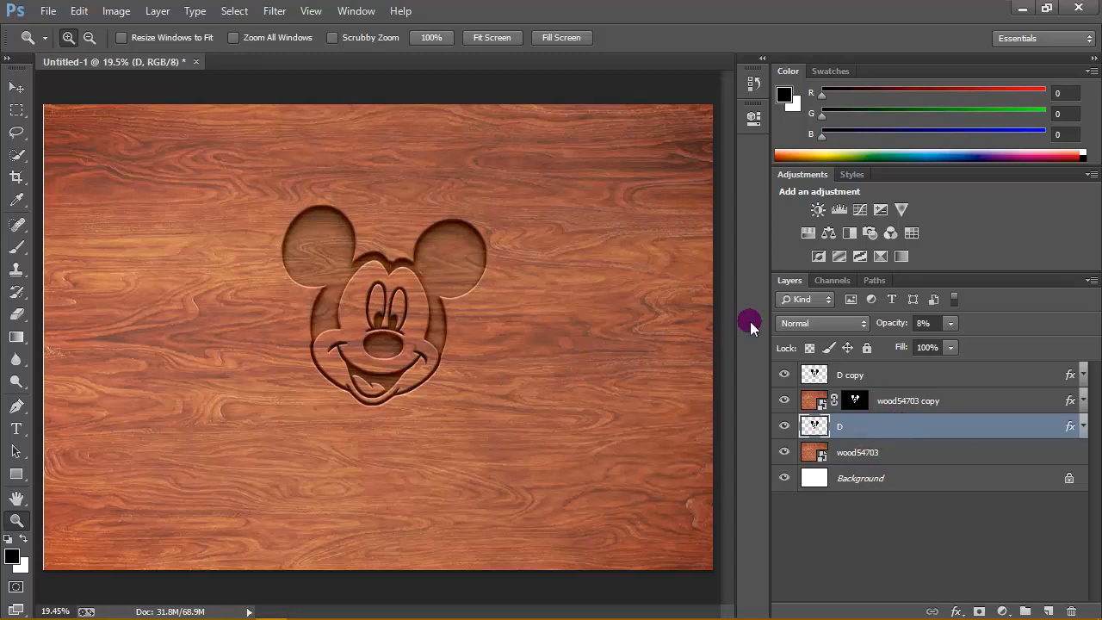
click(983, 375)
shift+click(933, 480)
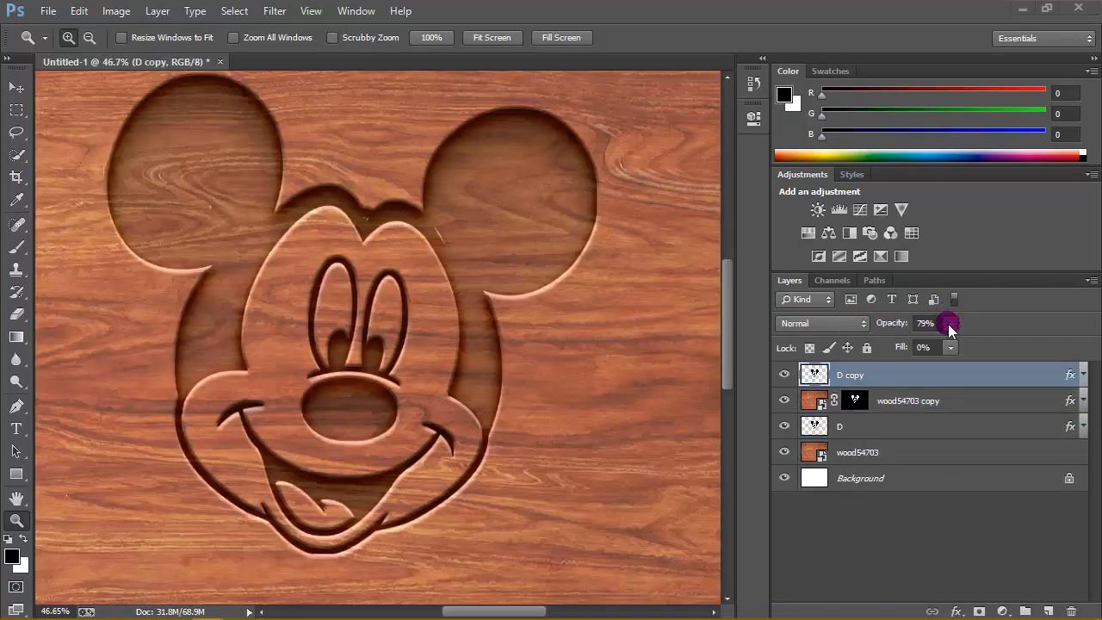
click(948, 325)
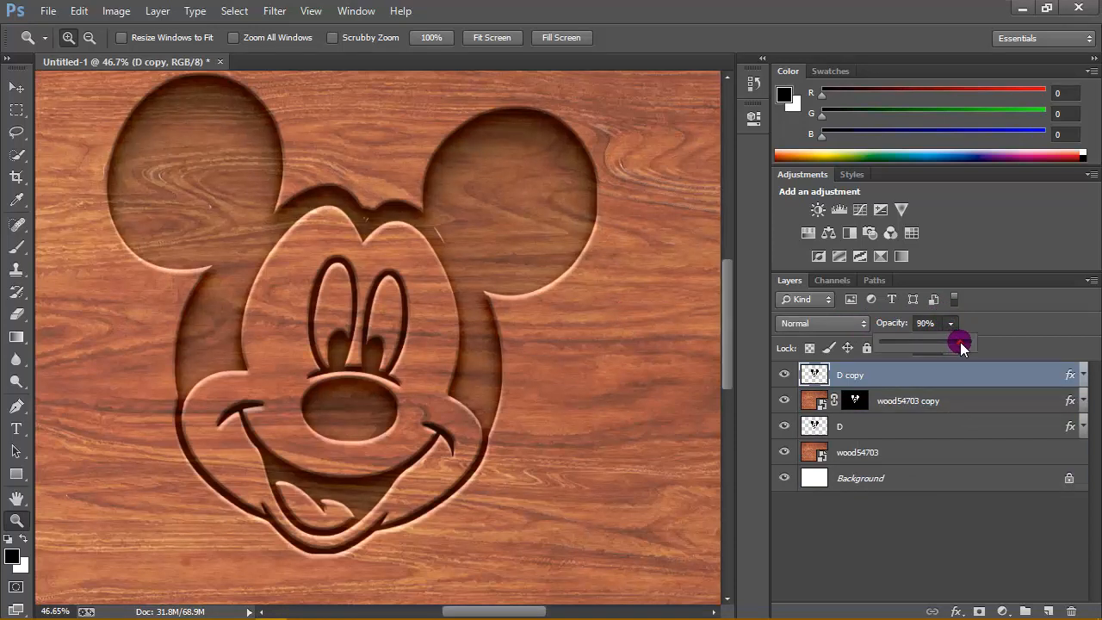
drag(960, 342, 982, 342)
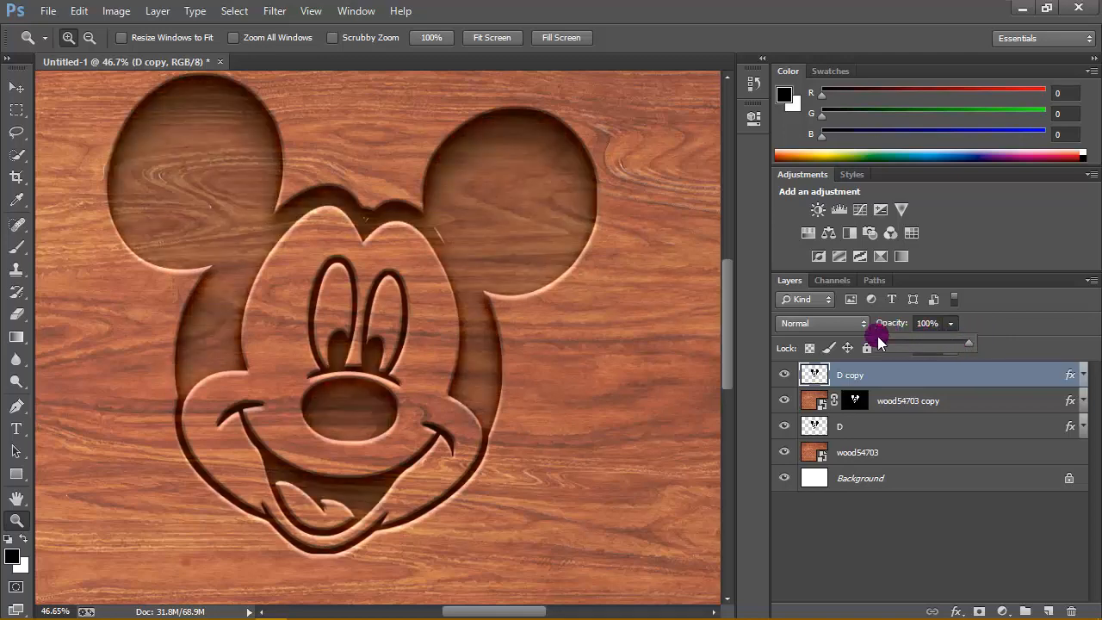
- Toggle the visibility of the D copy layer to compare the engraving with and without its shading
click(784, 374)
click(785, 374)
click(785, 374)
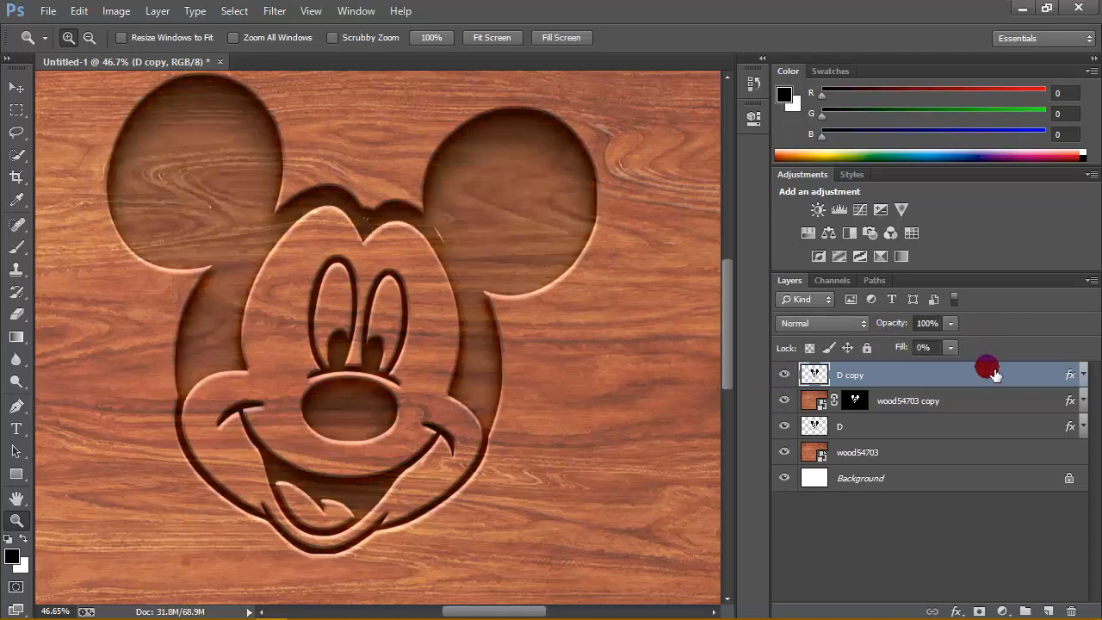
- Set the D copy layer's opacity to 90% and its fill to 2%
click(949, 326)
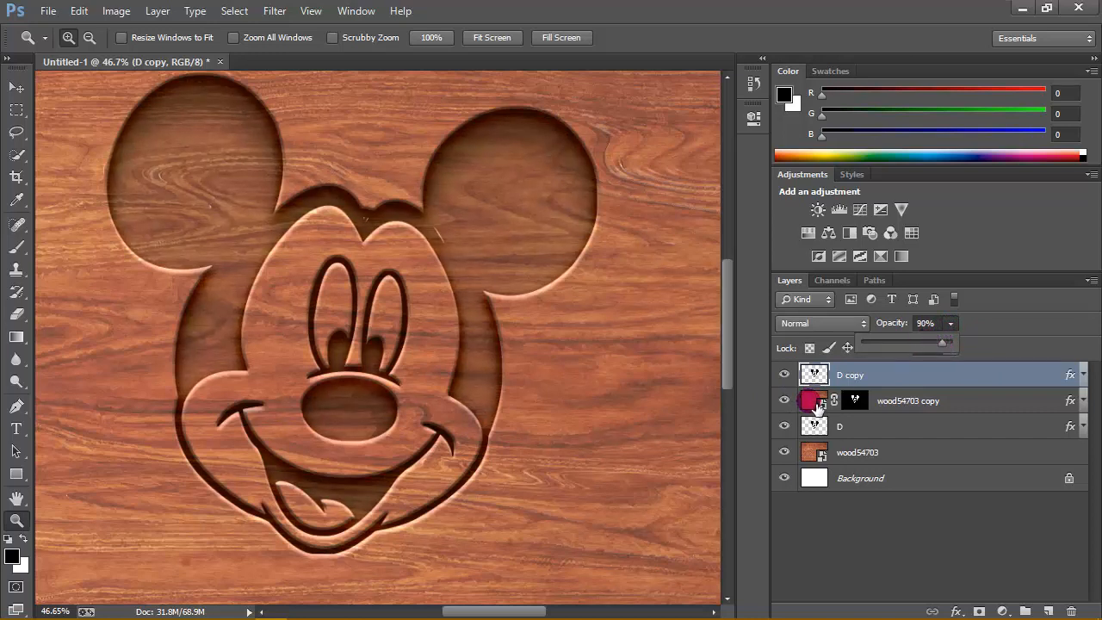
click(950, 347)
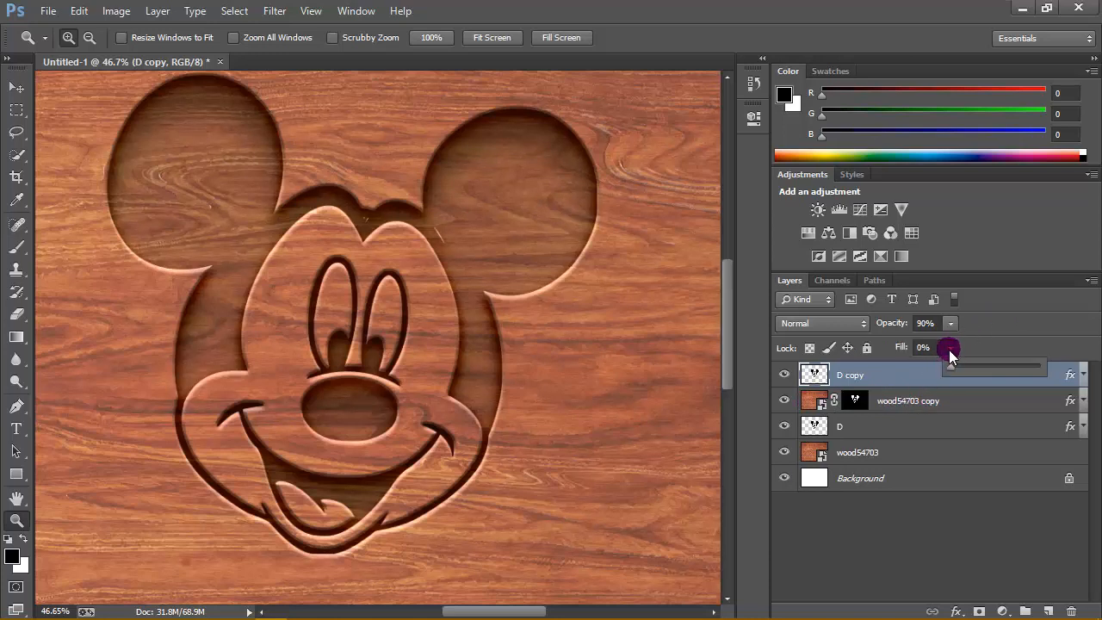
mouse_move(948, 364)
mouse_down()
mouse_move(968, 365)
mouse_move(944, 369)
mouse_up()
drag(953, 368, 930, 353)
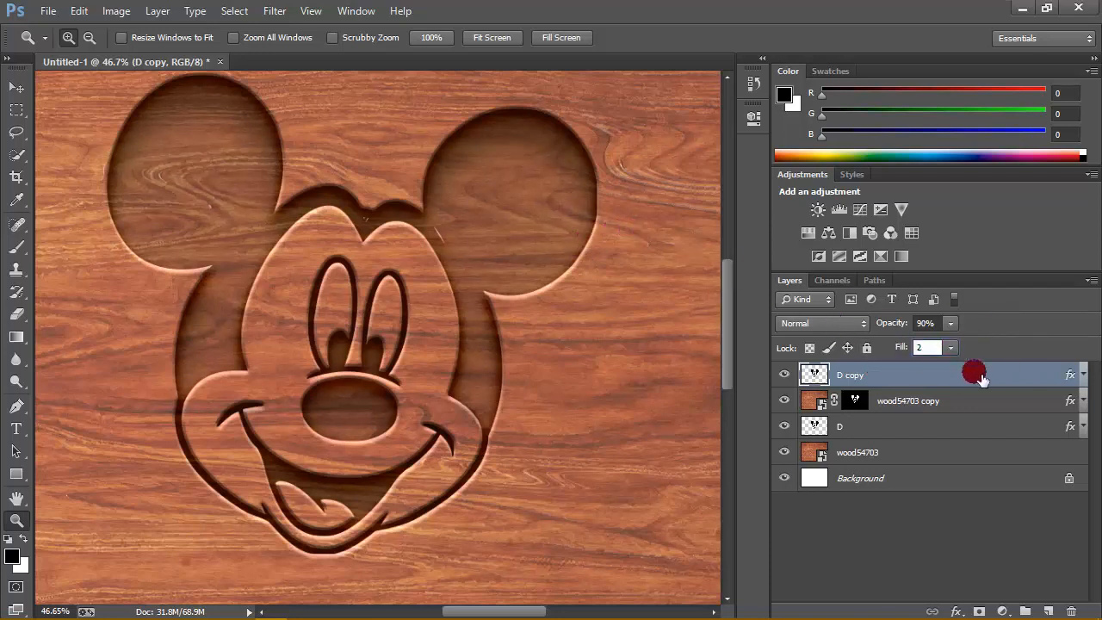
click(964, 517)
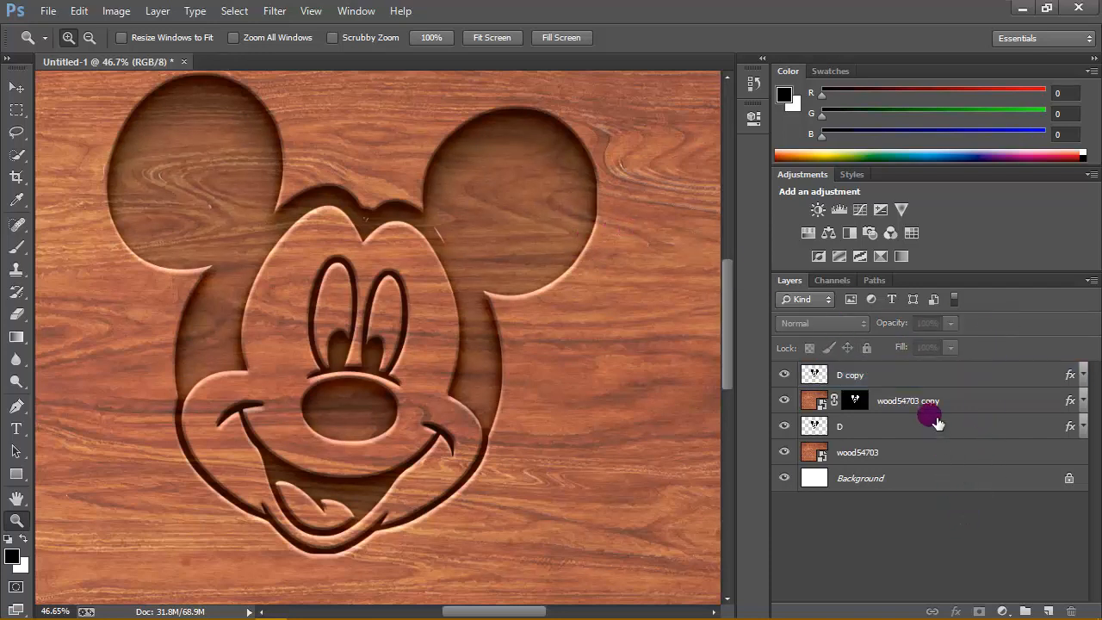
- Merge all the layers from D copy to Background into one and convert the merged background to a regular layer
click(955, 379)
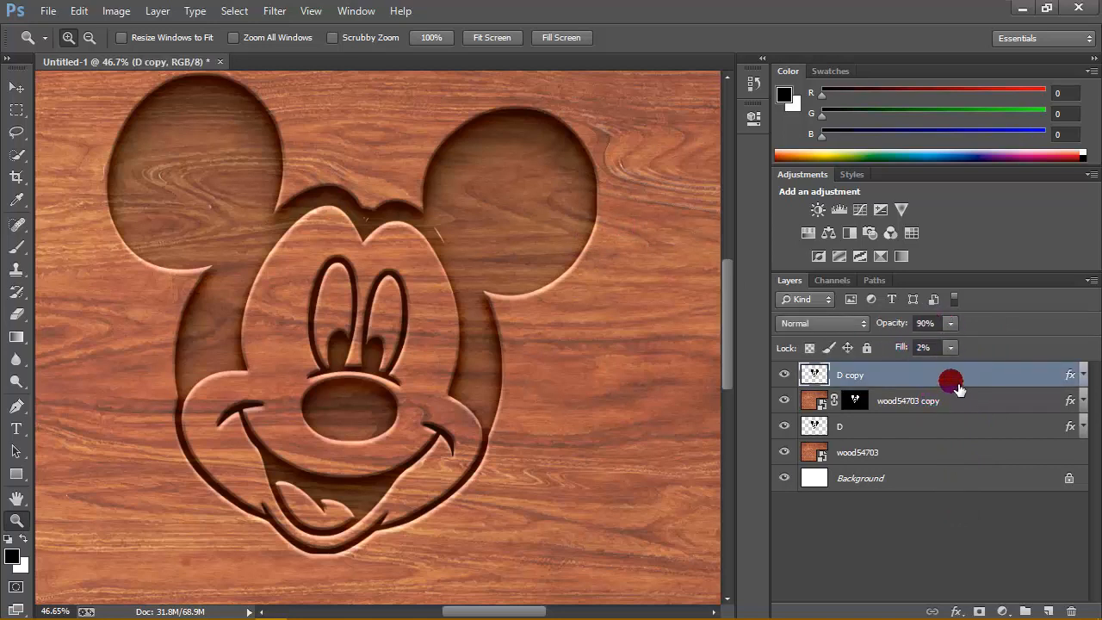
shift+click(935, 477)
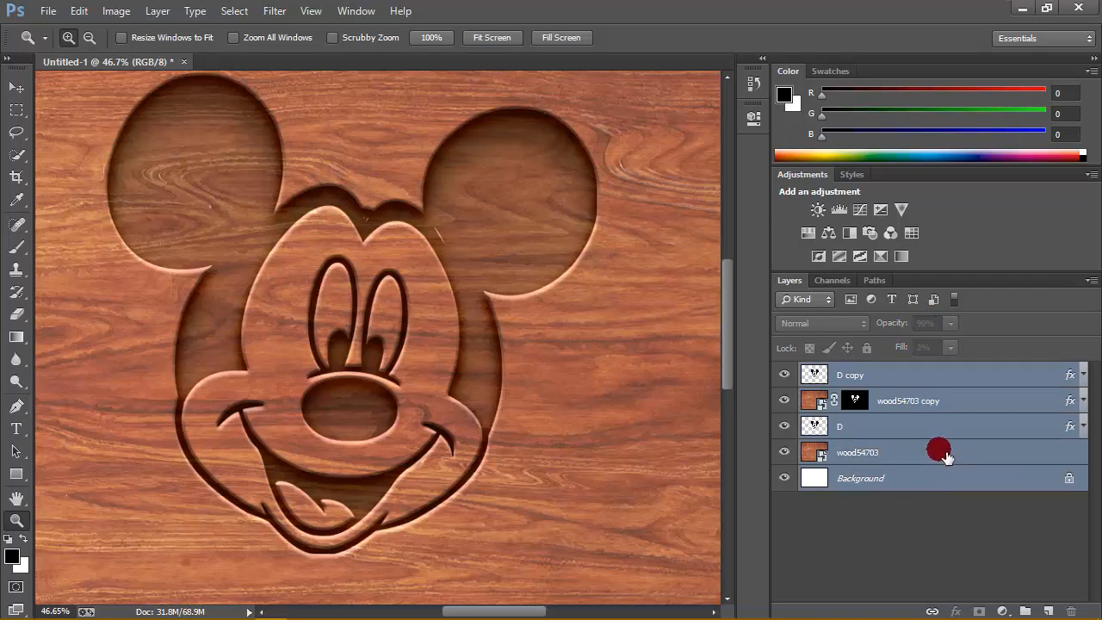
click(112, 12)
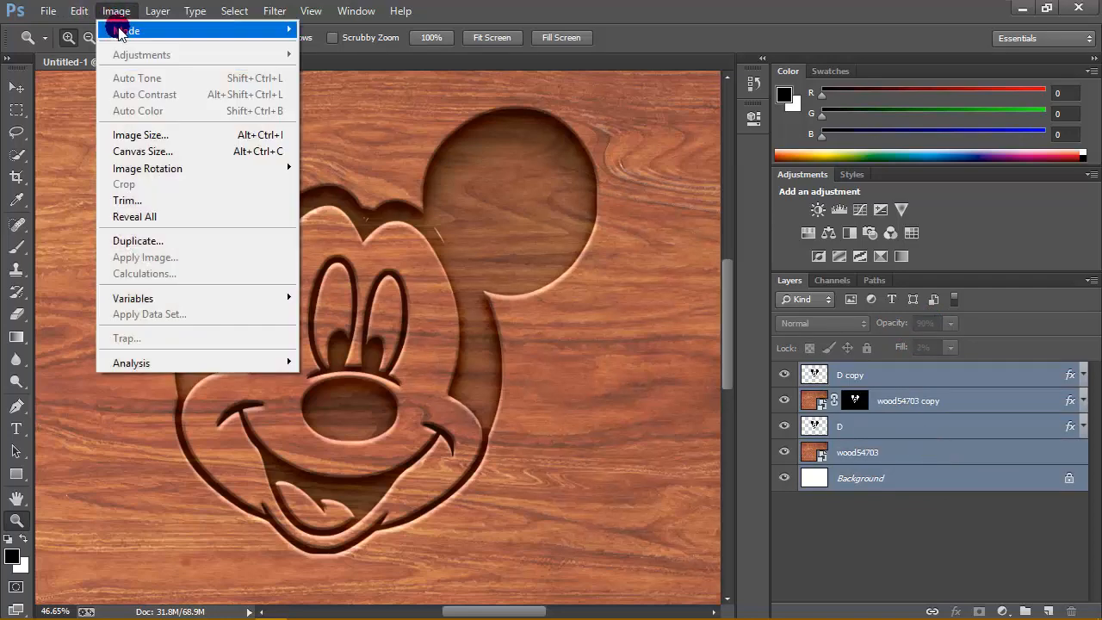
mouse_move(160, 11)
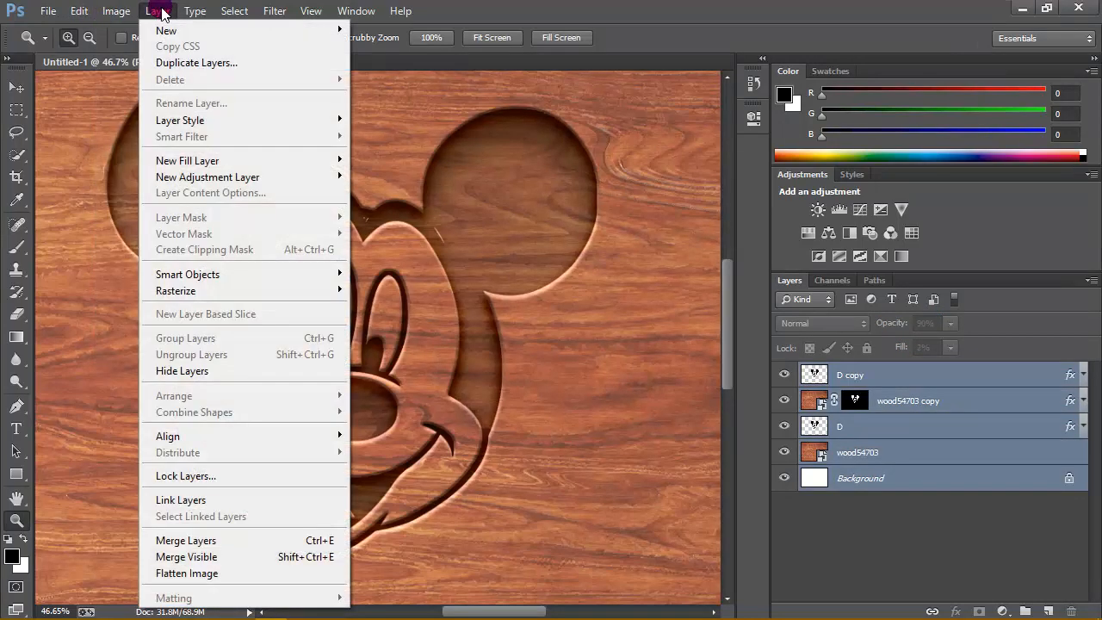
click(254, 543)
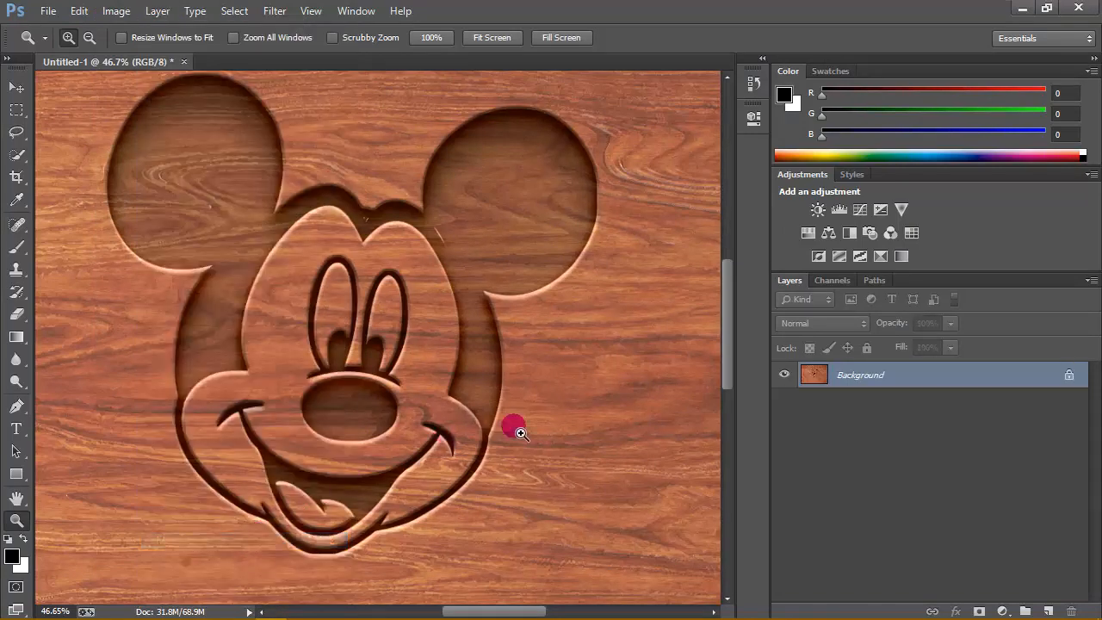
double_click(1071, 375)
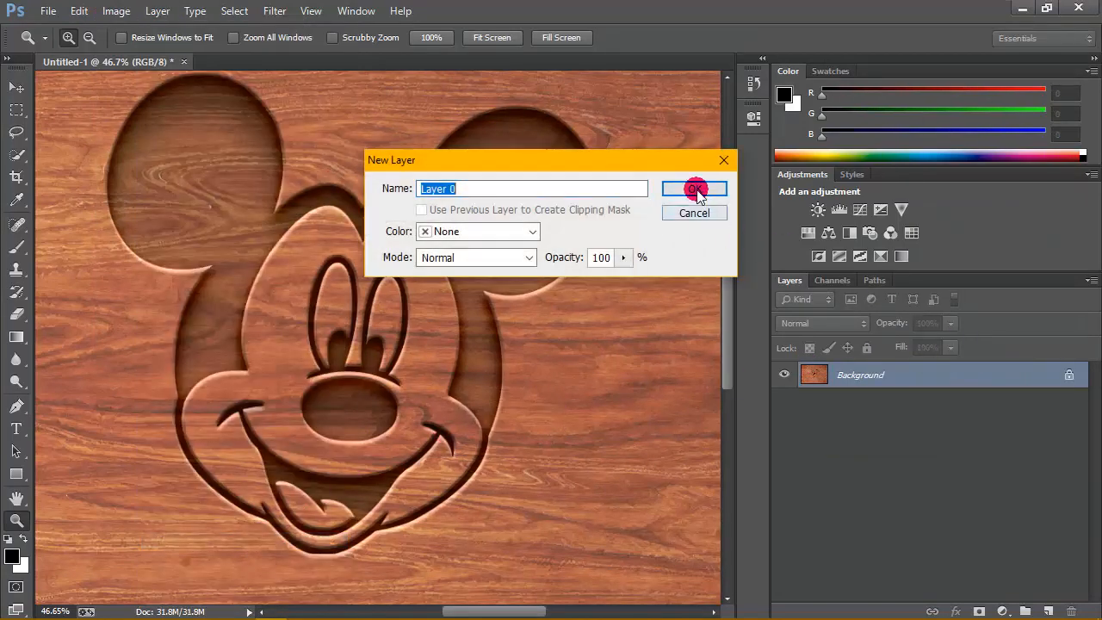
click(698, 184)
- Create a new white RGB document of 1280 x 720 pixels at 300 pixels/inch
click(45, 10)
click(51, 25)
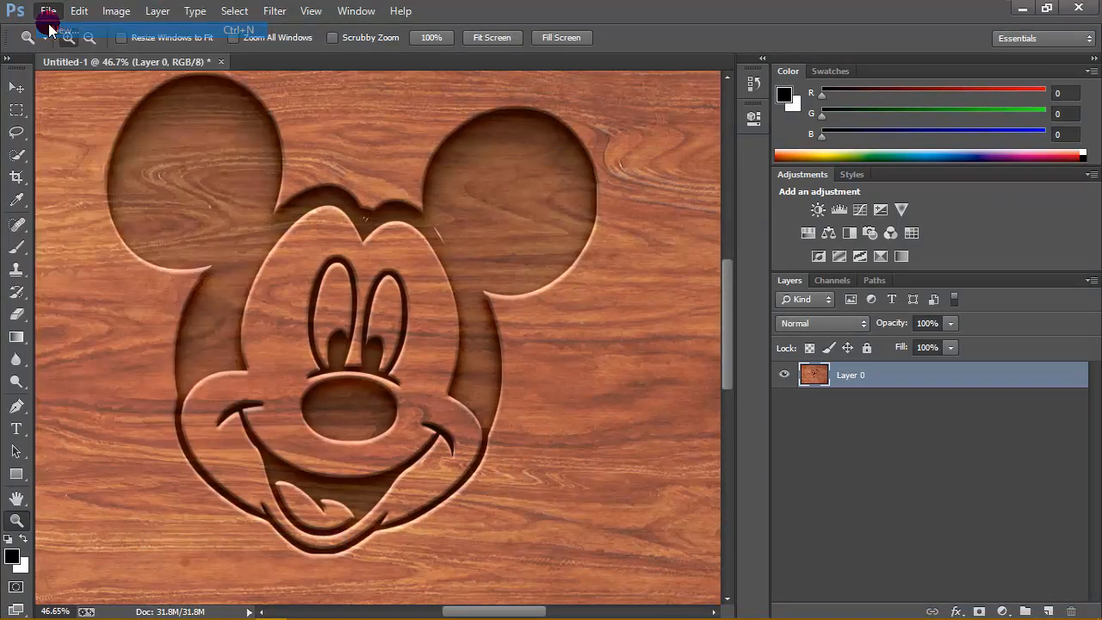
drag(509, 212, 424, 215)
click(508, 216)
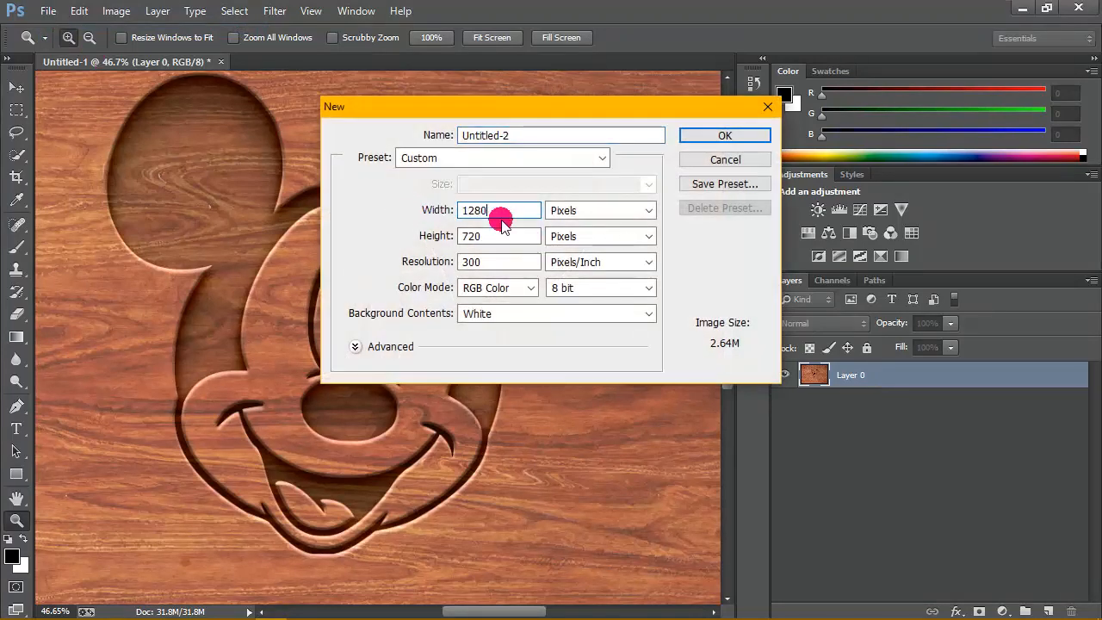
drag(508, 236, 426, 239)
double_click(504, 265)
click(728, 136)
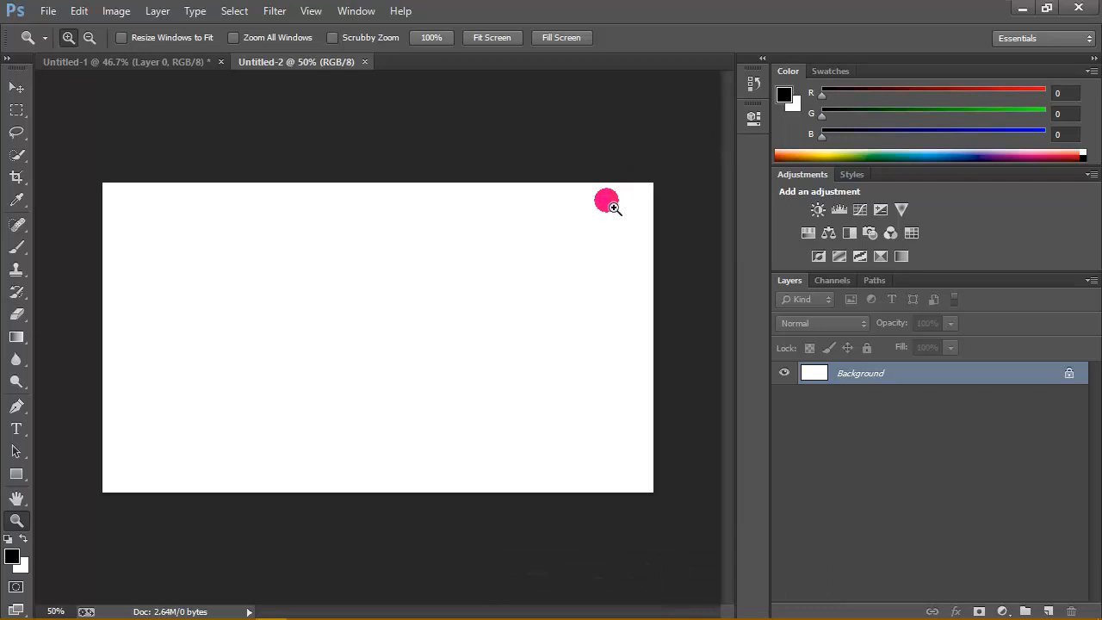
- Copy the merged engraving layer from Untitled-1 into the Untitled-2 document and shift it so the face sits near the canvas centre
click(177, 61)
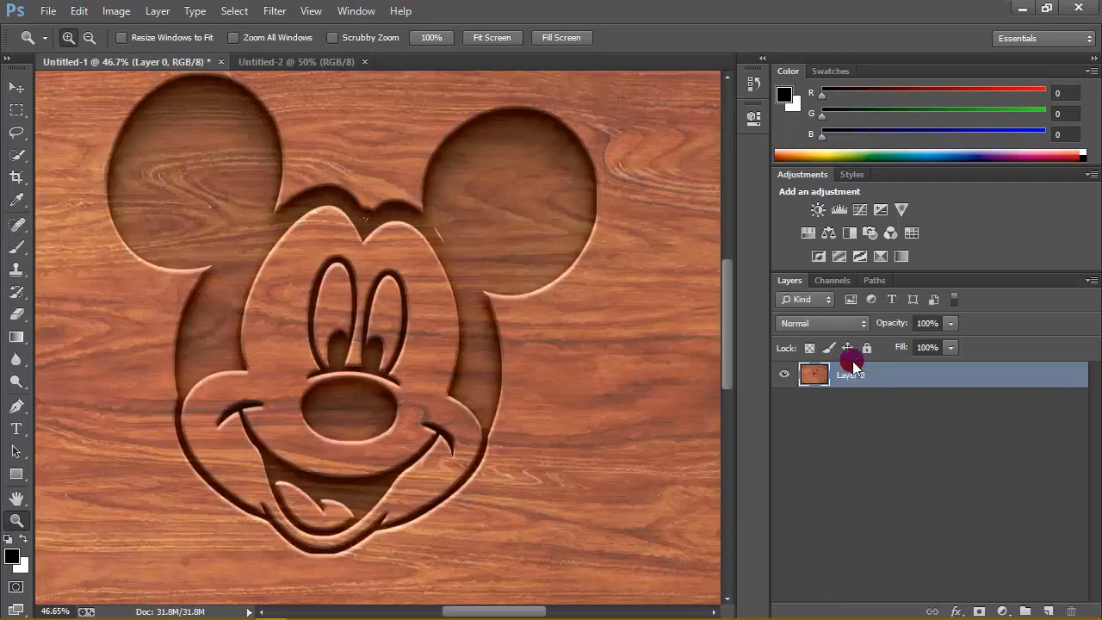
click(16, 87)
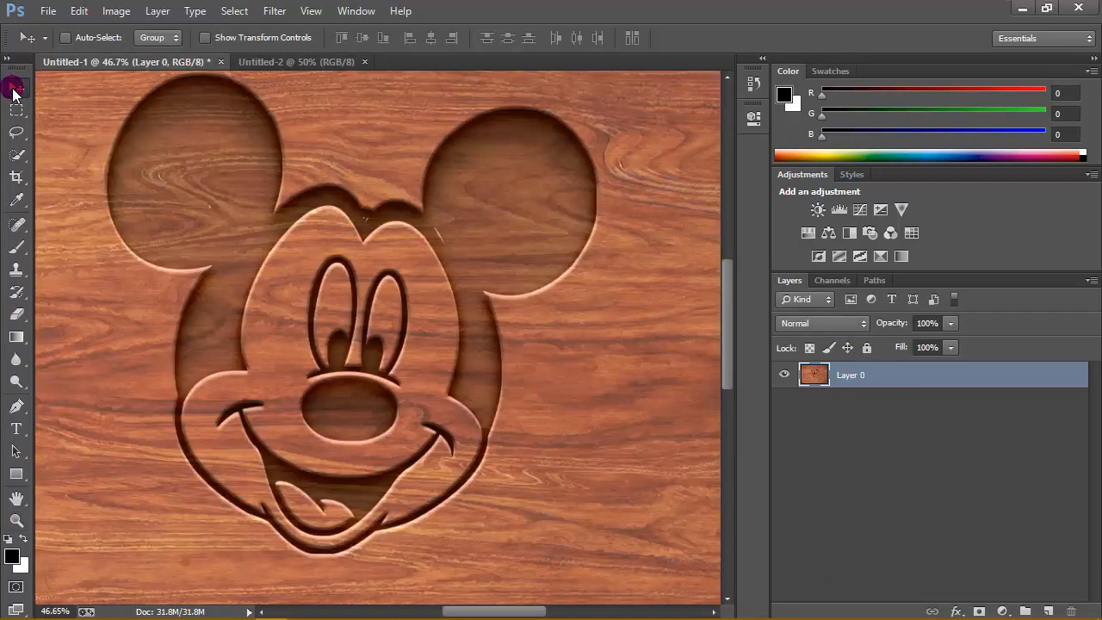
drag(369, 180, 355, 338)
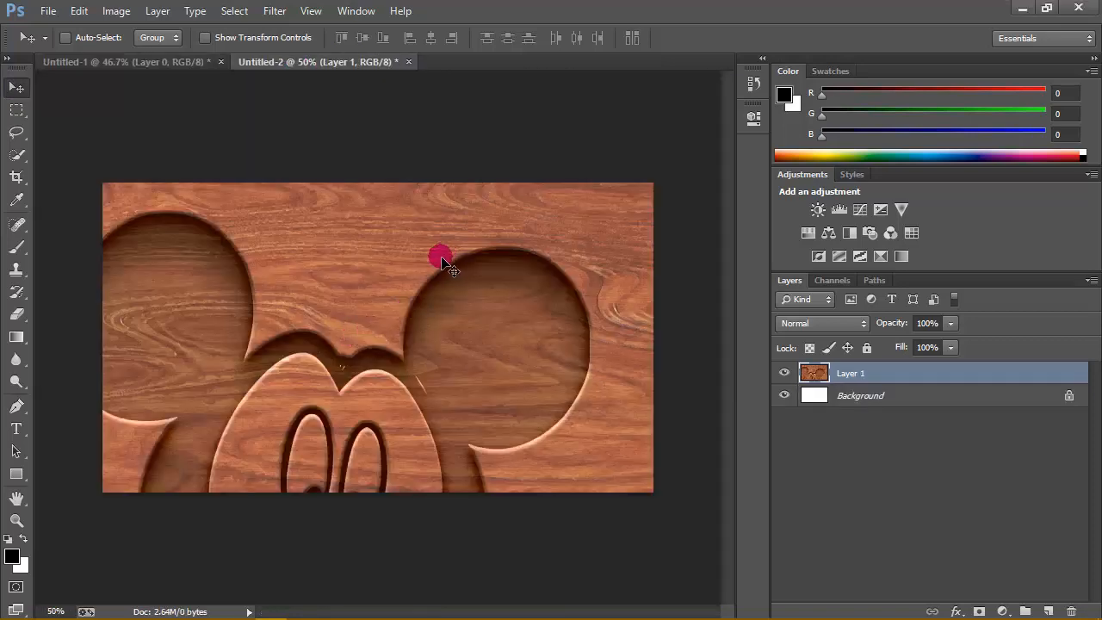
scroll(392, 296, down, 9)
scroll(392, 295, down, 3)
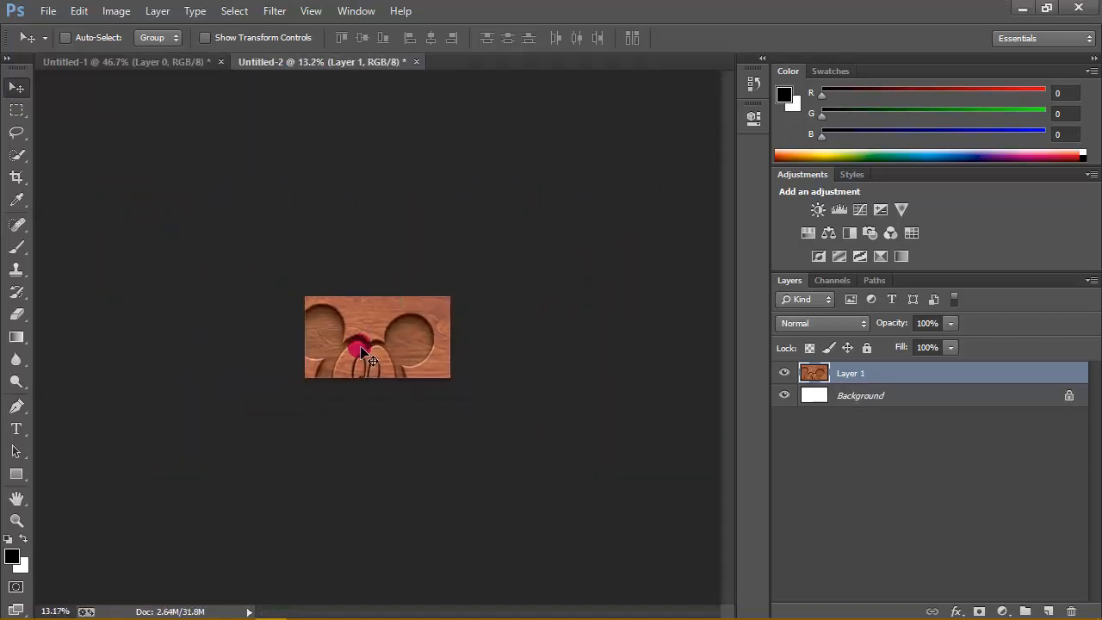
drag(350, 322, 370, 303)
- Free-transform the engraving layer to about 56% scale and position it so the whole face fits centrally on the canvas
click(74, 12)
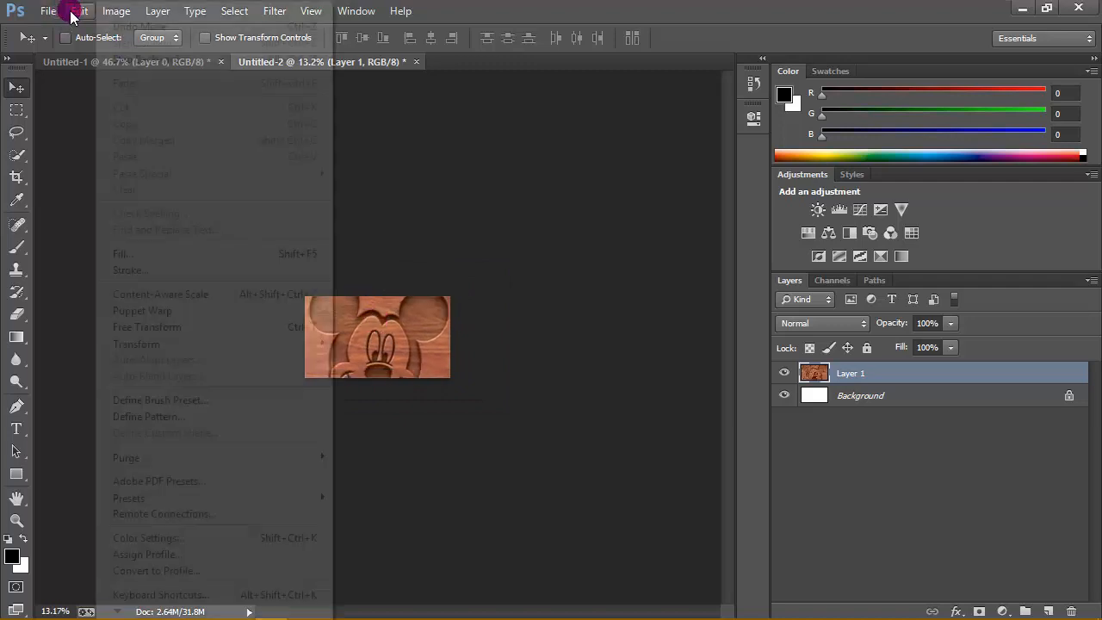
click(196, 327)
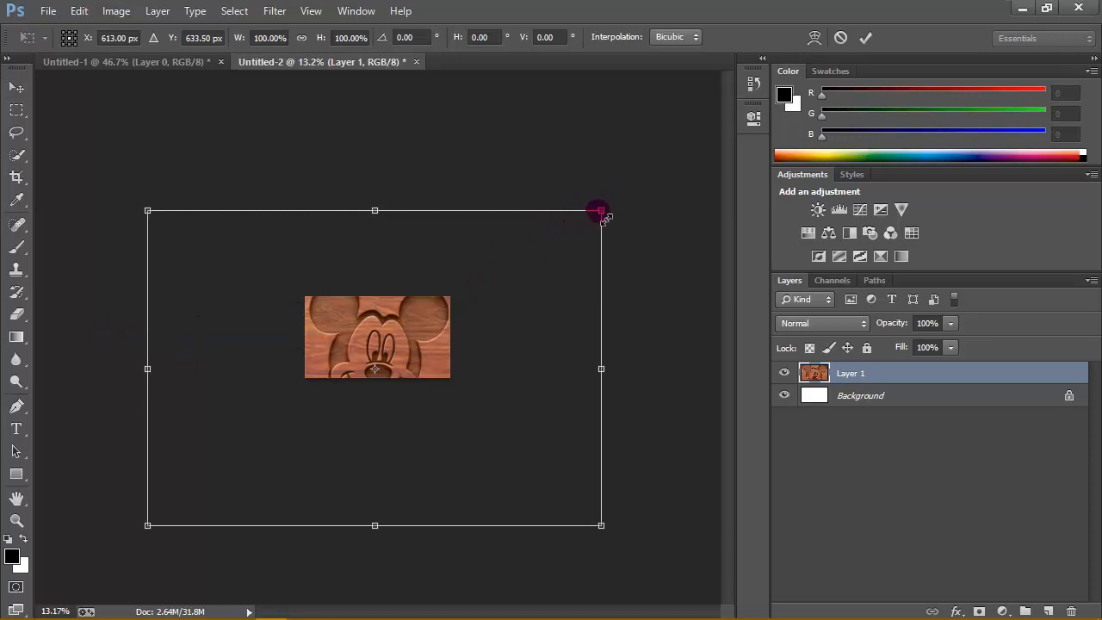
drag(601, 210, 499, 278)
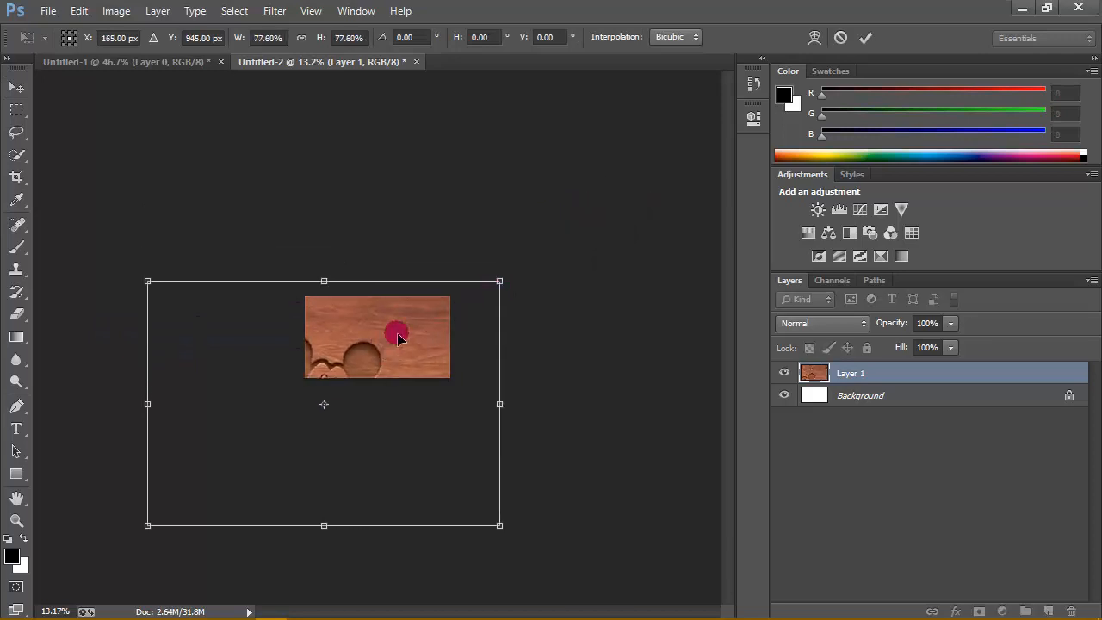
drag(394, 335, 433, 305)
drag(546, 239, 456, 292)
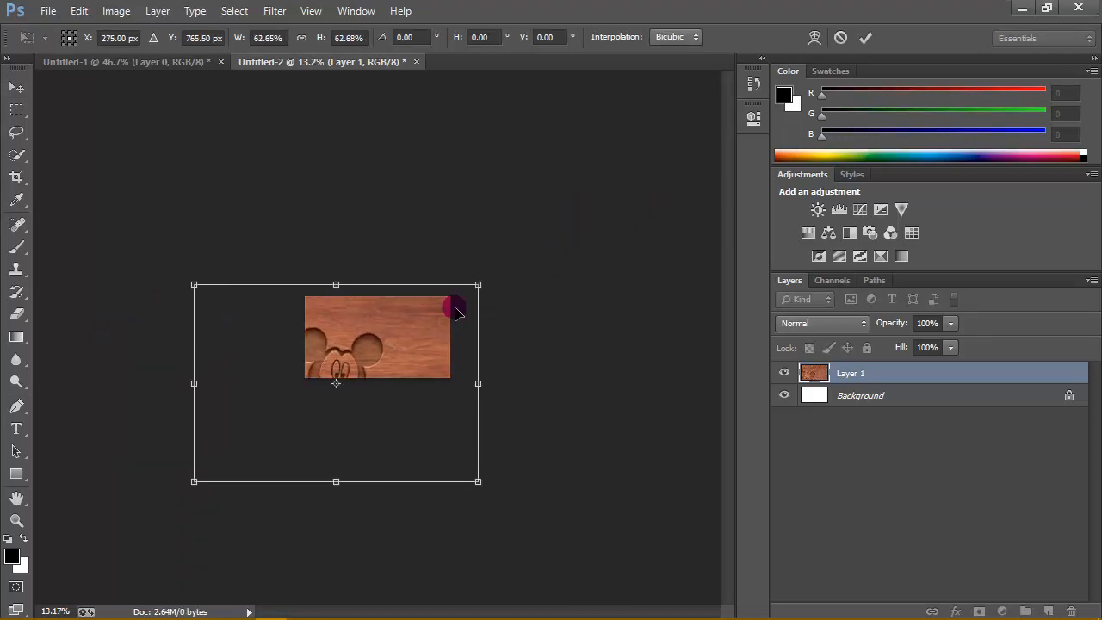
drag(389, 353, 431, 319)
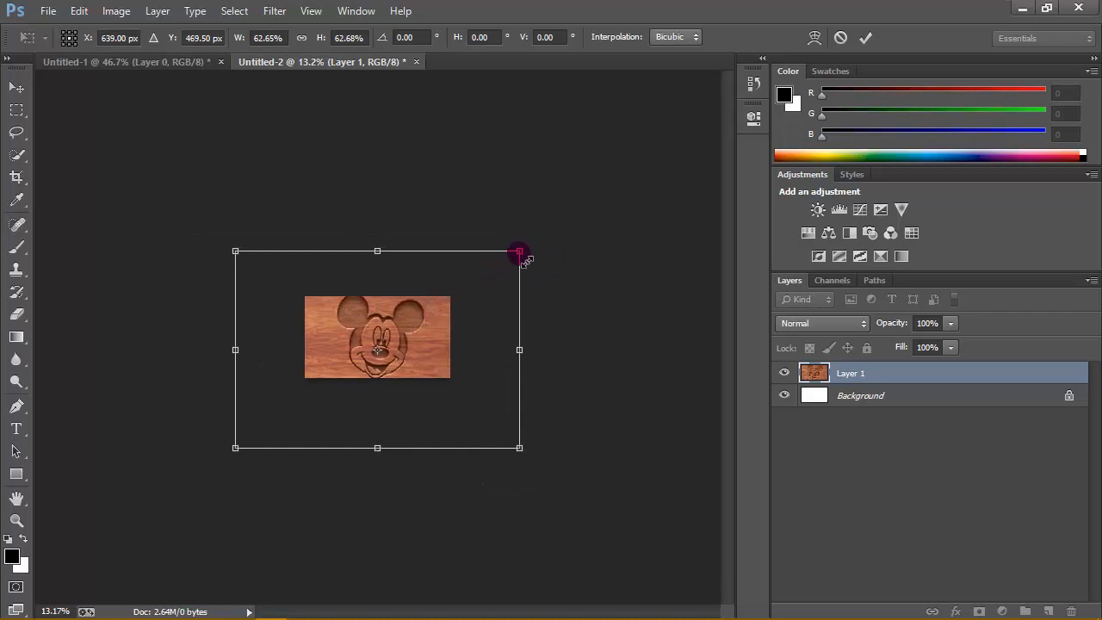
drag(519, 251, 491, 270)
mouse_move(392, 330)
mouse_down()
mouse_move(411, 318)
mouse_move(406, 328)
mouse_up()
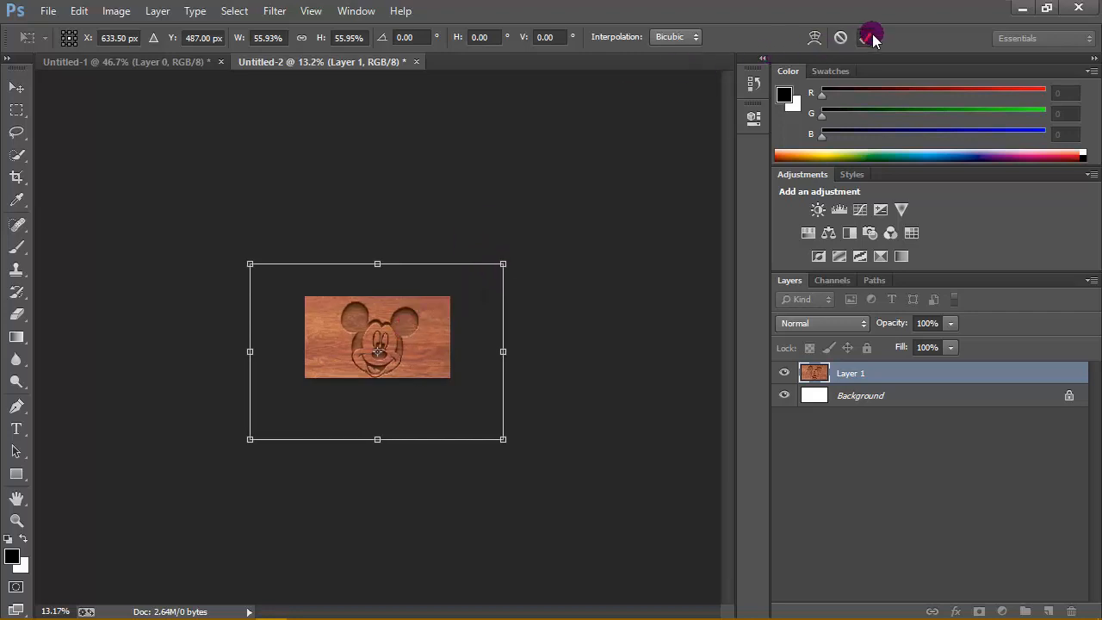
click(865, 38)
- Fit the canvas to the view and nudge the engraving layer slightly up and left to balance the space around the face
click(16, 520)
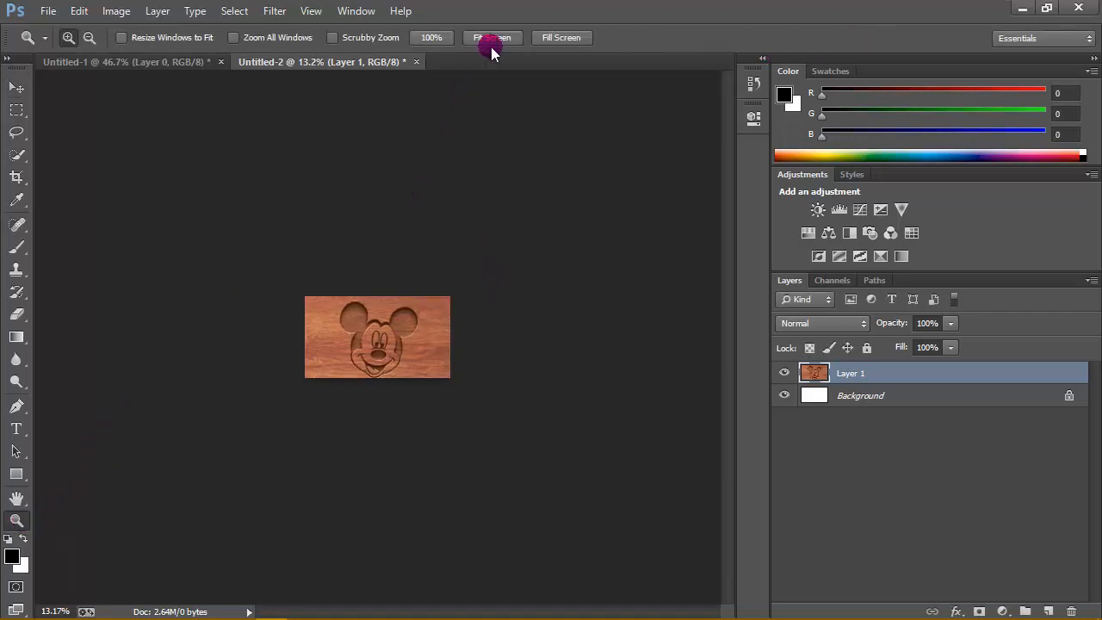
click(491, 39)
click(17, 88)
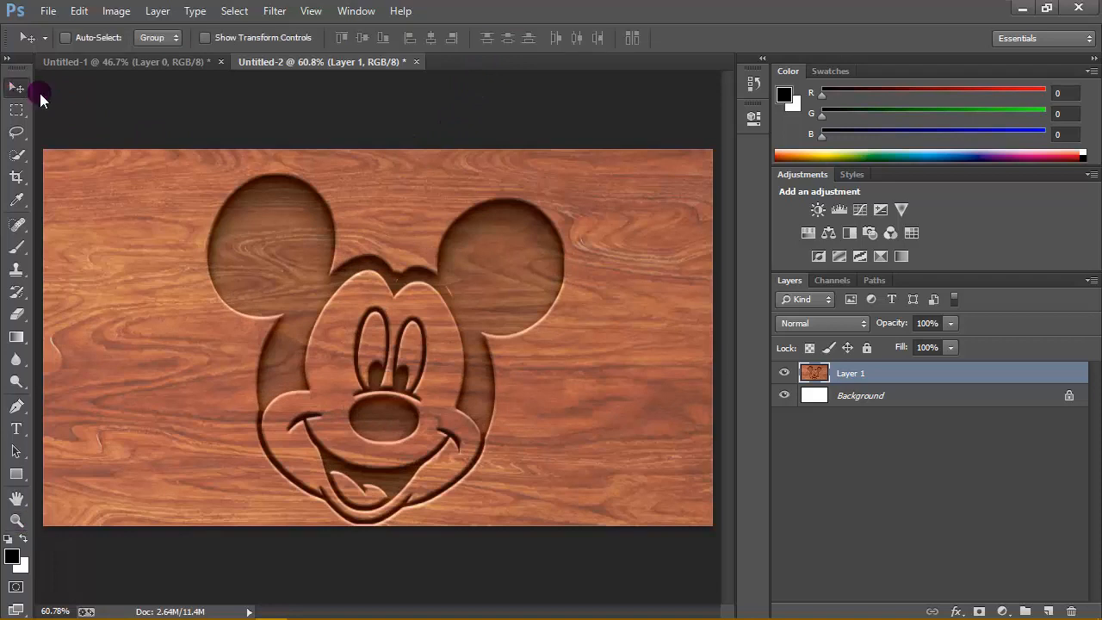
key(Up)
key(Up)
key(Up)
key(Up)
key(Up)
key(Up)
key(Up)
key(Up)
key(Up)
key(Up)
key(Up)
key(Up)
key(Up)
key(Up)
key(Up)
key(Up)
key(Up)
key(Up)
key(Up)
key(Up)
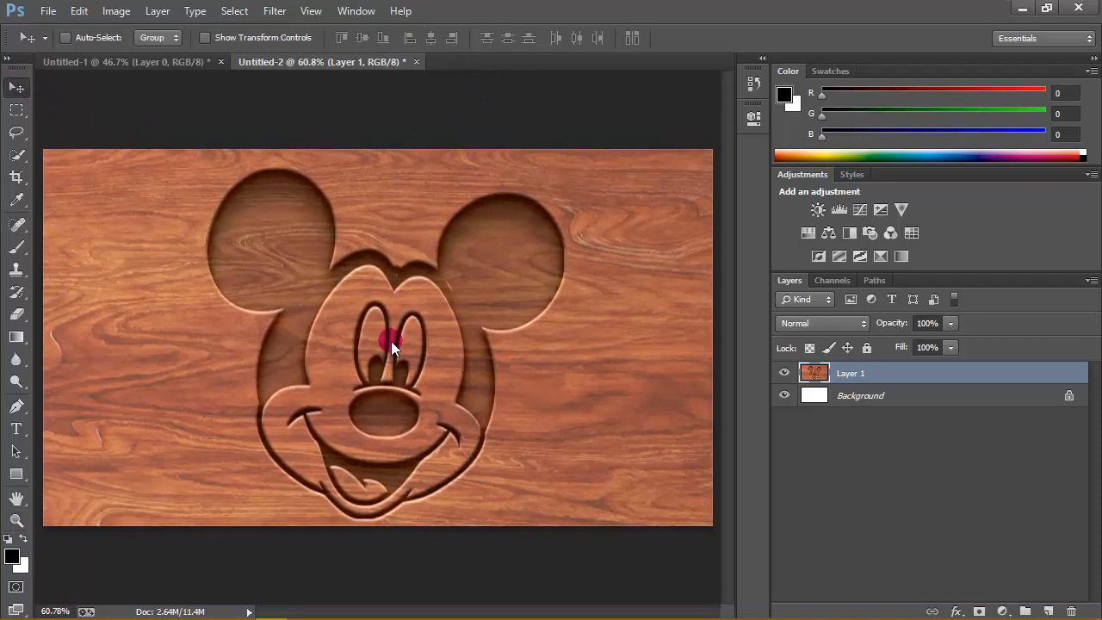
key(Left)
key(Left)
key(Left)
key(Left)
key(Left)
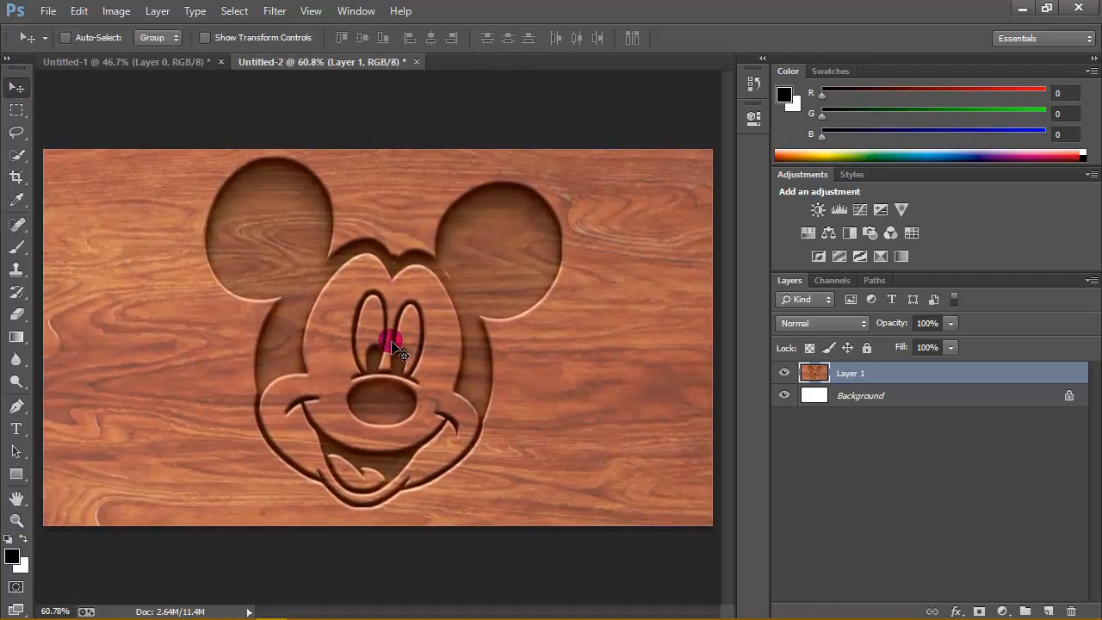
key(Down)
key(Down)
key(Down)
key(Down)
key(Down)
key(Down)
key(Down)
key(Left)
key(Left)
key(Left)
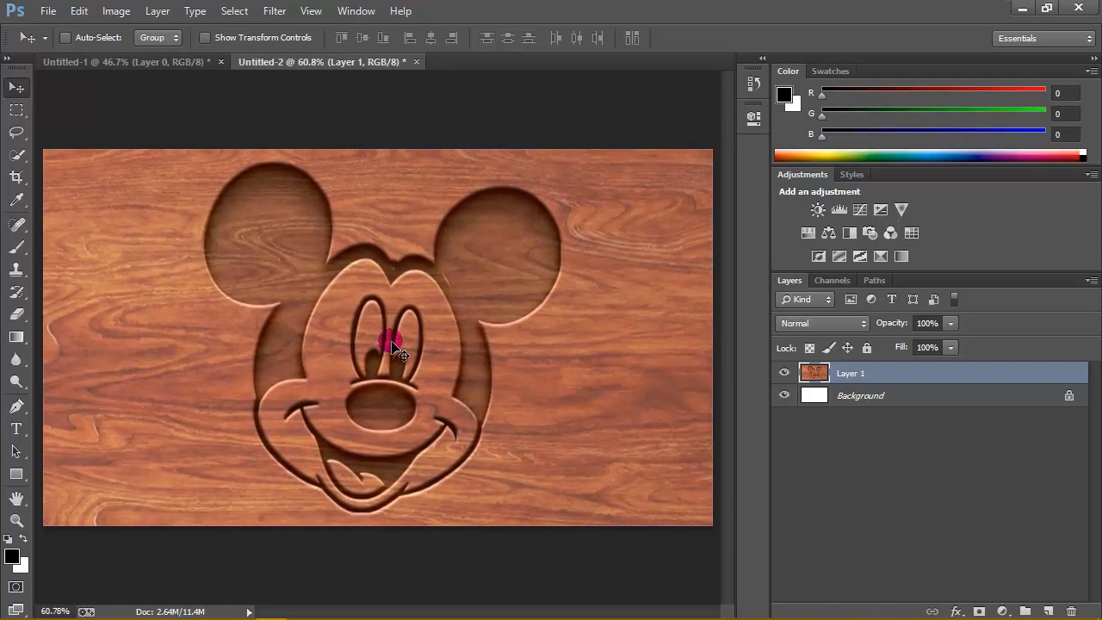
key(Down)
key(Down)
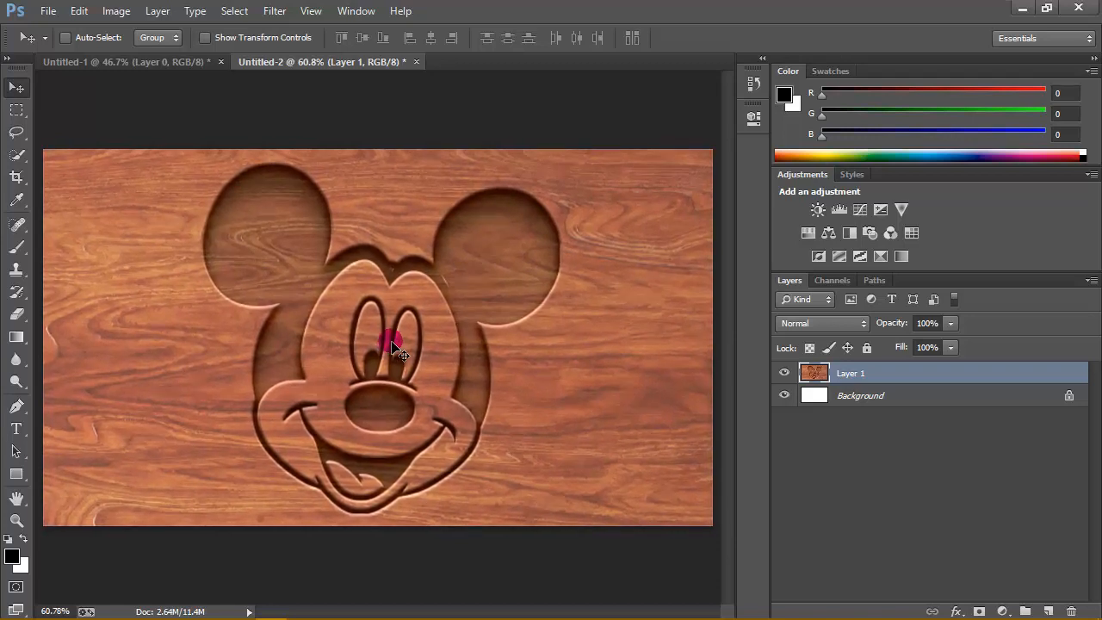
key(Up)
key(Up)
key(Up)
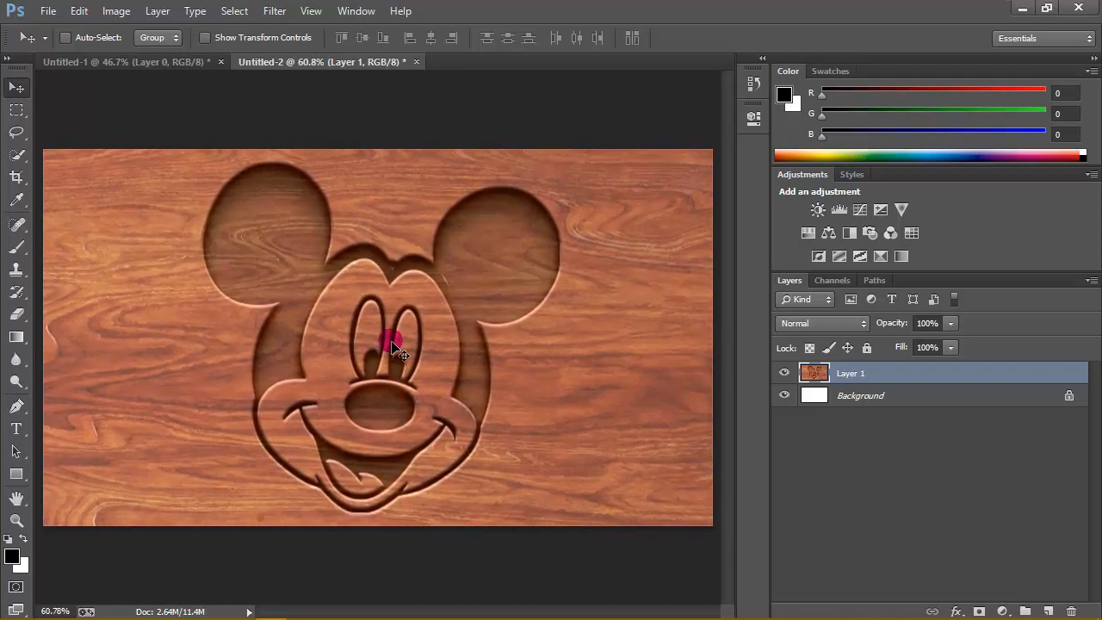
key(Left)
key(Left)
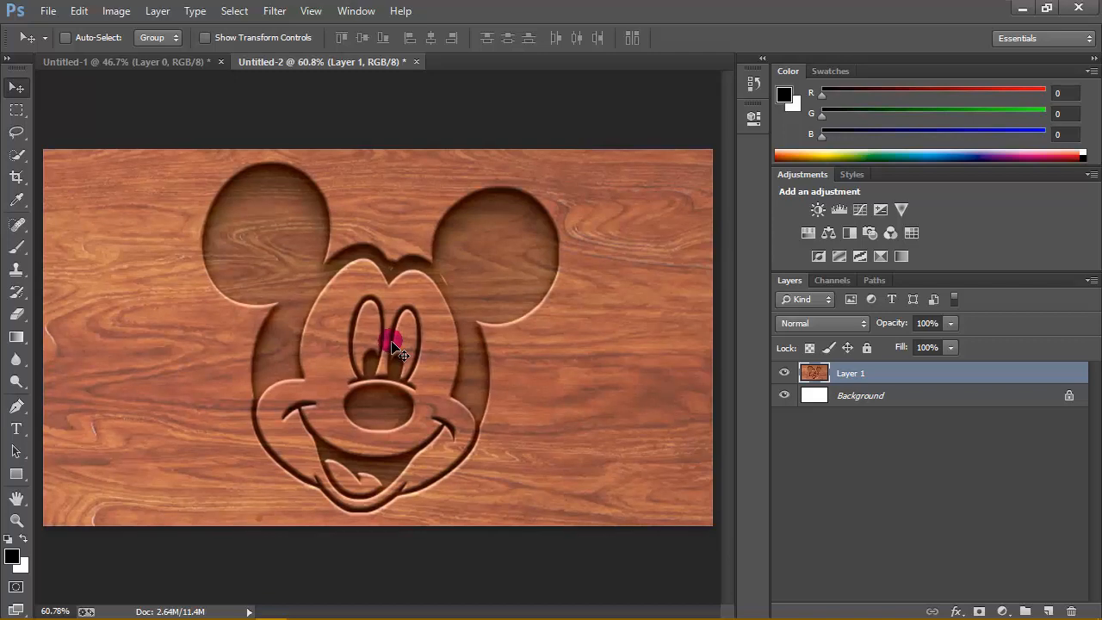
- Examine the positioned engraving at 100% zoom
click(16, 519)
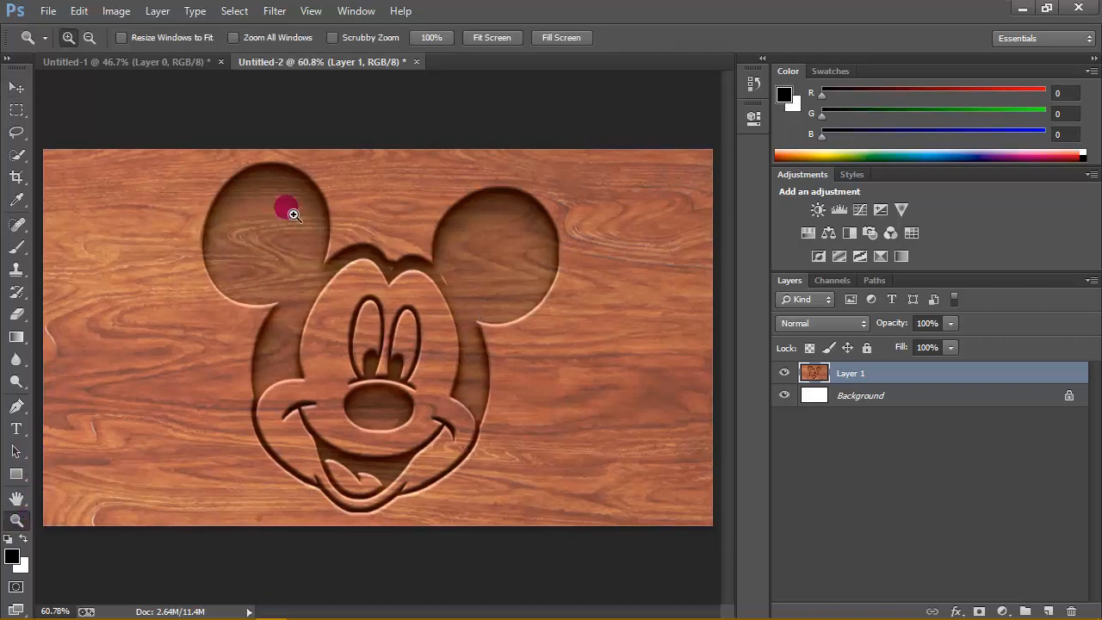
click(430, 38)
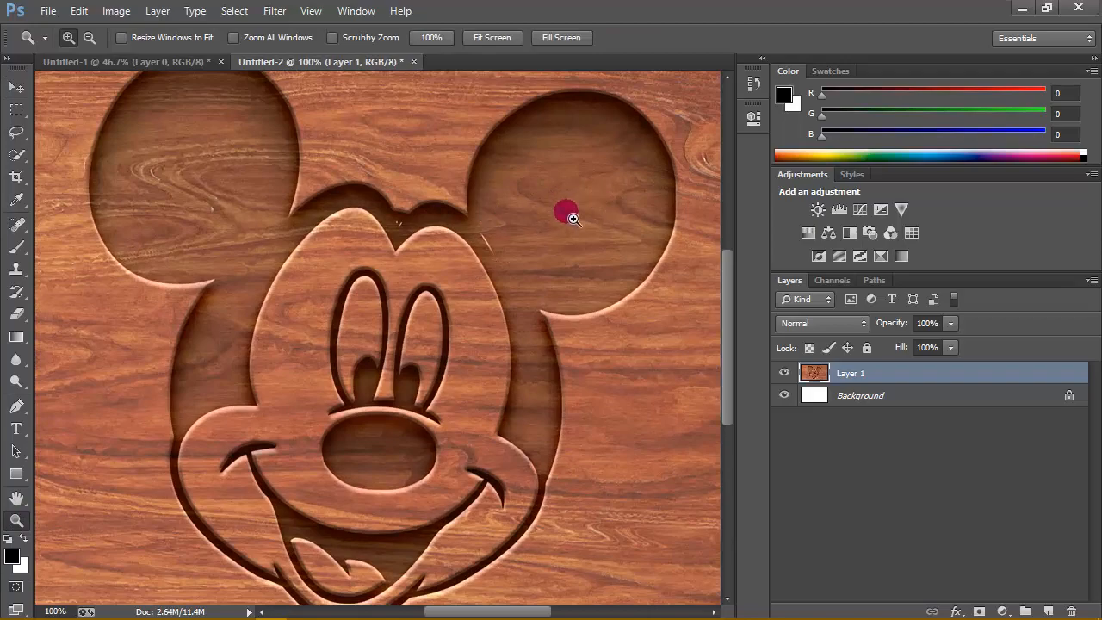